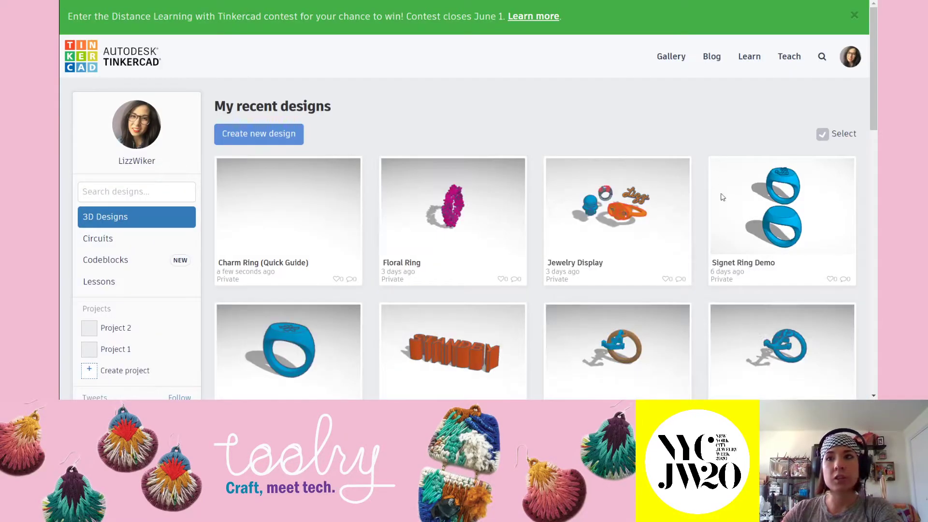
- Open the blue Anchor Charm Ring design and examine the finished ring from several angles
scroll(725, 174, down, 3)
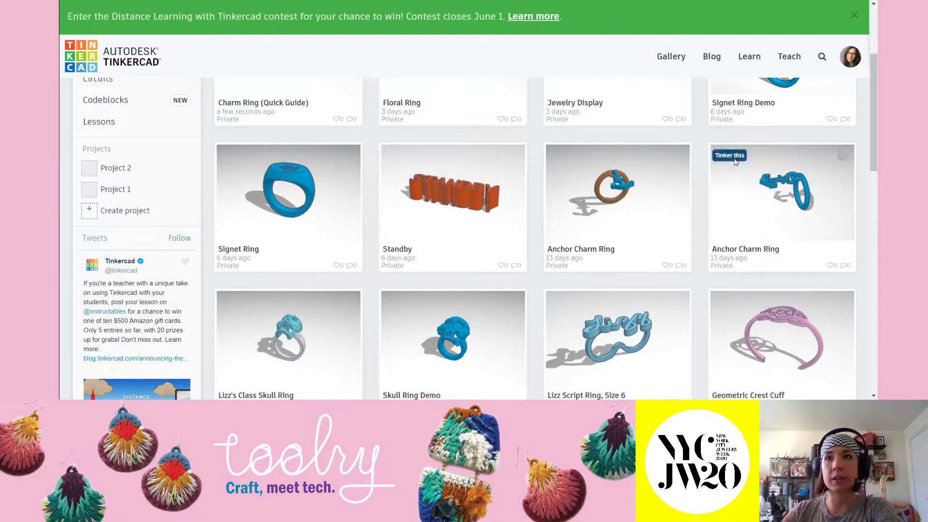
click(731, 156)
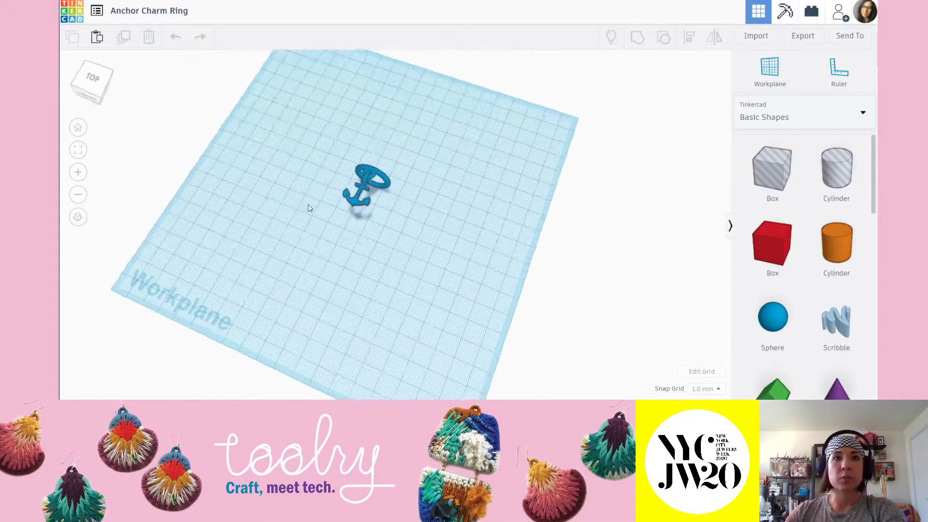
click(415, 200)
click(488, 252)
right_drag(433, 224, 398, 183)
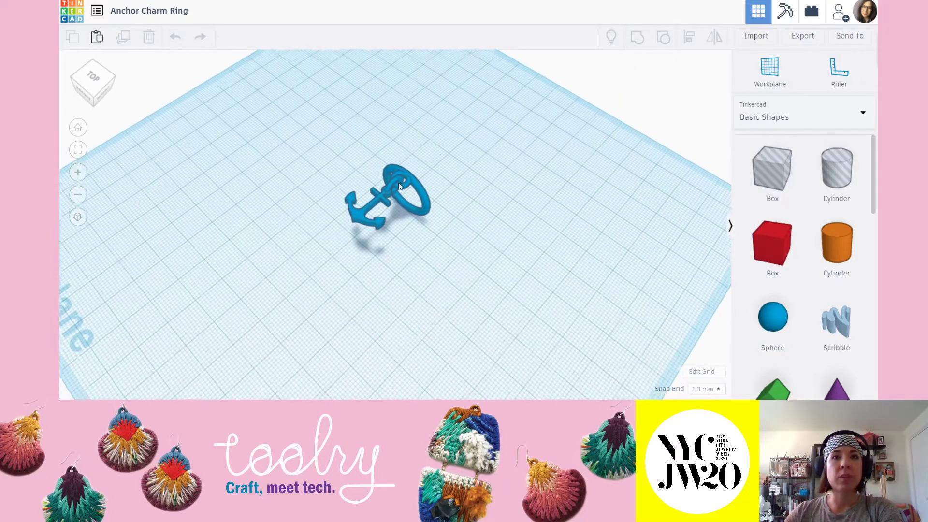
scroll(400, 185, up, 2)
right_drag(512, 244, 421, 205)
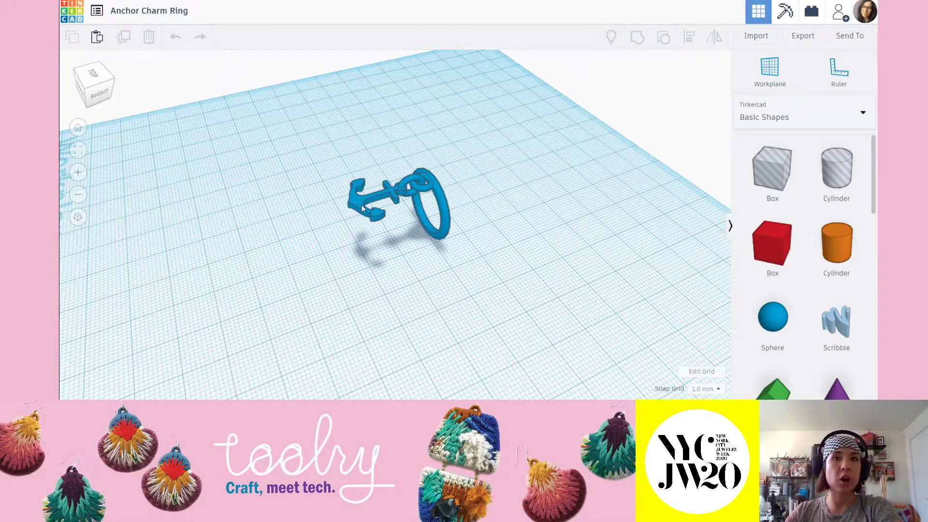
- Open the Charm Ring (Quick Guide) design and place a Ring from Basic Shapes near the middle of the workplane
click(73, 12)
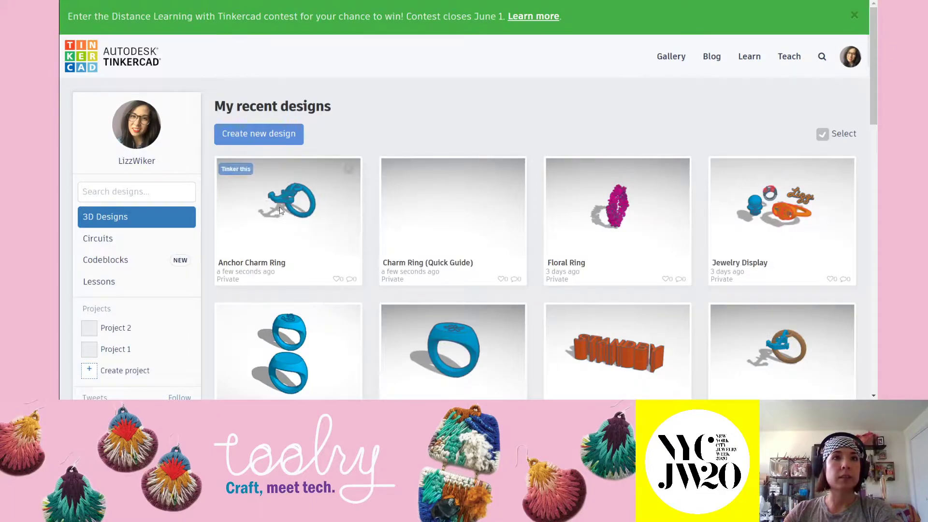
click(397, 171)
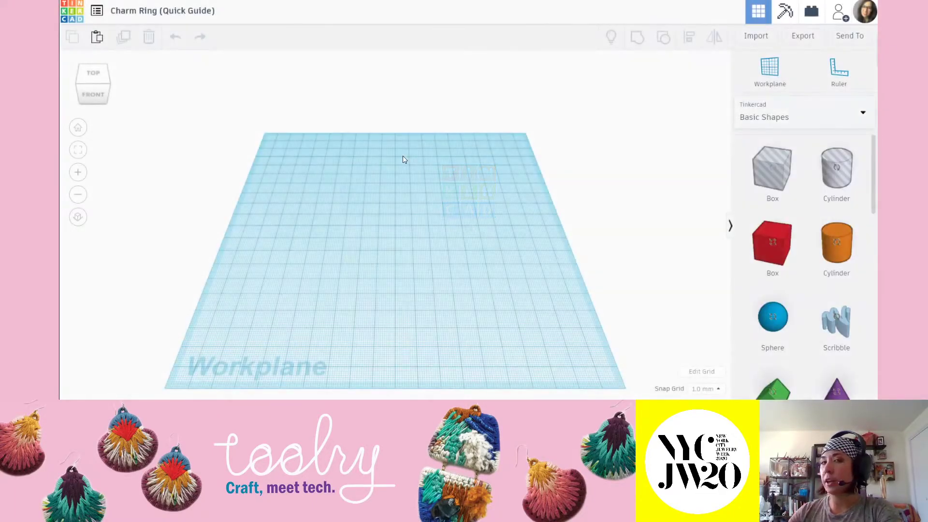
scroll(835, 262, down, 1)
scroll(835, 262, down, 12)
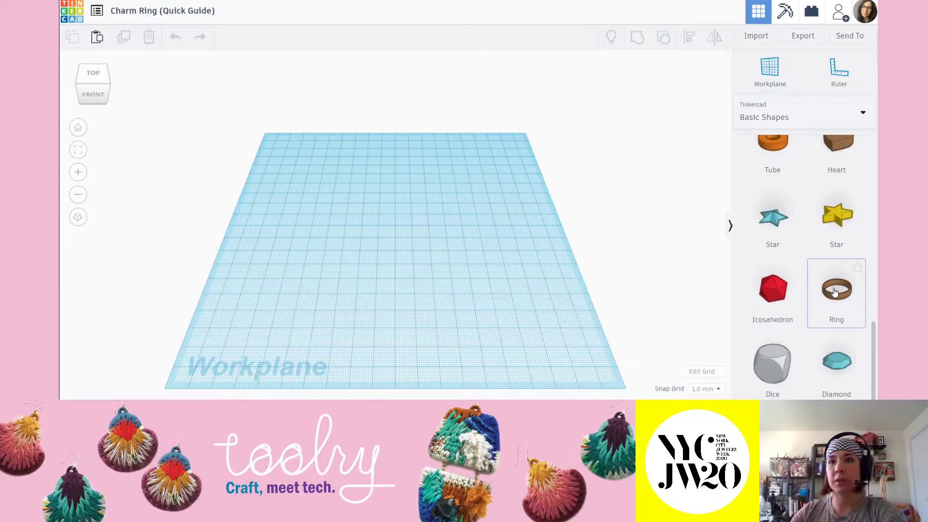
drag(843, 301, 396, 231)
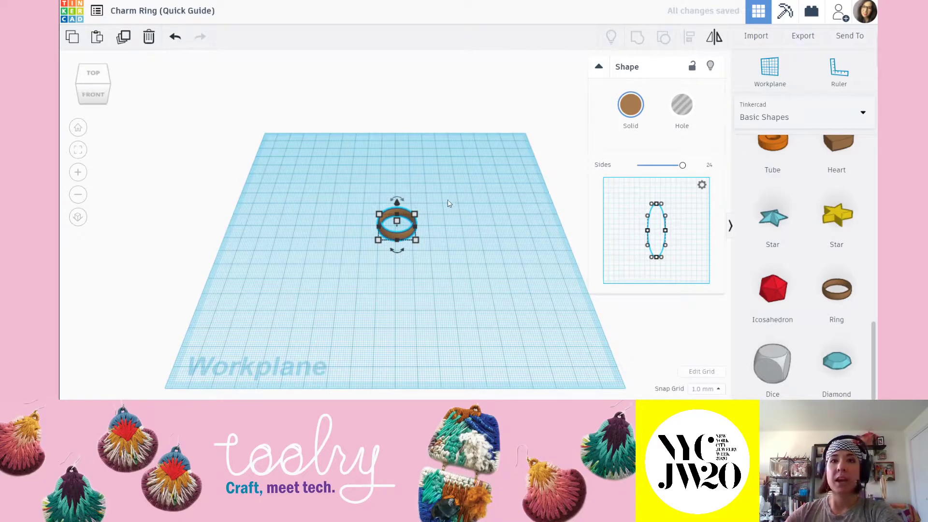
scroll(374, 220, up, 4)
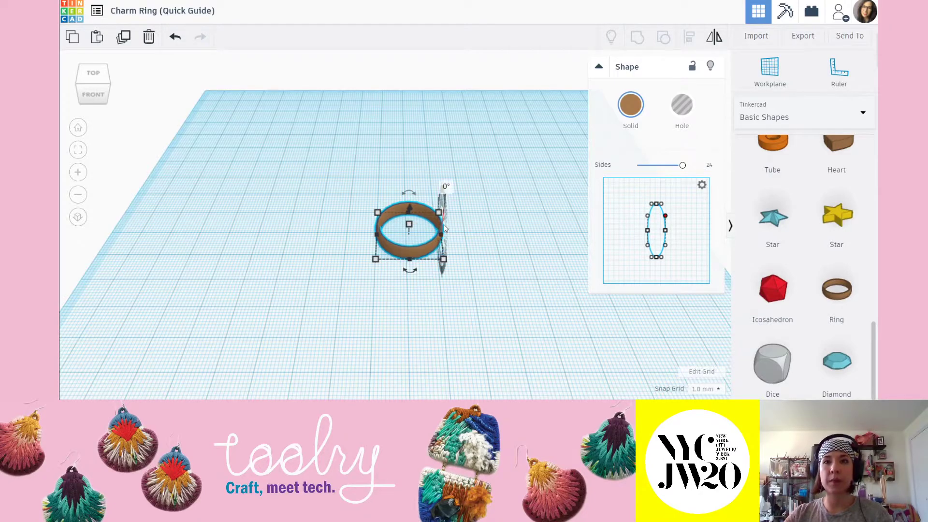
click(594, 333)
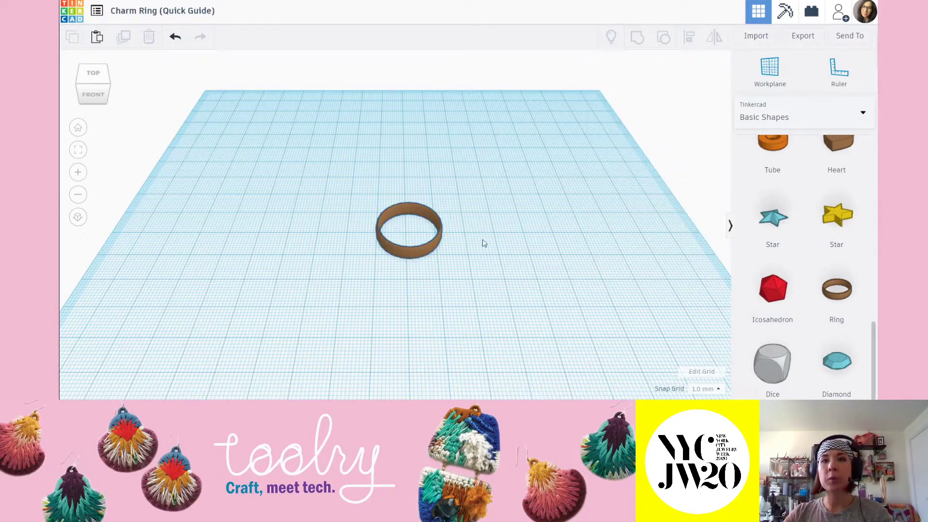
- Reshape the ring's cross-section into a thicker D-shaped profile by moving its outer edge outward and flattening the outer curve
click(435, 242)
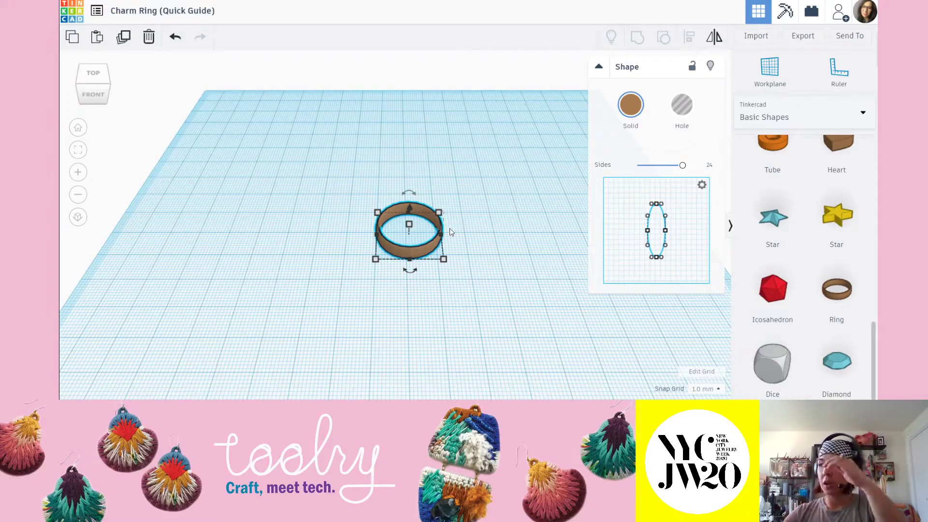
scroll(439, 234, up, 3)
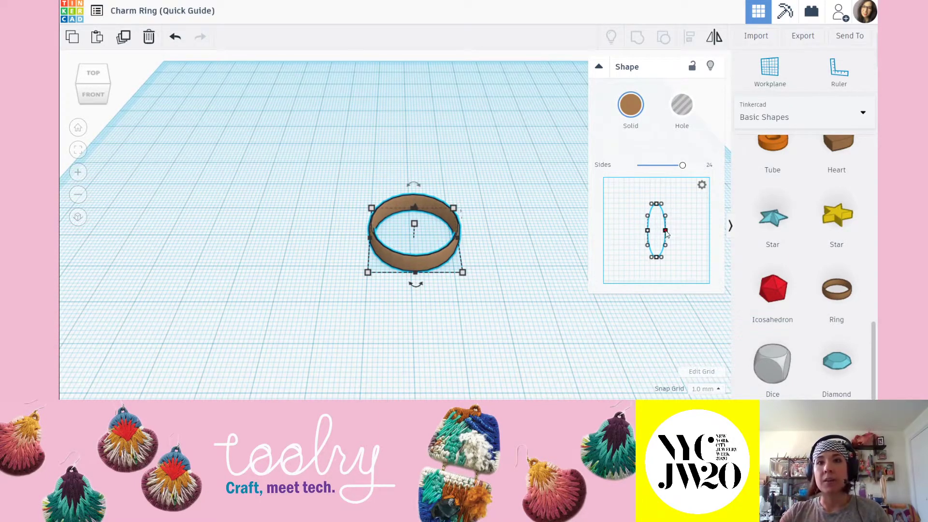
drag(667, 233, 672, 206)
drag(661, 257, 683, 234)
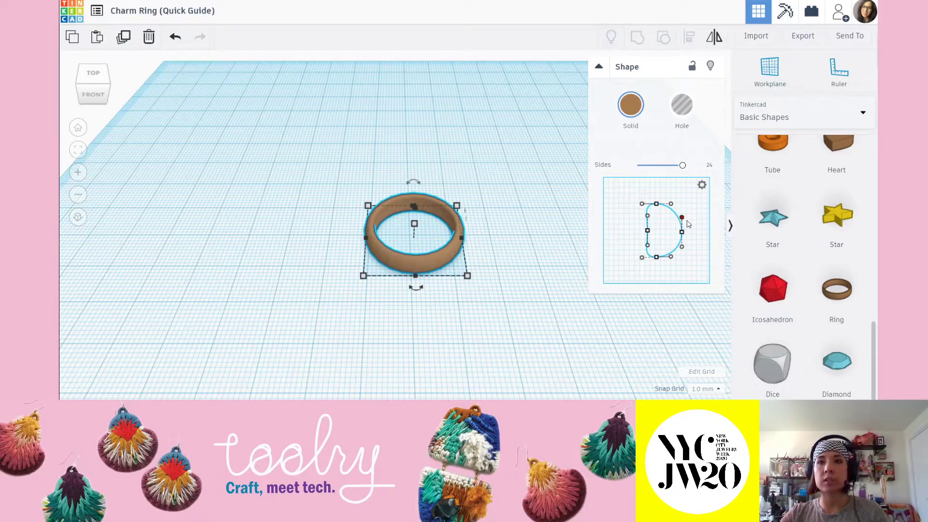
drag(683, 220, 683, 213)
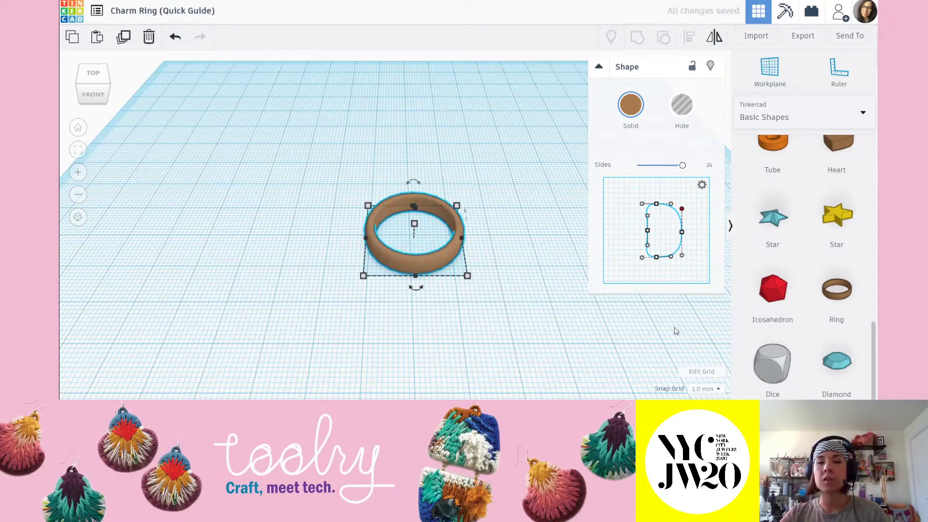
- Examine the reshaped ring band from the side and from above
click(553, 233)
right_drag(513, 240, 469, 223)
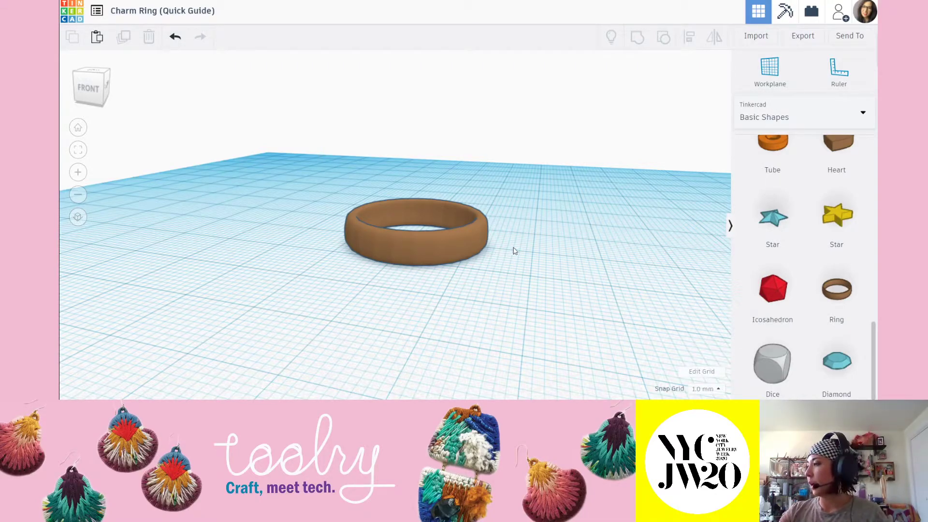
right_drag(542, 232, 539, 263)
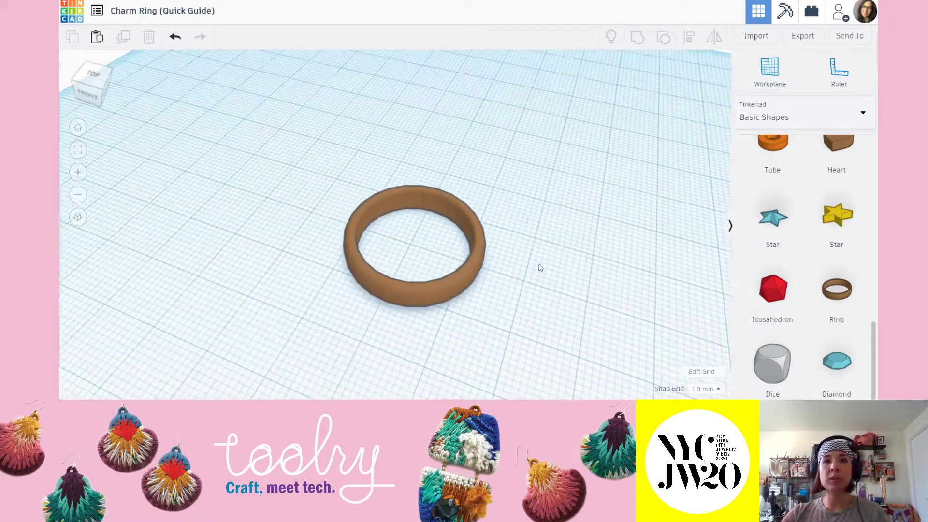
middle_drag(535, 273, 531, 243)
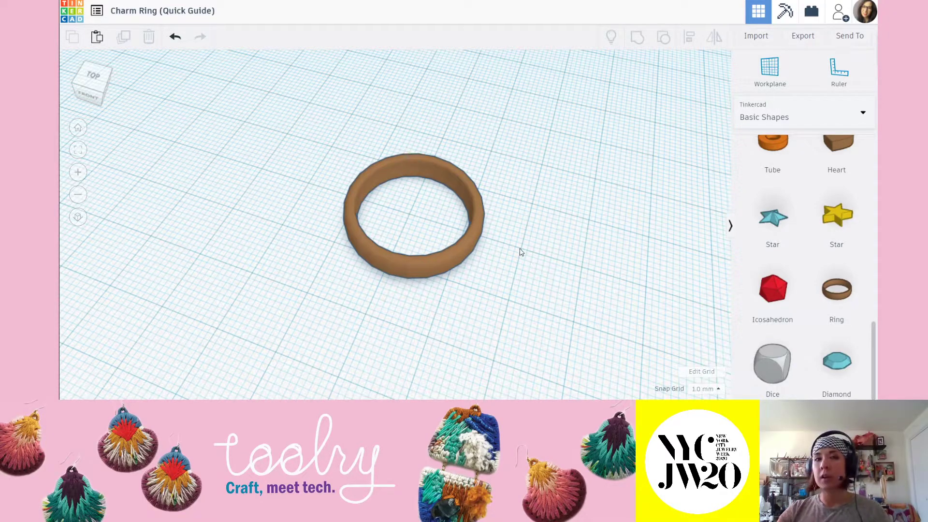
right_drag(526, 271, 541, 247)
middle_drag(542, 247, 479, 234)
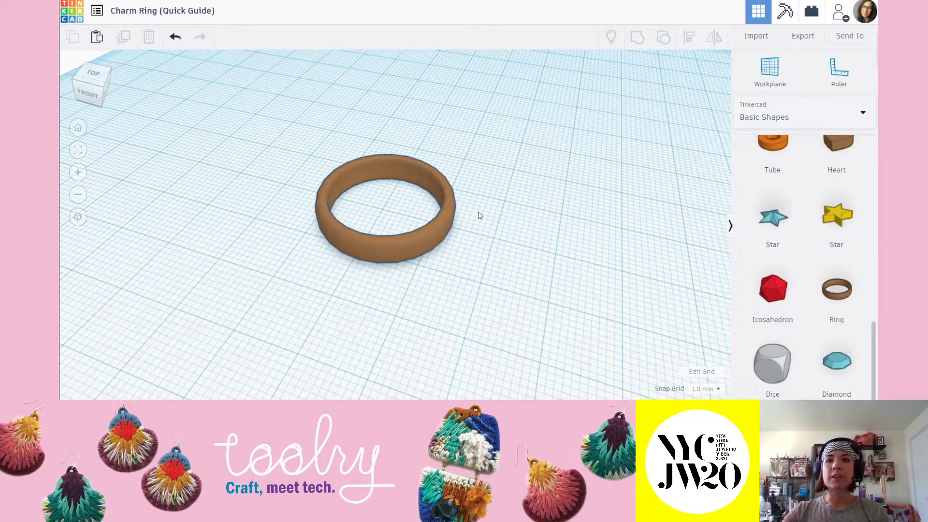
right_drag(464, 224, 444, 231)
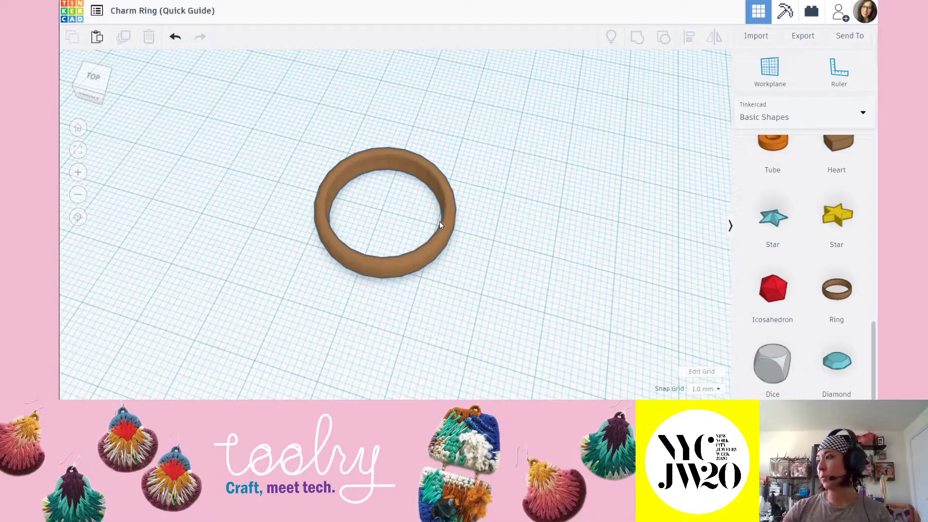
- Set both the width and the length of the ring to 20.5 mm
click(442, 234)
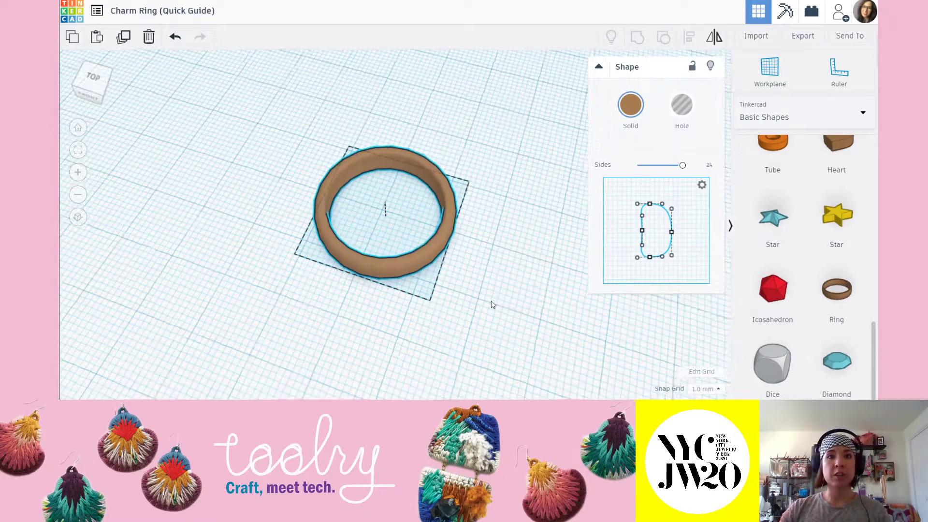
click(324, 312)
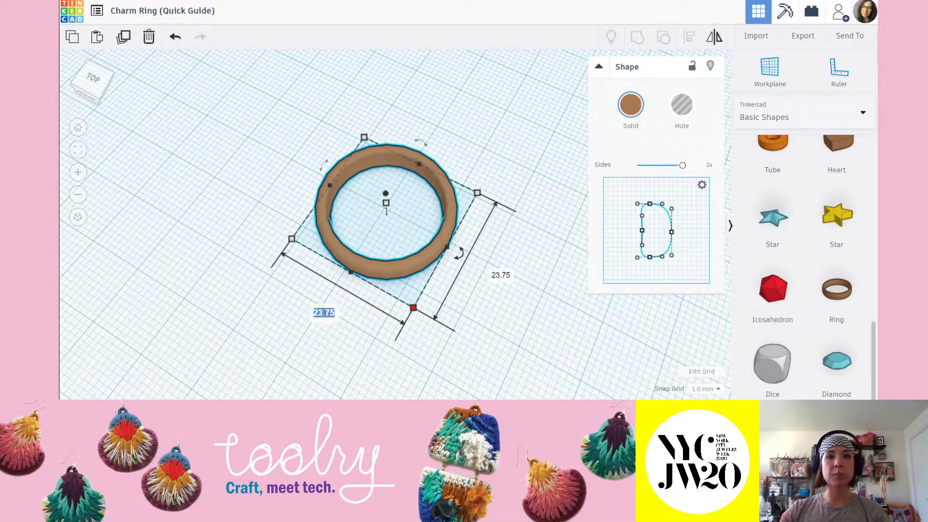
text(20.5)
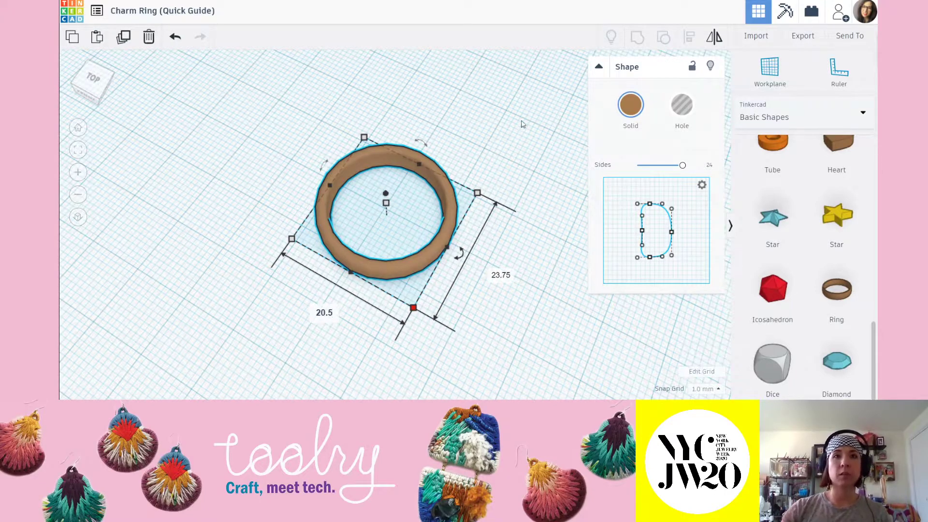
key(Return)
click(483, 266)
text(20.5)
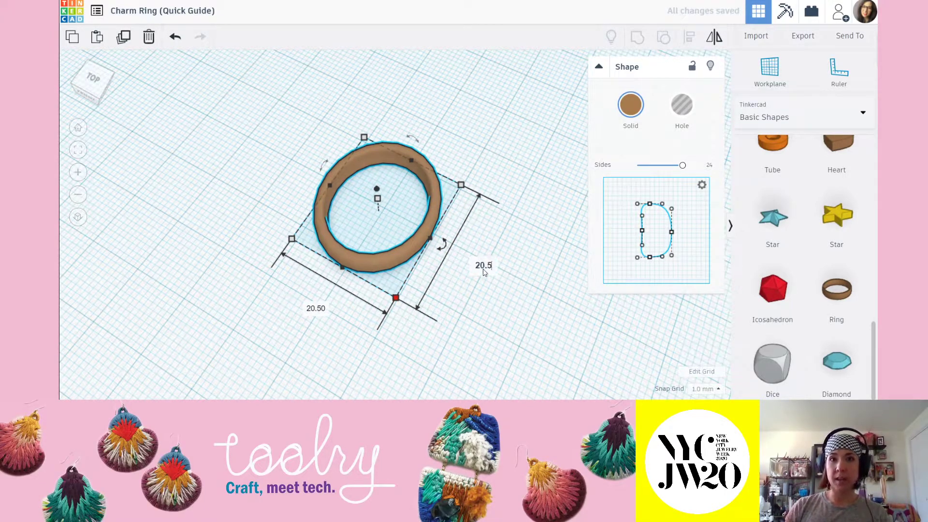
key(Return)
click(517, 335)
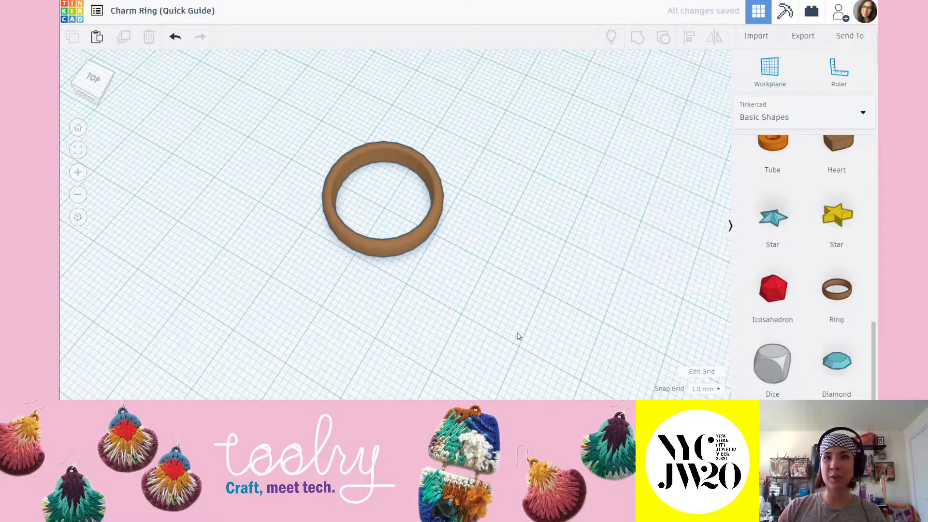
- Inspect the ring's Sides setting and its inner outline from above
click(431, 212)
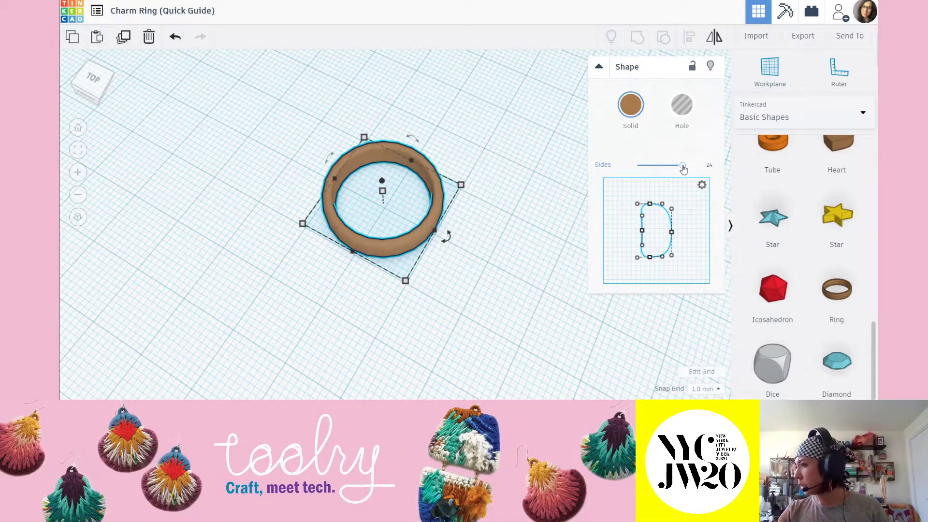
click(504, 301)
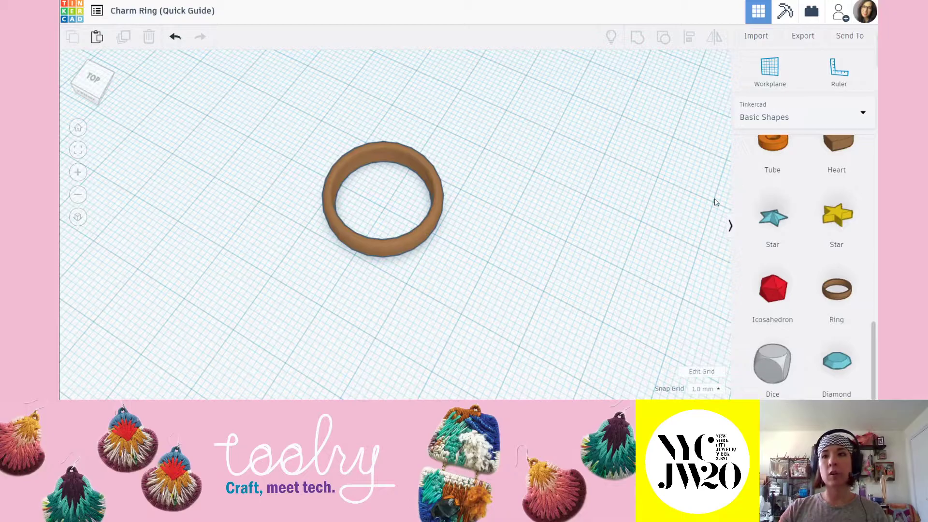
right_drag(479, 215, 361, 159)
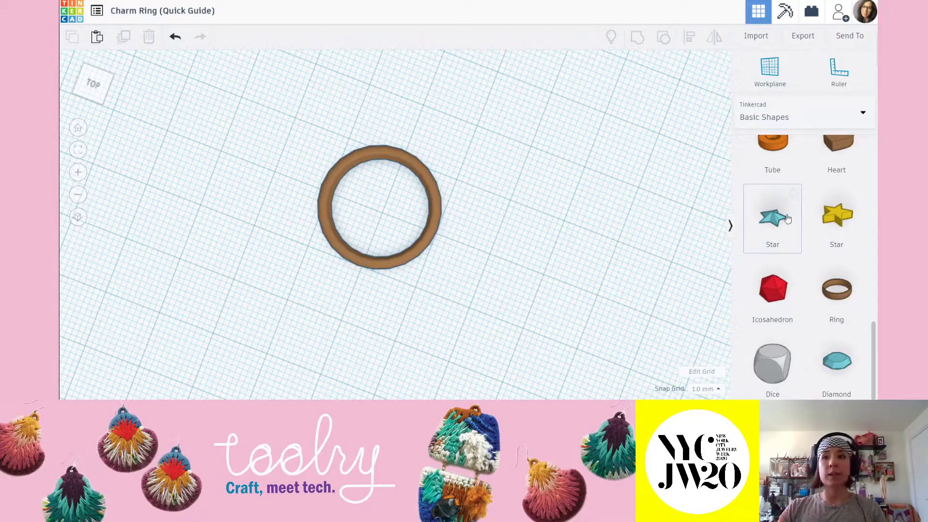
click(336, 171)
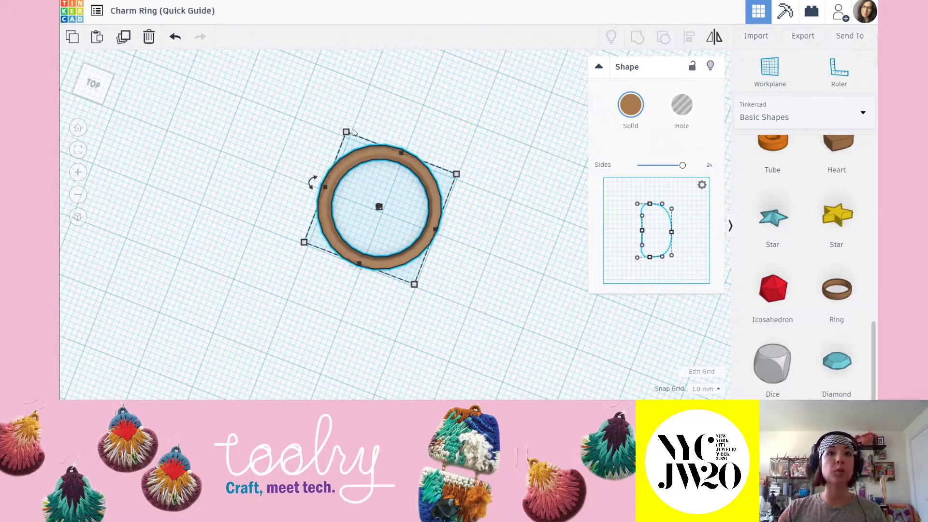
click(491, 269)
- Place a hole Cylinder on the workplane beside the ring and set its Sides to 64
scroll(804, 265, up, 10)
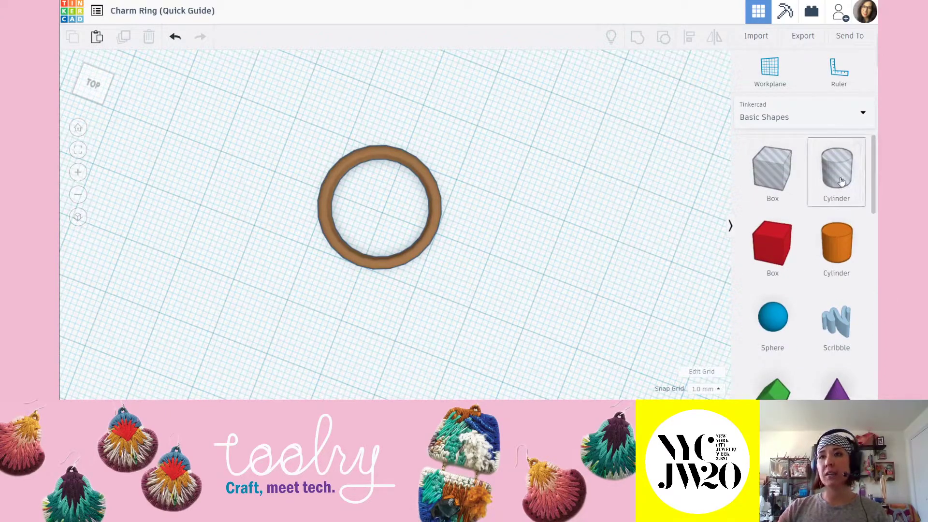
drag(841, 181, 529, 263)
right_drag(554, 247, 516, 263)
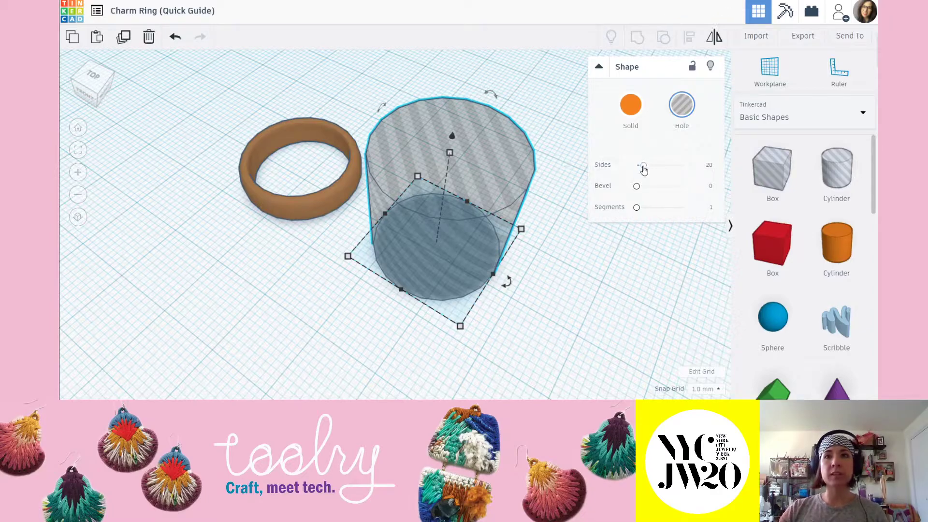
drag(643, 166, 683, 165)
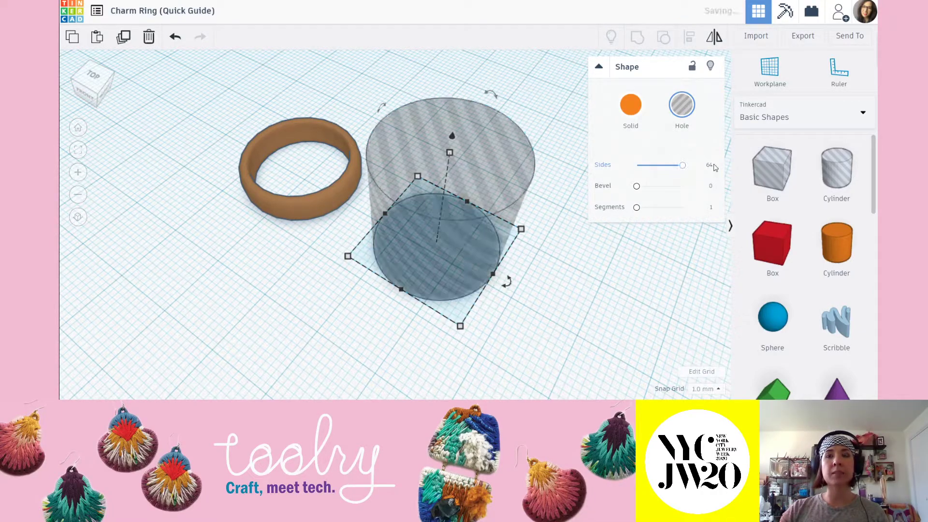
- Try the hole cylinder with 12 sides for comparison, and restore its Sides to 64
scroll(436, 92, up, 3)
middle_drag(435, 94, 353, 225)
click(360, 159)
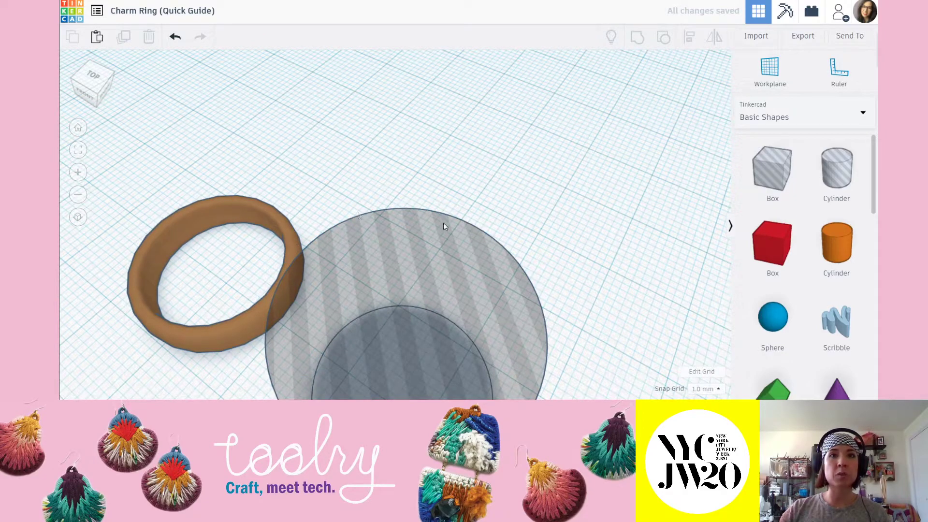
scroll(439, 232, down, 3)
click(444, 201)
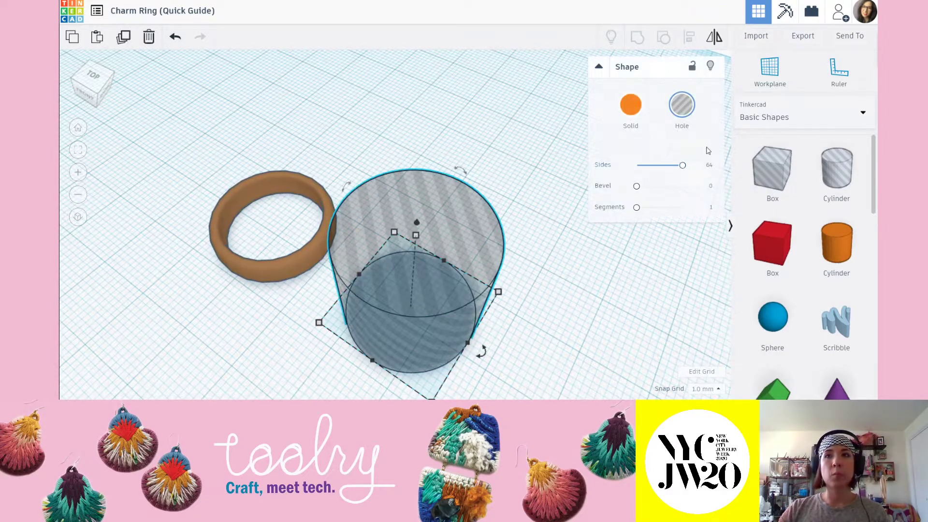
drag(683, 165, 637, 165)
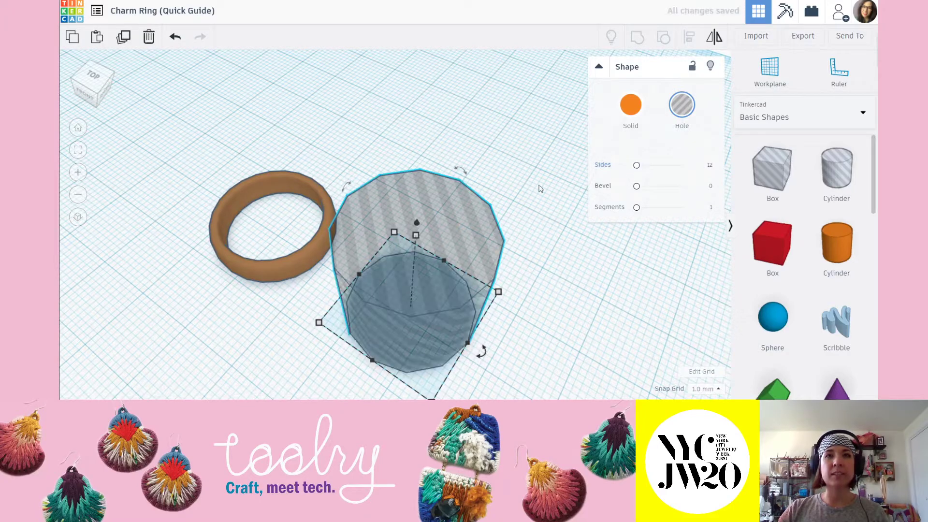
drag(636, 165, 682, 165)
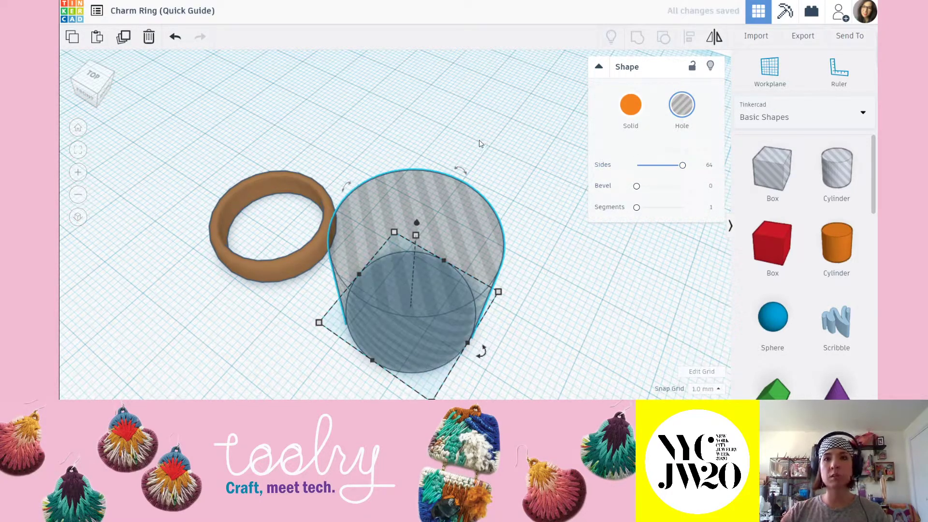
- Set both the width and the length of the hole cylinder to 16.5 mm
scroll(463, 228, down, 3)
middle_drag(438, 269, 455, 209)
mouse_move(349, 244)
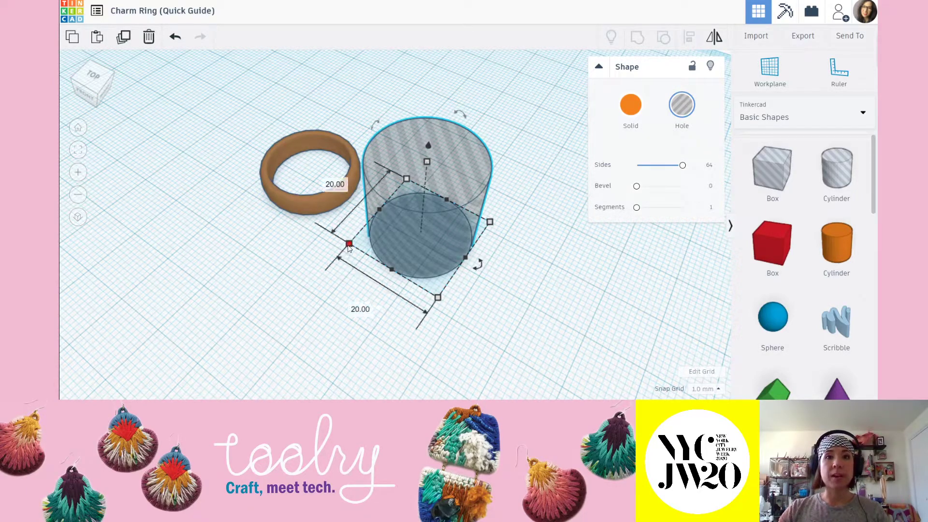
click(360, 309)
text(16.5)
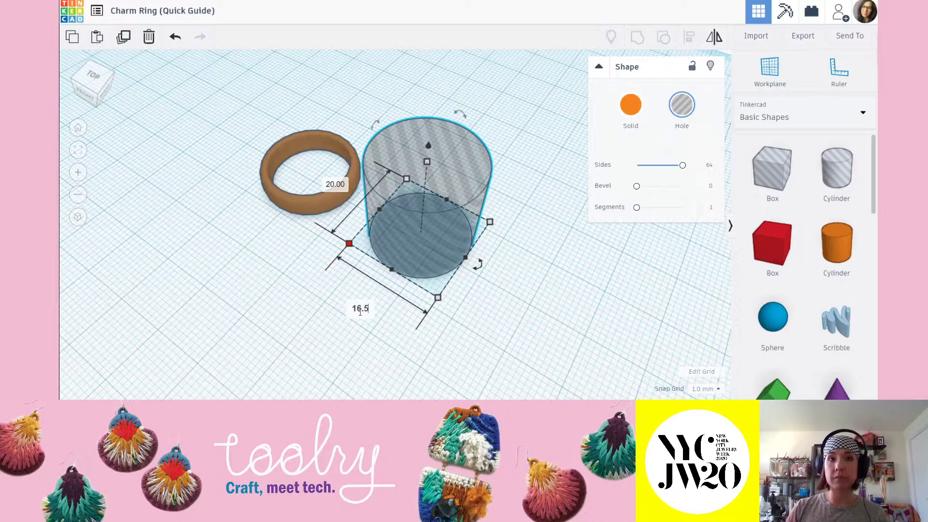
click(349, 192)
text(16.5)
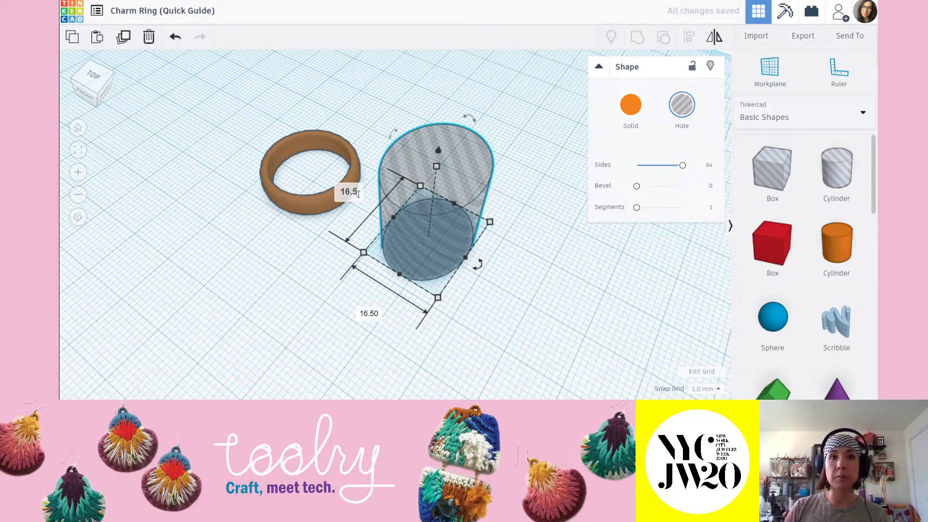
key(Return)
click(506, 118)
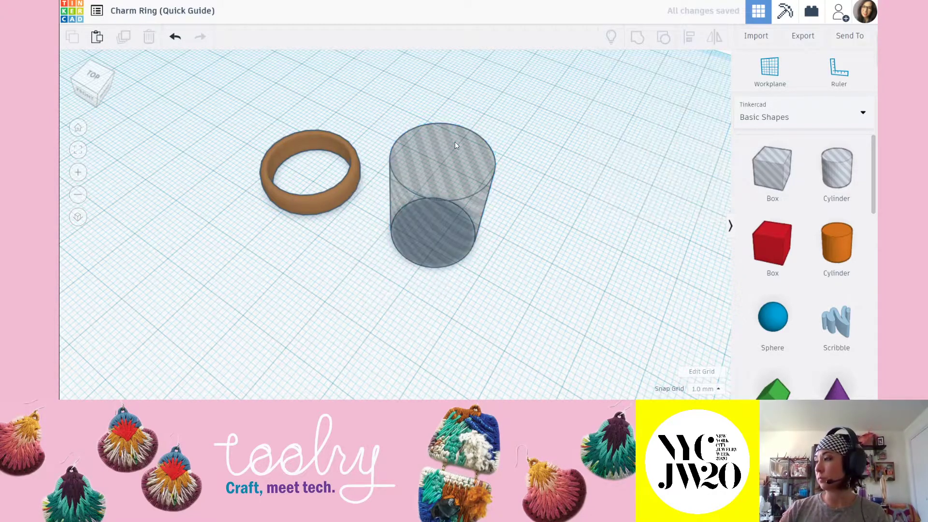
- Align the ring and the hole cylinder on their centres in both horizontal directions
right_drag(453, 141, 457, 195)
middle_drag(454, 177, 477, 182)
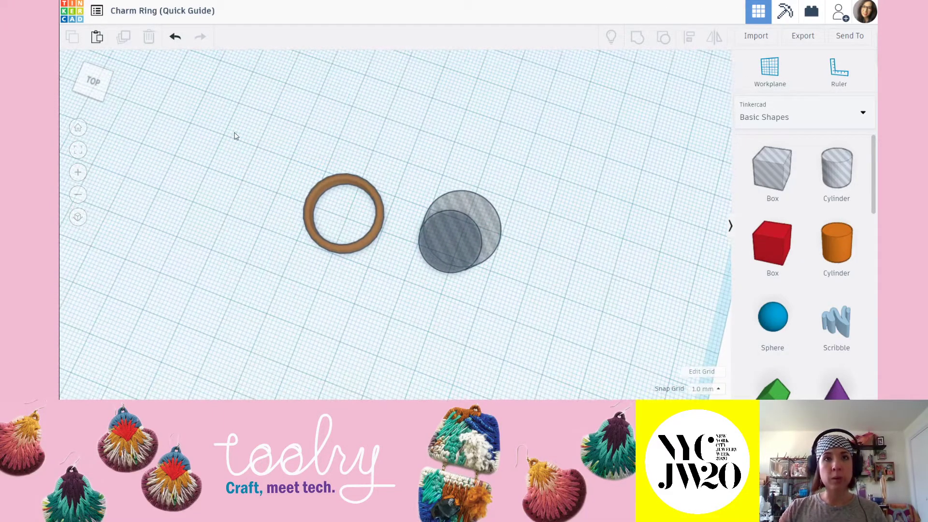
drag(229, 109, 577, 337)
click(577, 340)
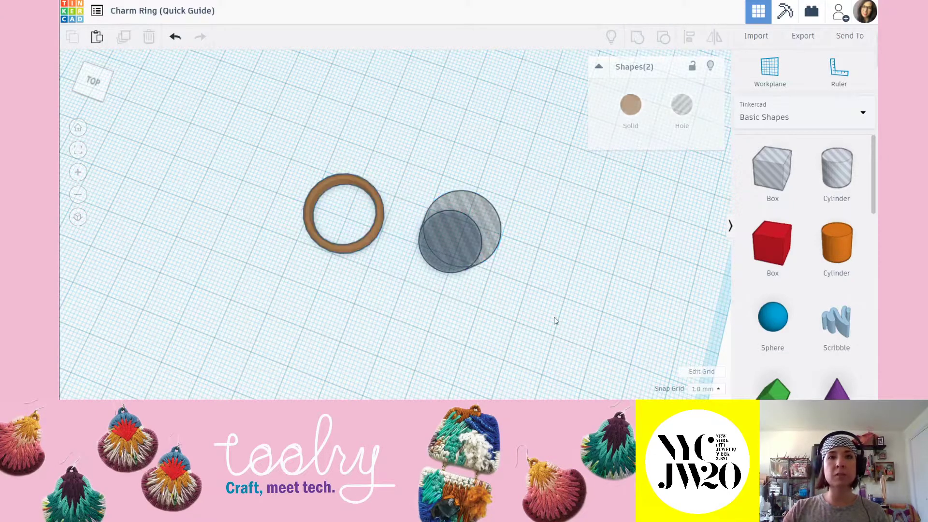
click(331, 180)
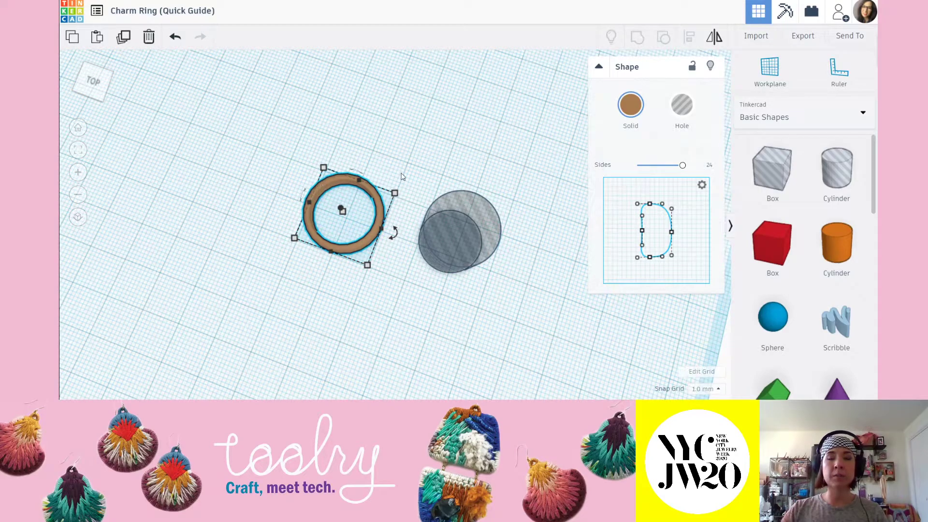
shift+click(456, 233)
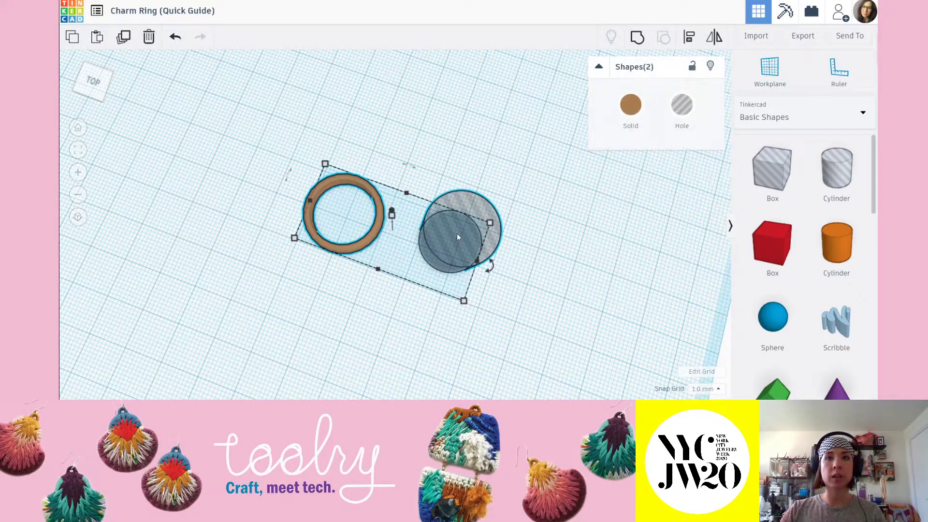
click(688, 38)
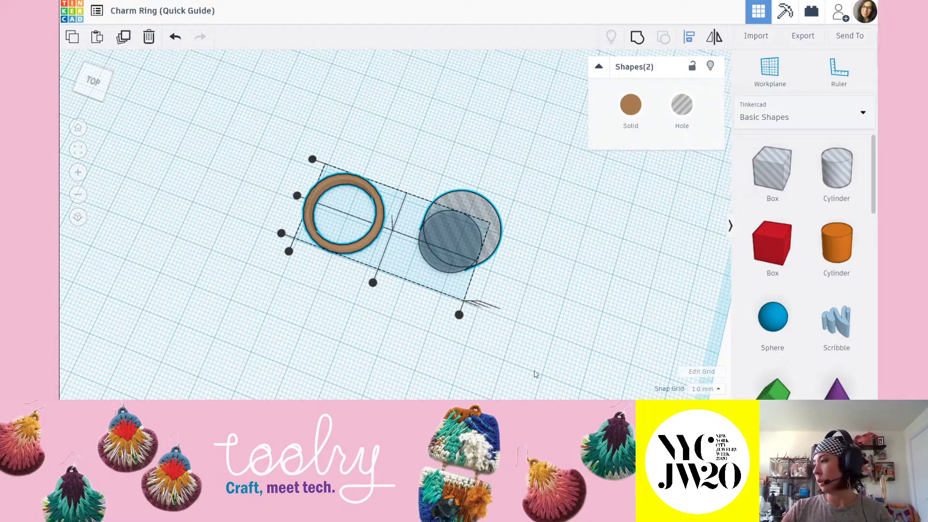
click(373, 283)
click(342, 213)
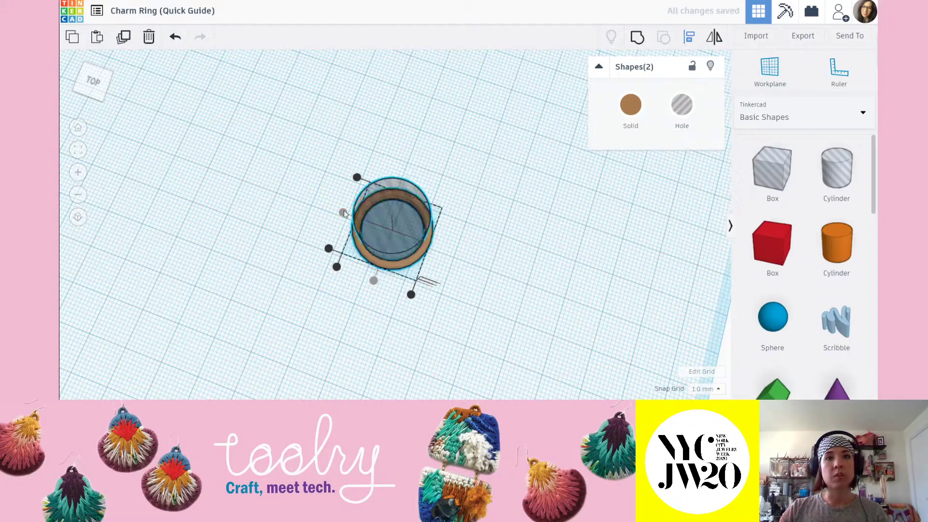
right_drag(472, 330, 475, 233)
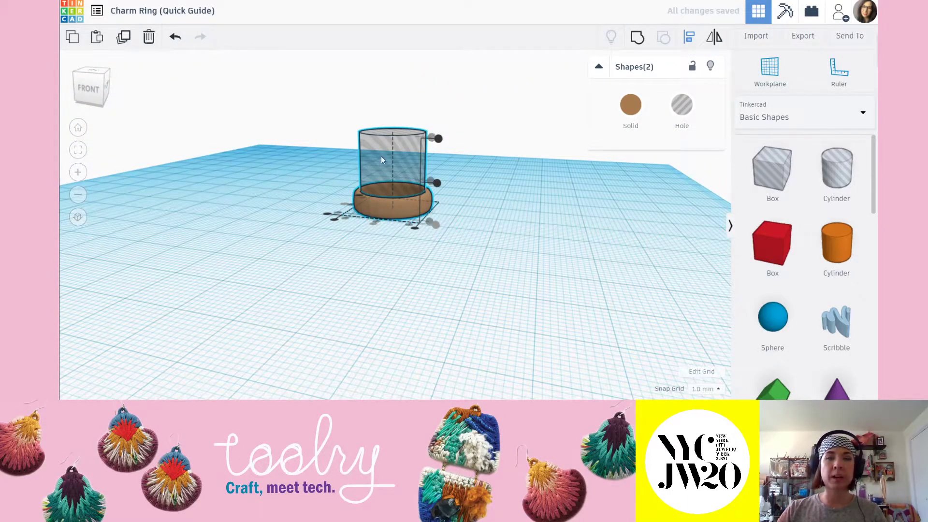
right_drag(376, 245, 390, 328)
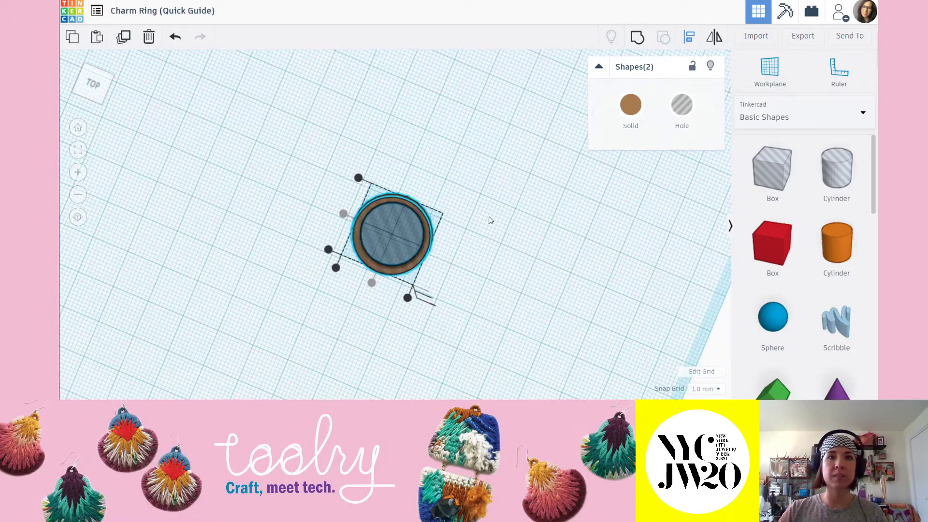
click(482, 251)
- Examine from above how the hole cylinder's edge meets the ring's inner wall
scroll(346, 234, up, 1)
scroll(367, 239, up, 8)
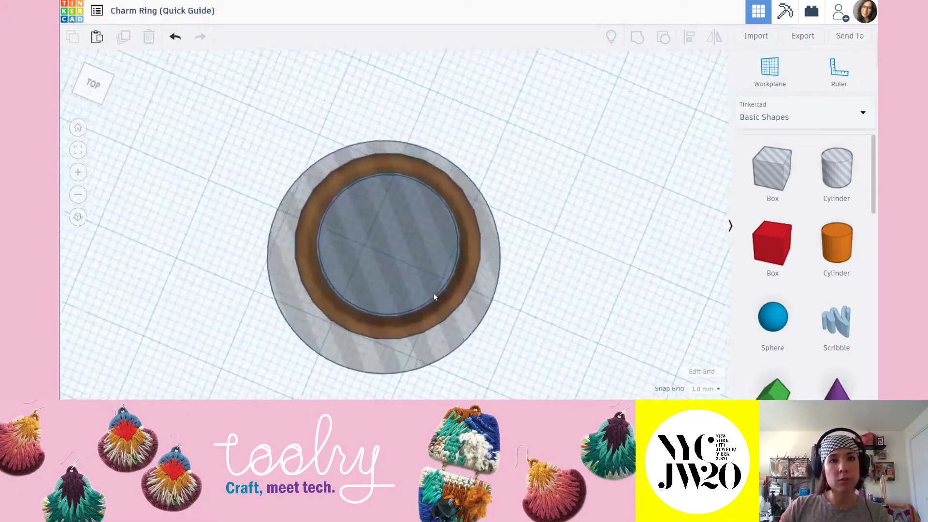
right_drag(464, 276, 465, 277)
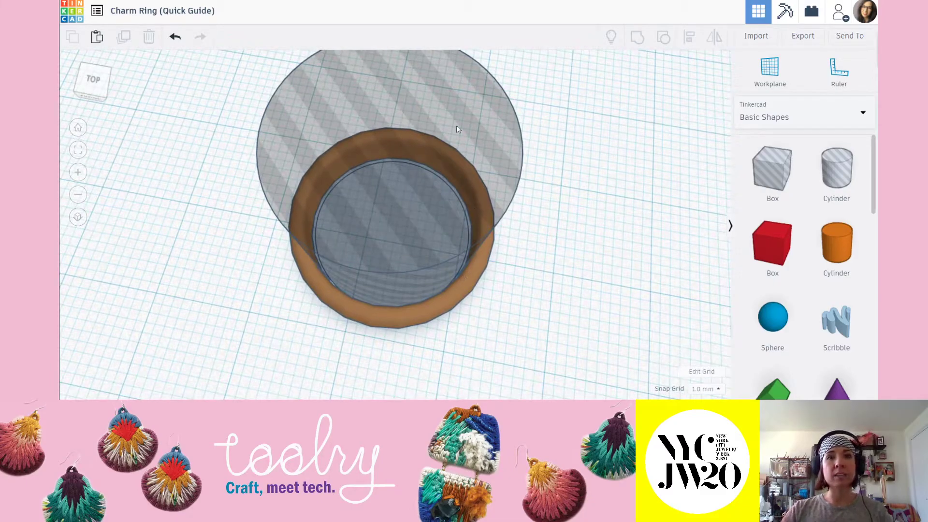
click(501, 160)
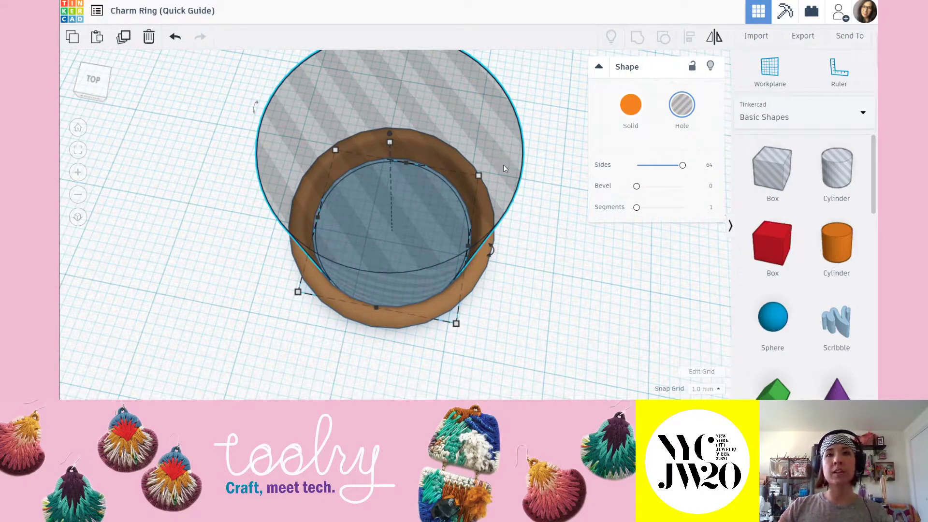
click(484, 266)
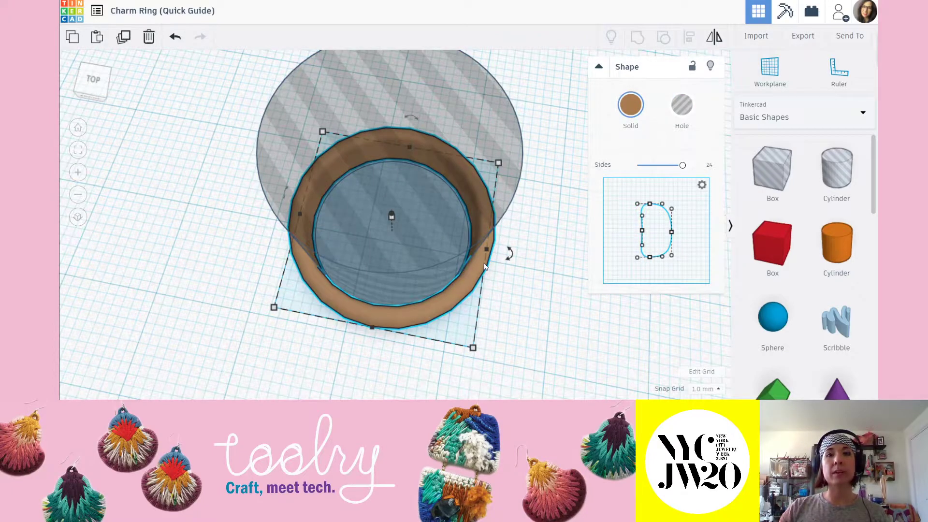
click(513, 311)
right_drag(514, 310, 483, 364)
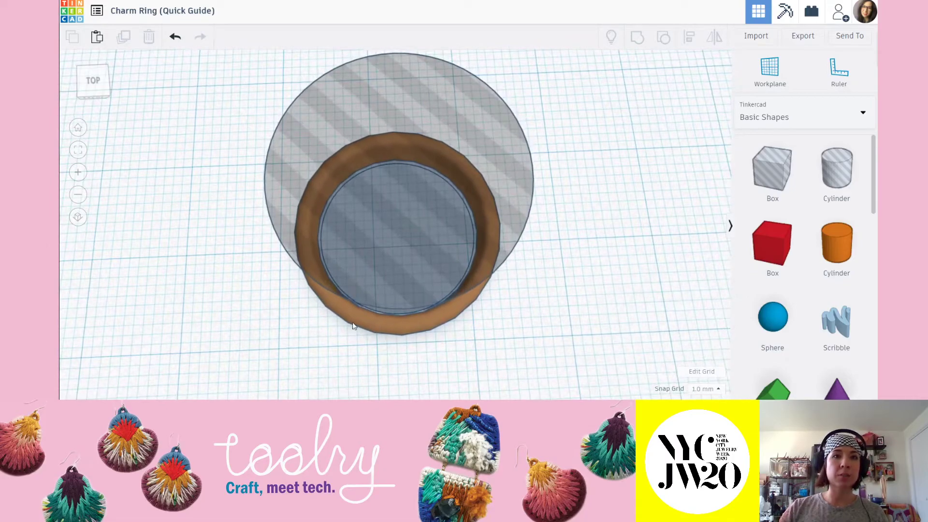
scroll(399, 314, down, 4)
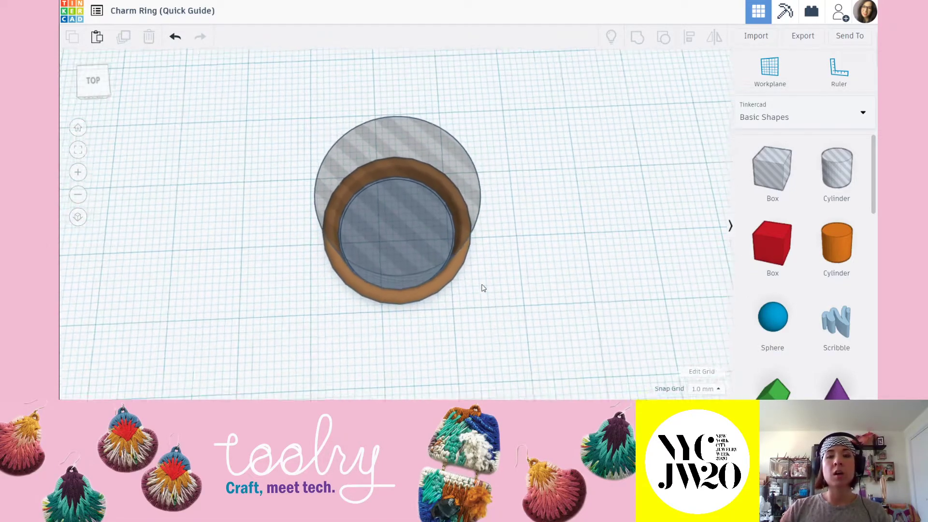
- Thicken the ring's profile inward by shifting its inner-wall, upper and lower points toward the finger opening, keeping a D shape
click(446, 279)
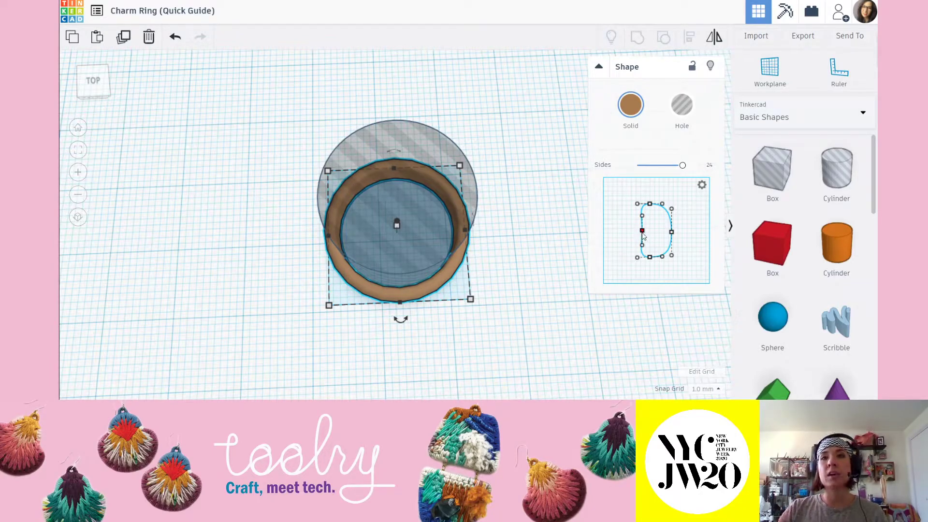
drag(643, 234, 629, 234)
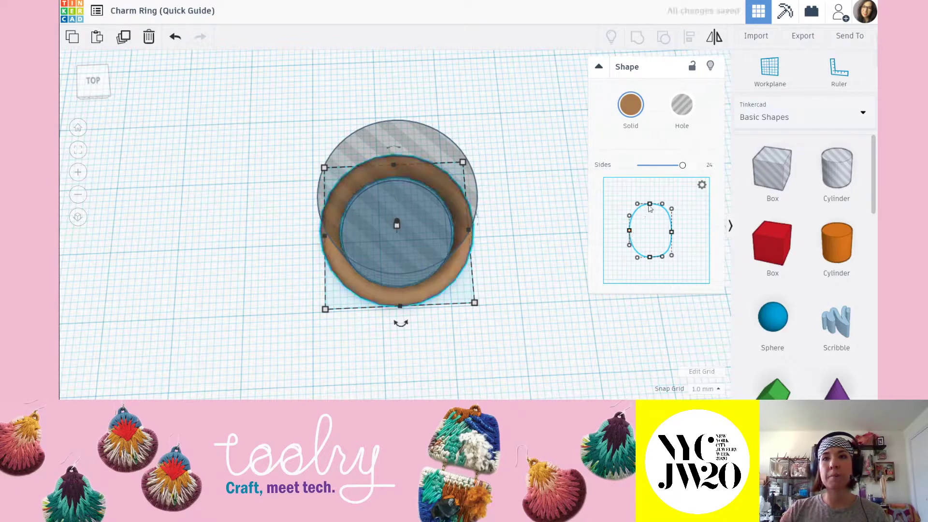
drag(649, 205, 642, 207)
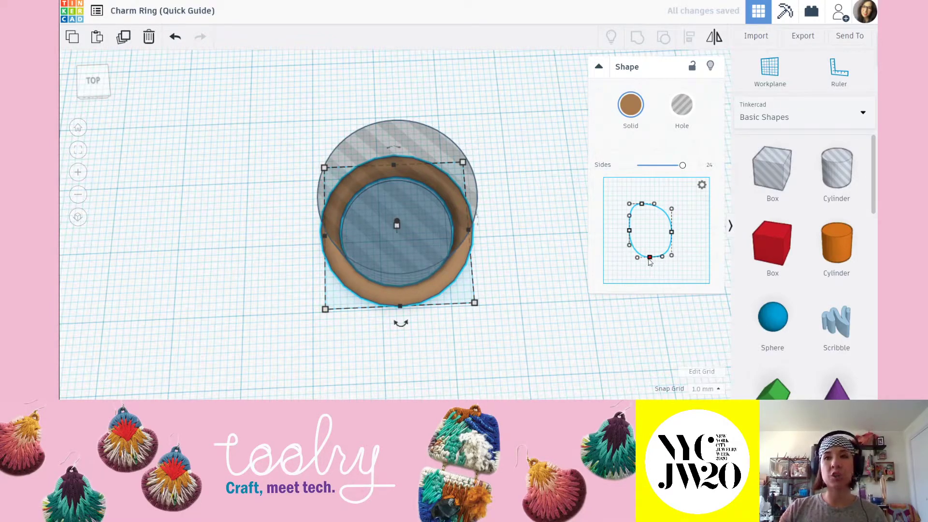
drag(649, 260, 642, 260)
click(672, 232)
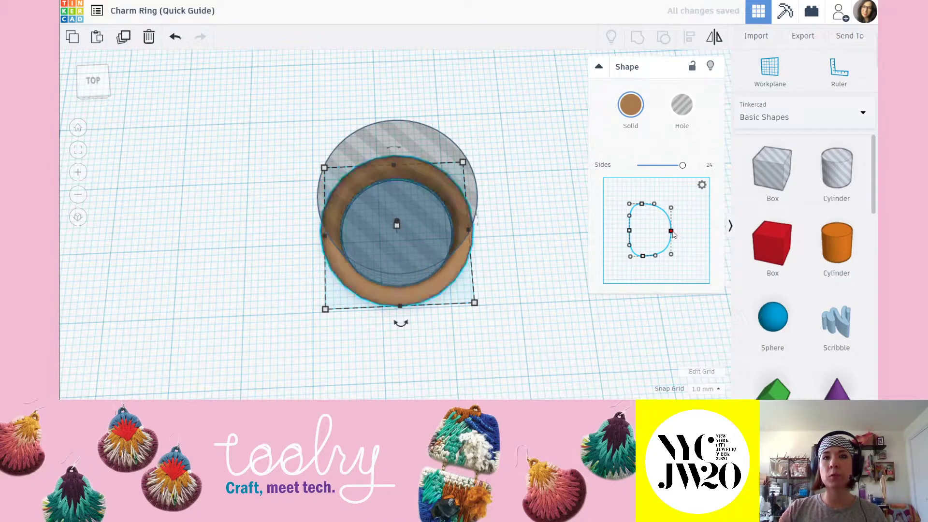
click(500, 278)
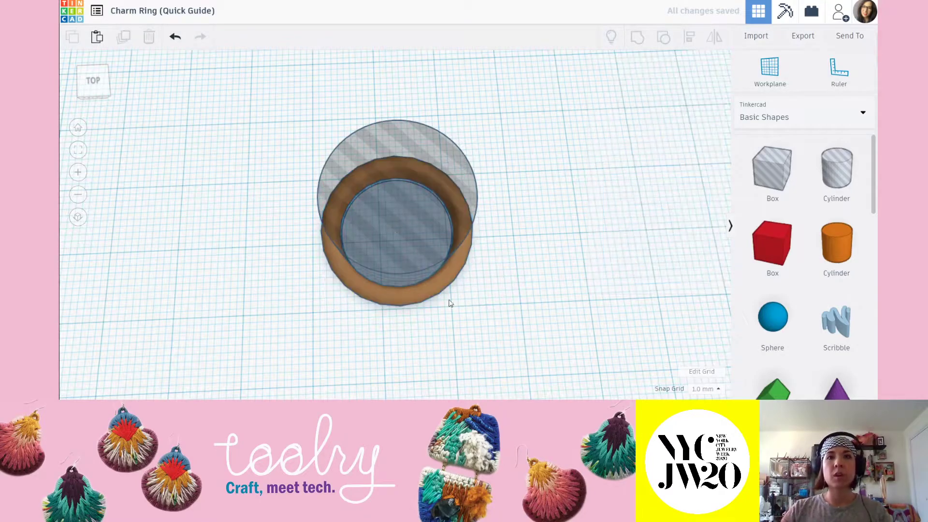
- Set the reshaped ring's width and length back to 20.5 mm
right_drag(441, 285, 458, 249)
click(458, 248)
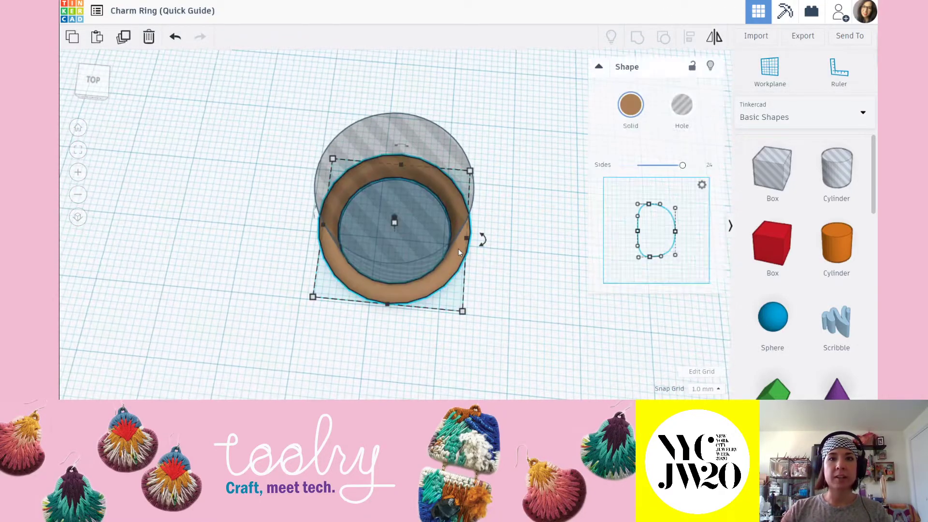
click(382, 351)
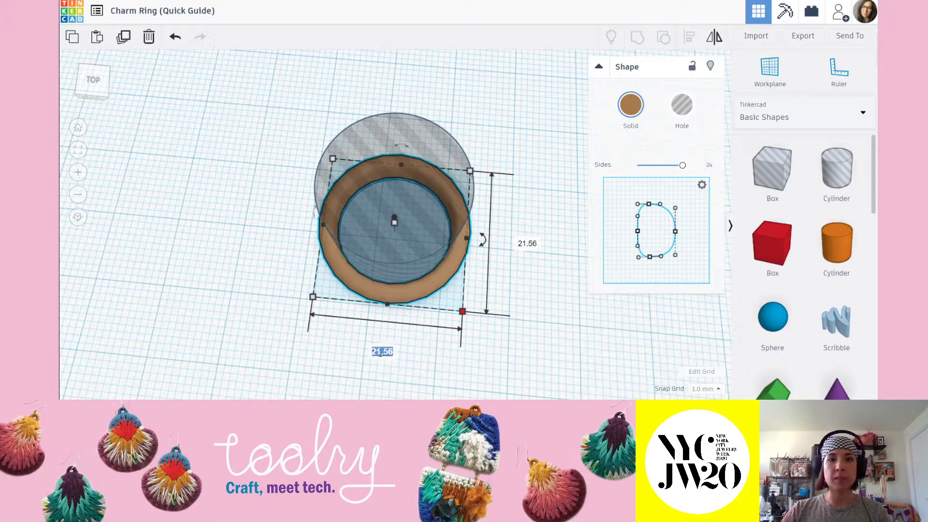
text(20.5)
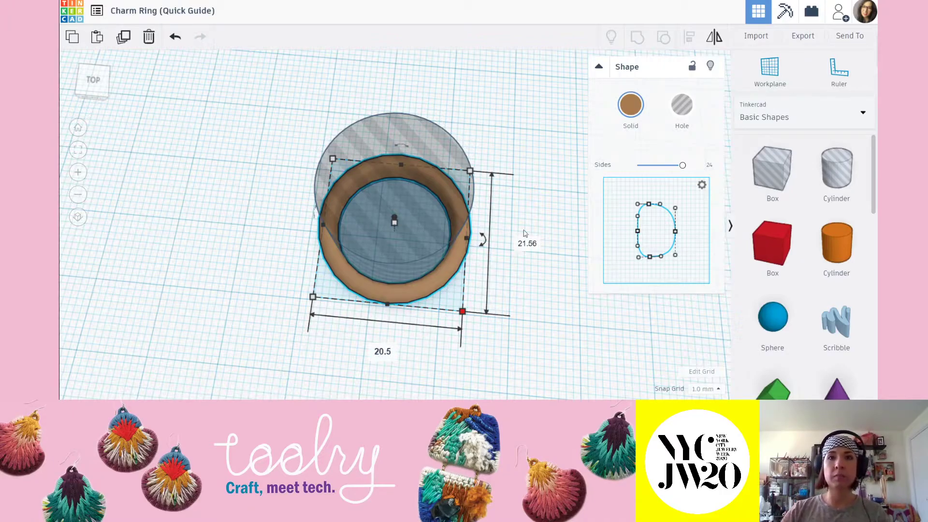
click(523, 244)
text(20.5)
key(Return)
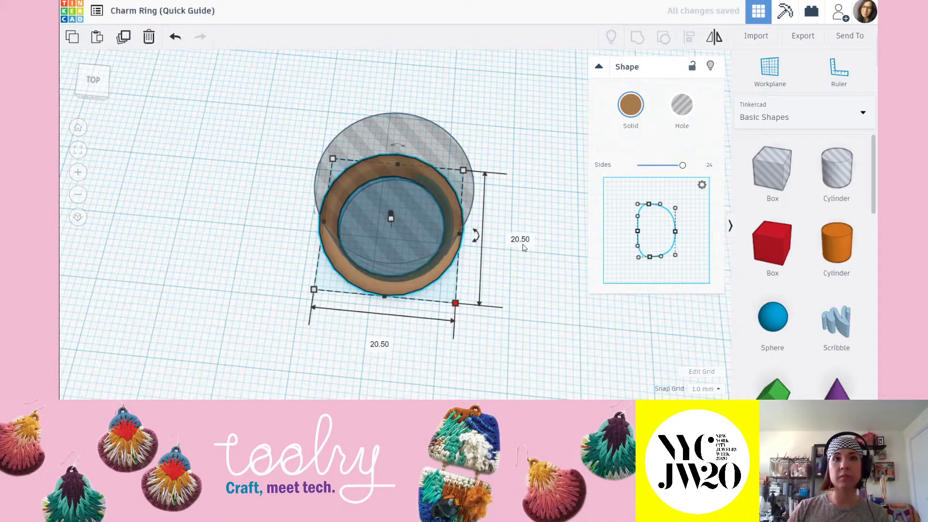
- Align the resized ring and the hole cylinder on their horizontal centres again
click(525, 300)
drag(184, 58, 579, 347)
click(689, 38)
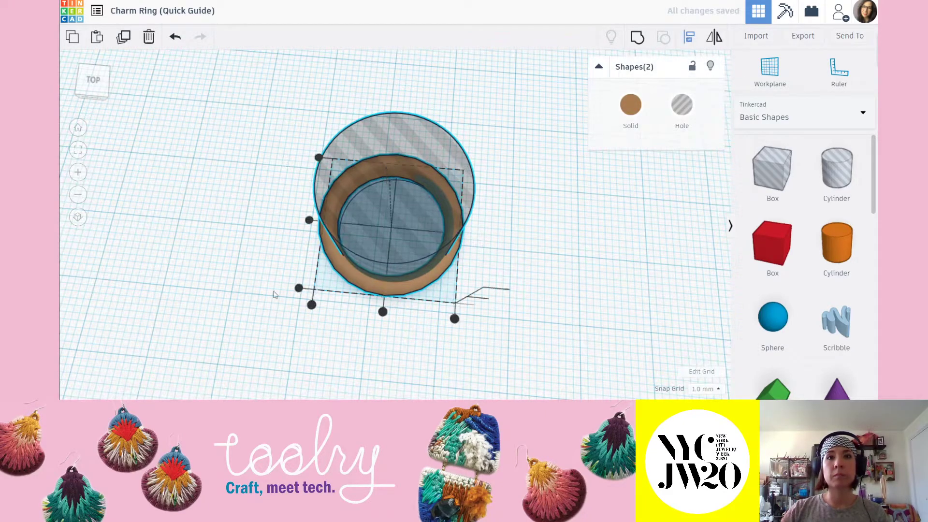
click(382, 312)
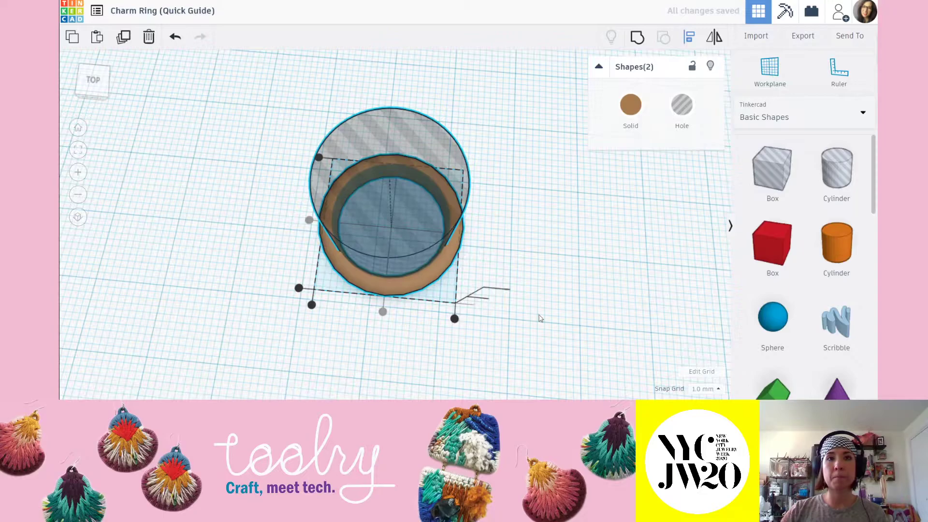
click(557, 305)
- Examine the overlap between the ring and the hole cylinder in an orthographic view from directly above
right_drag(557, 305, 535, 244)
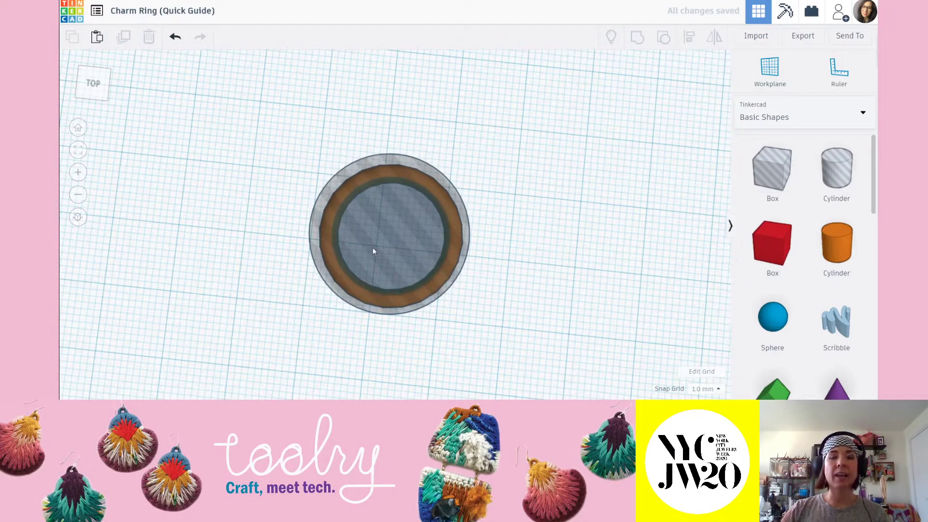
mouse_move(367, 242)
right_down()
mouse_move(366, 262)
mouse_move(367, 245)
right_up()
click(91, 87)
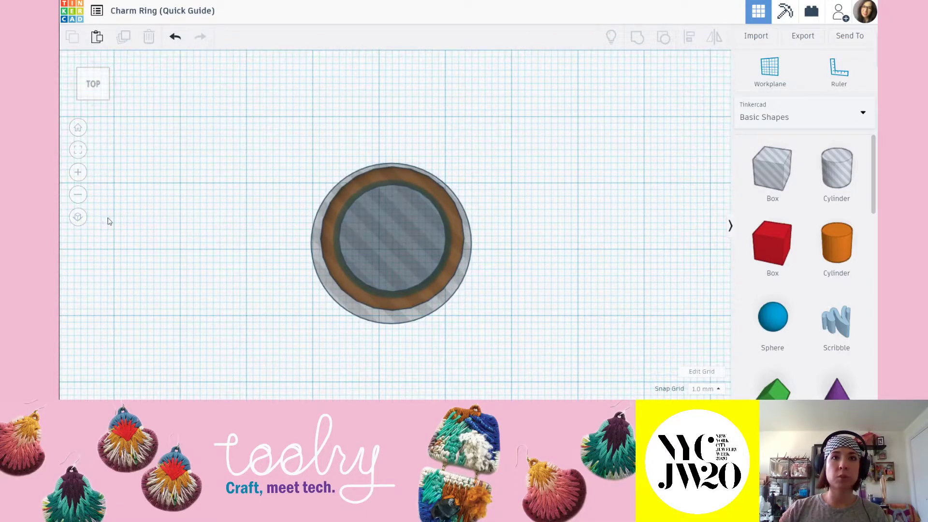
click(78, 217)
scroll(391, 188, up, 2)
scroll(391, 178, up, 1)
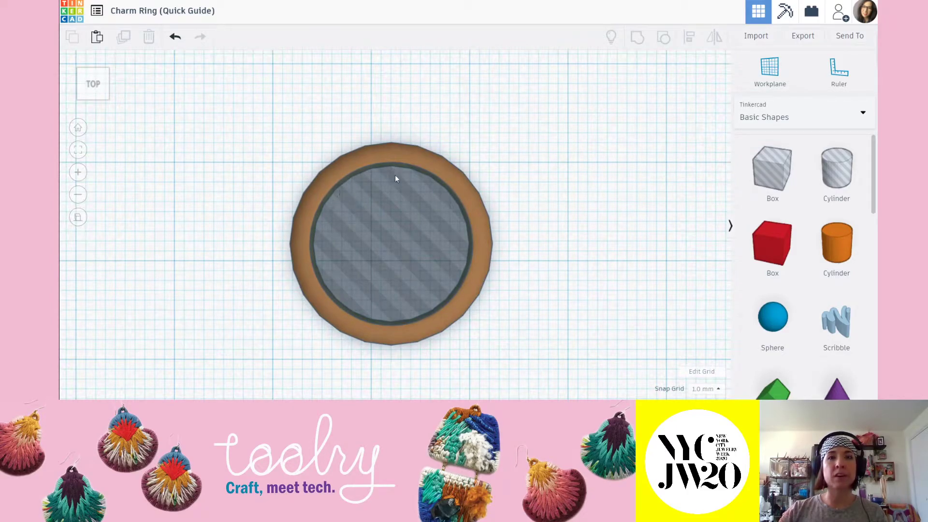
- Set the height of the D-profile ring band to 2 mm
right_drag(126, 106, 539, 201)
scroll(556, 195, down, 2)
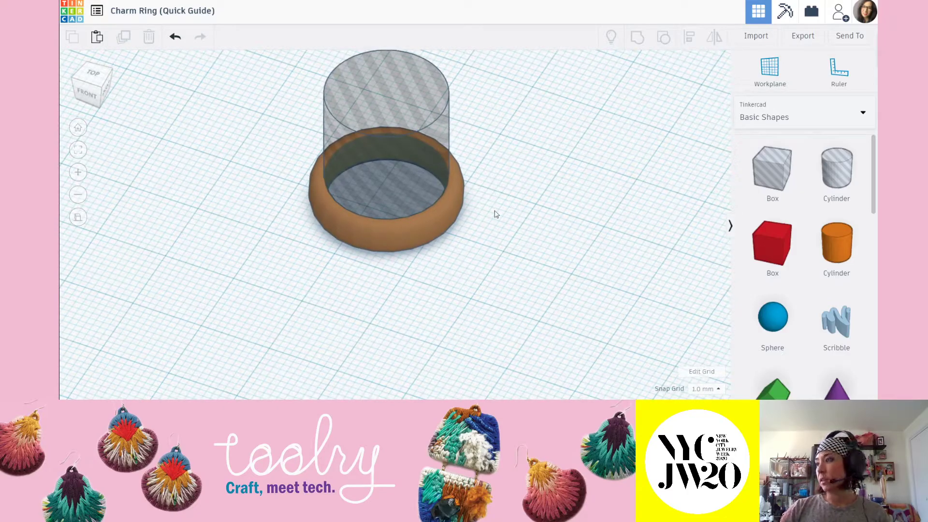
right_drag(480, 216, 471, 195)
click(490, 185)
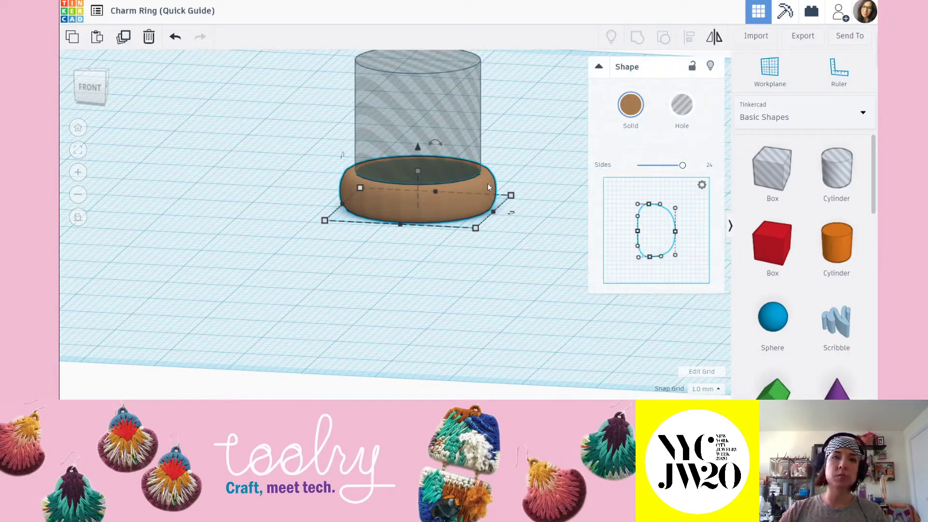
mouse_move(418, 173)
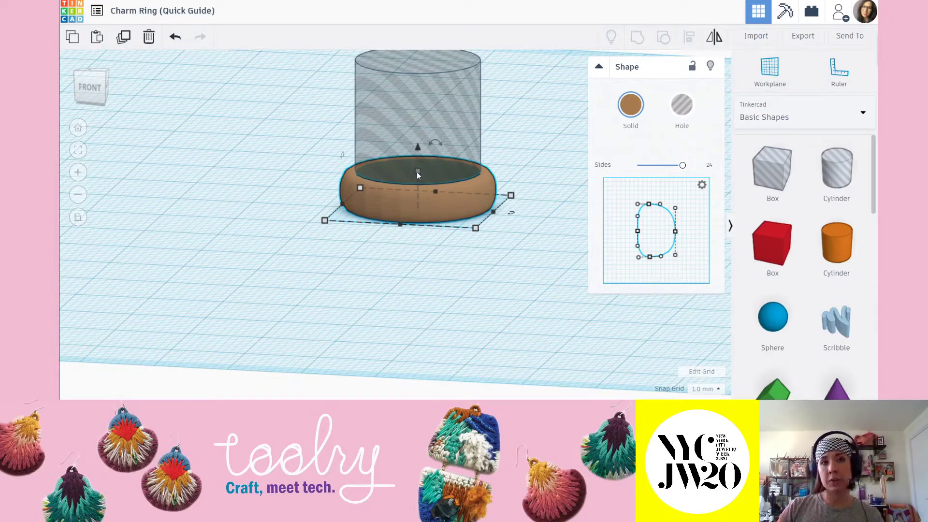
click(468, 189)
text(2)
key(Return)
click(531, 163)
- Check the thinned ring from the side and the outer dimensions of both the ring and the hole cylinder
right_drag(525, 208, 527, 187)
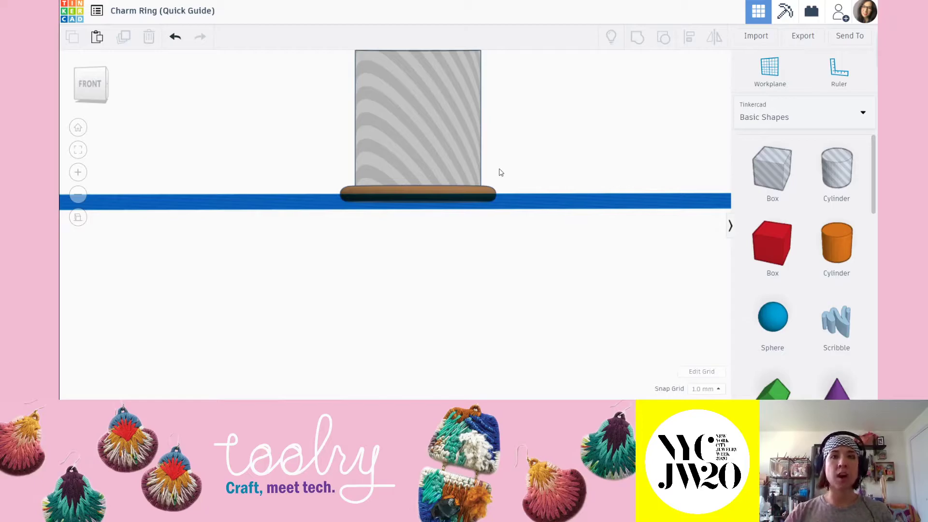
right_drag(520, 154, 484, 275)
click(485, 275)
click(461, 342)
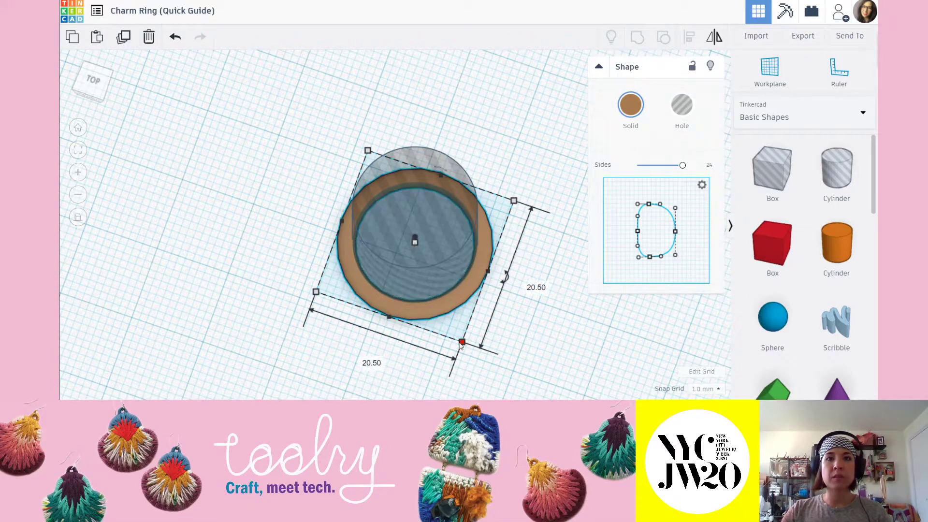
click(549, 311)
click(428, 163)
mouse_move(336, 283)
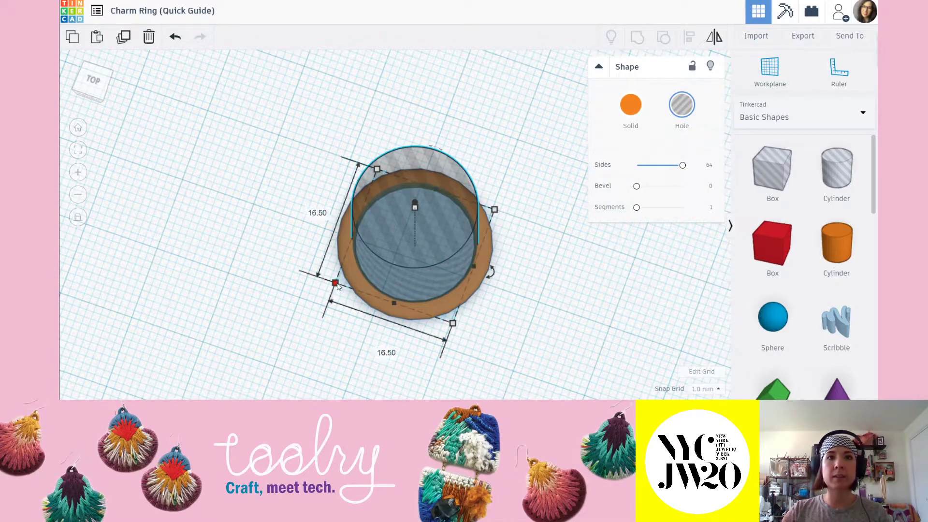
click(329, 111)
- Group the ring band with the hole cylinder to cut out the finger opening
right_drag(489, 290, 502, 284)
scroll(504, 283, down, 2)
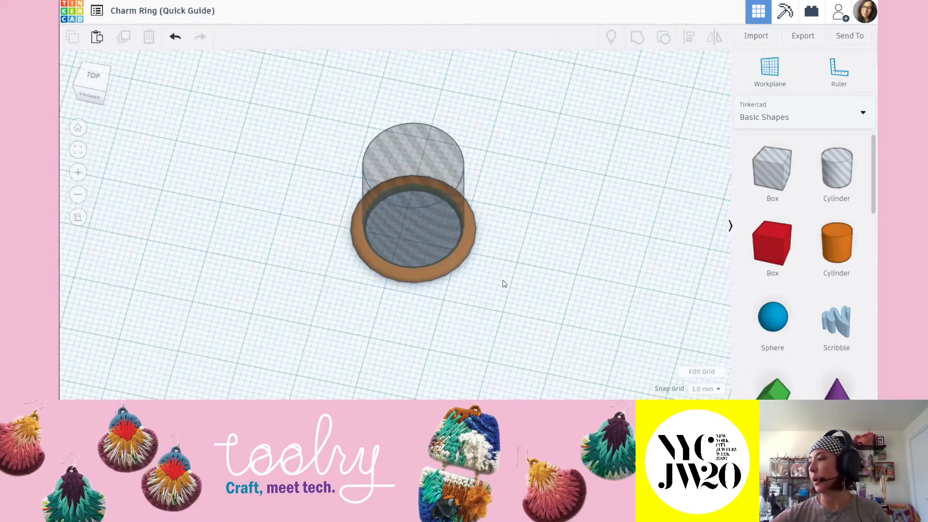
drag(292, 97, 543, 360)
click(638, 37)
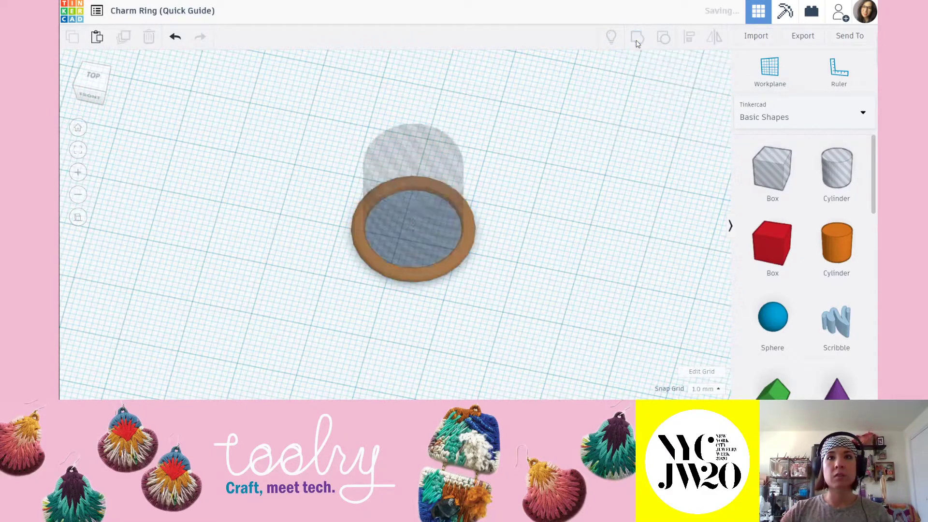
right_drag(492, 192, 497, 222)
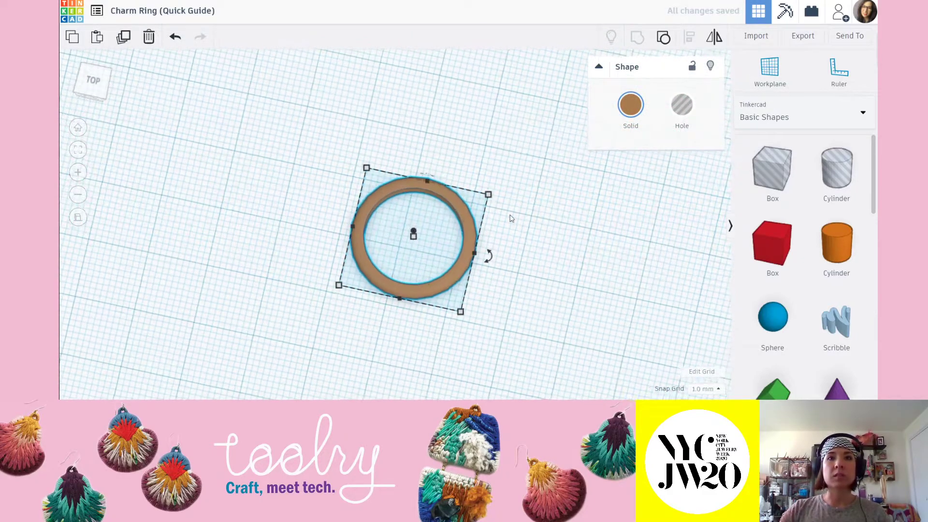
click(421, 229)
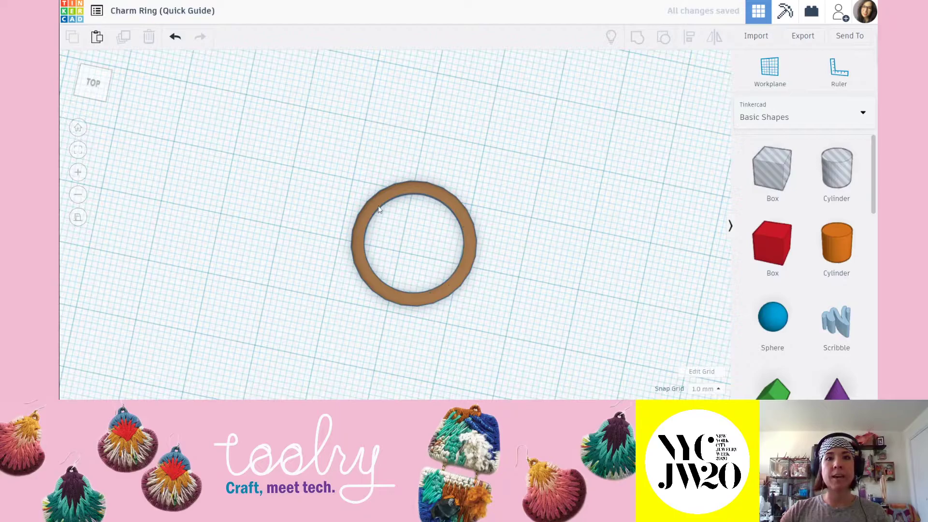
- Place a Torus from the basic shapes on the workplane beside the ring
scroll(427, 253, down, 1)
mouse_move(426, 252)
right_down()
mouse_move(479, 259)
mouse_move(432, 247)
right_up()
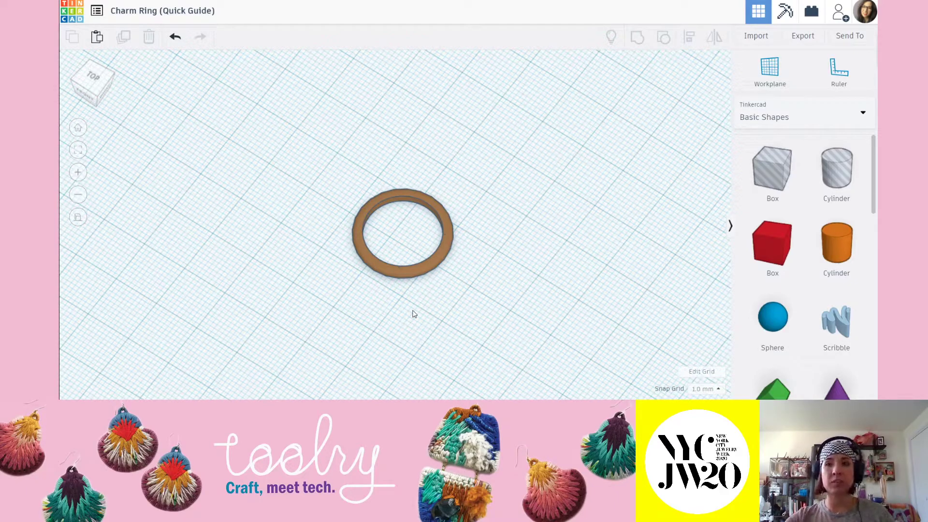
scroll(526, 301, down, 1)
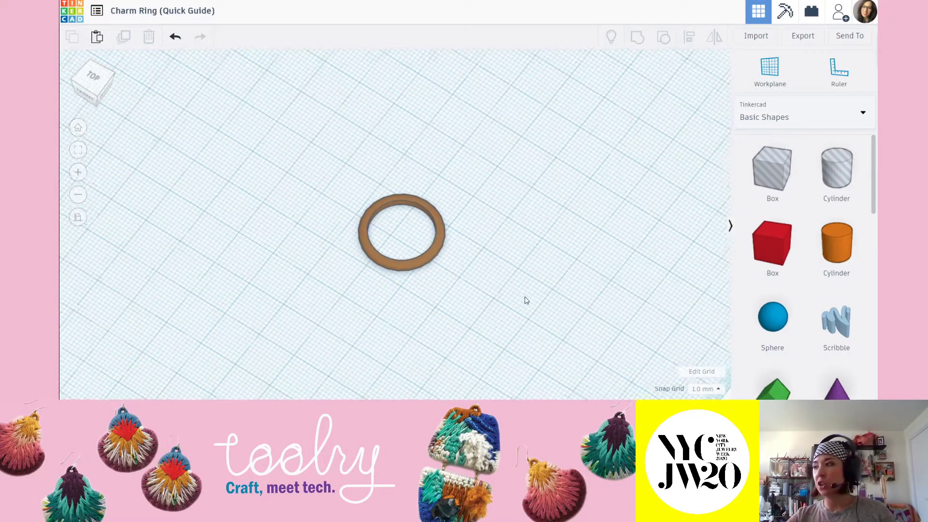
scroll(507, 276, down, 1)
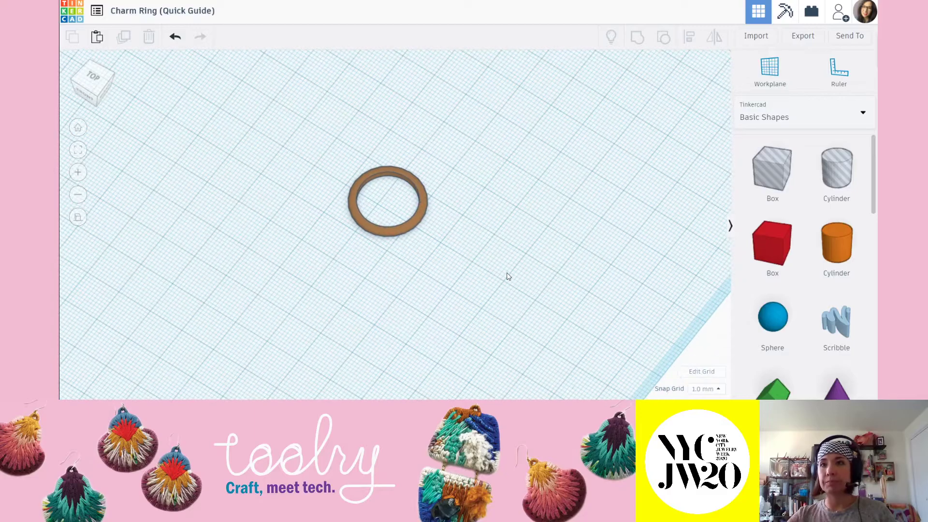
scroll(833, 263, down, 5)
scroll(839, 290, down, 4)
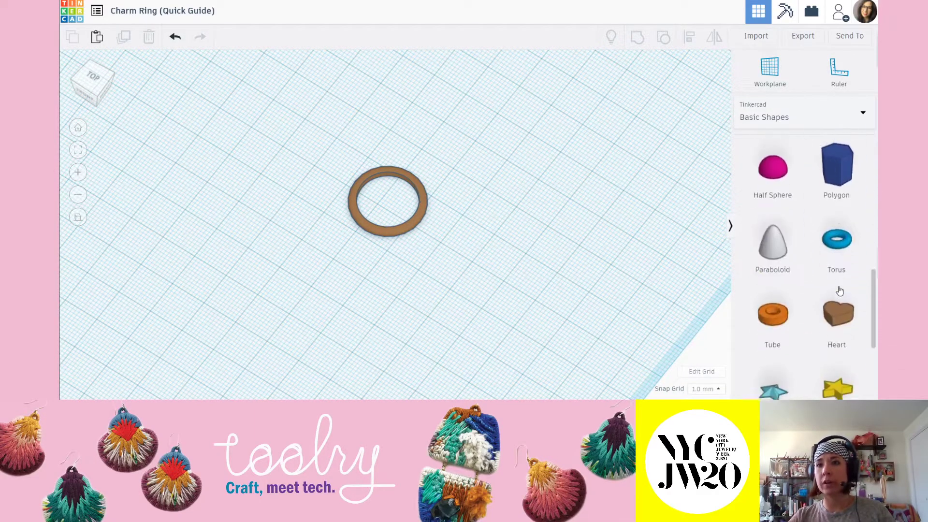
click(838, 225)
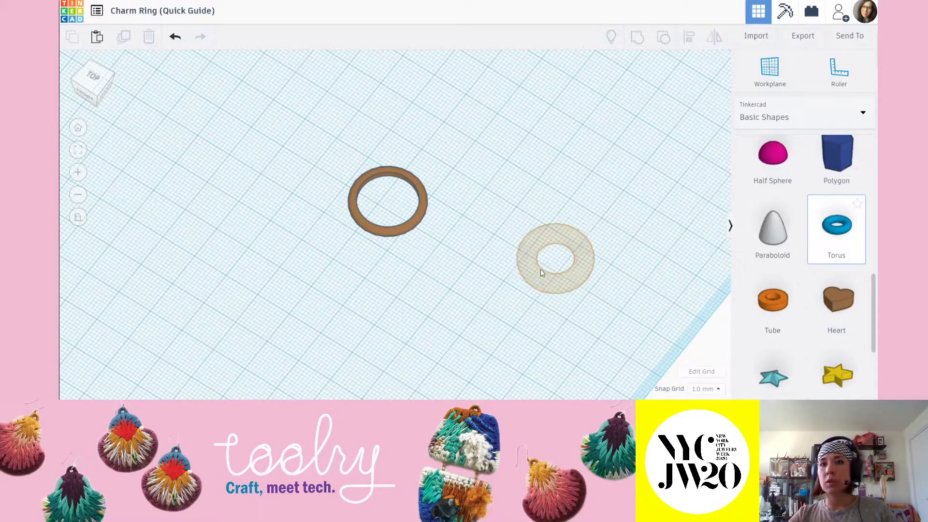
click(475, 277)
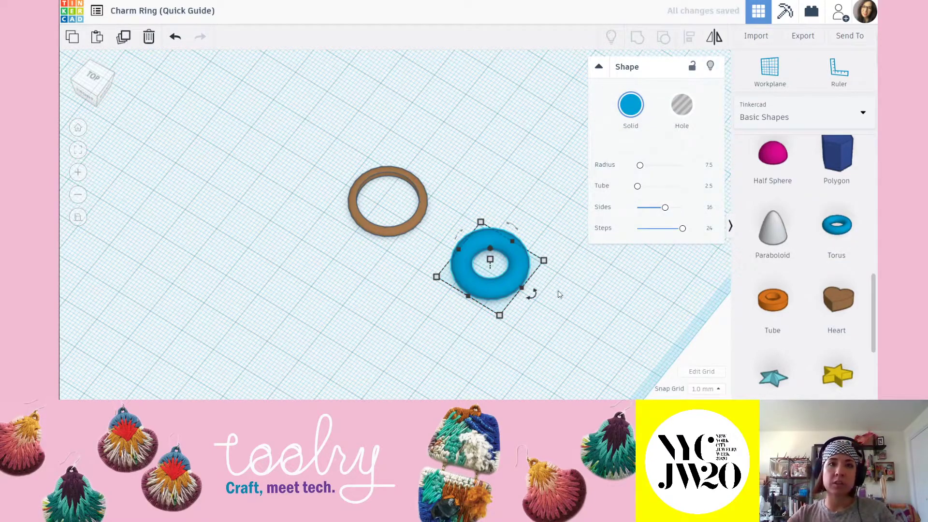
middle_drag(559, 295, 462, 279)
click(501, 292)
scroll(532, 292, up, 2)
right_drag(535, 295, 607, 320)
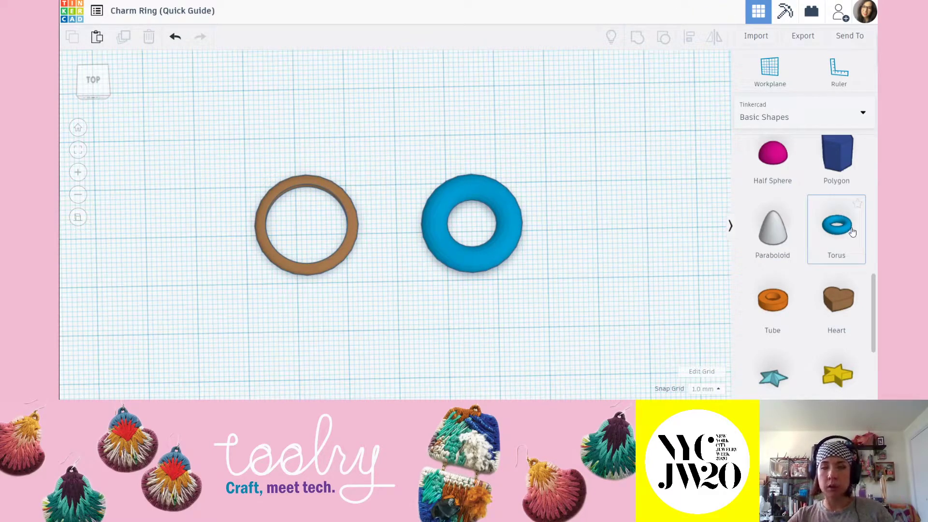
- Set the torus's radius to 8
click(491, 251)
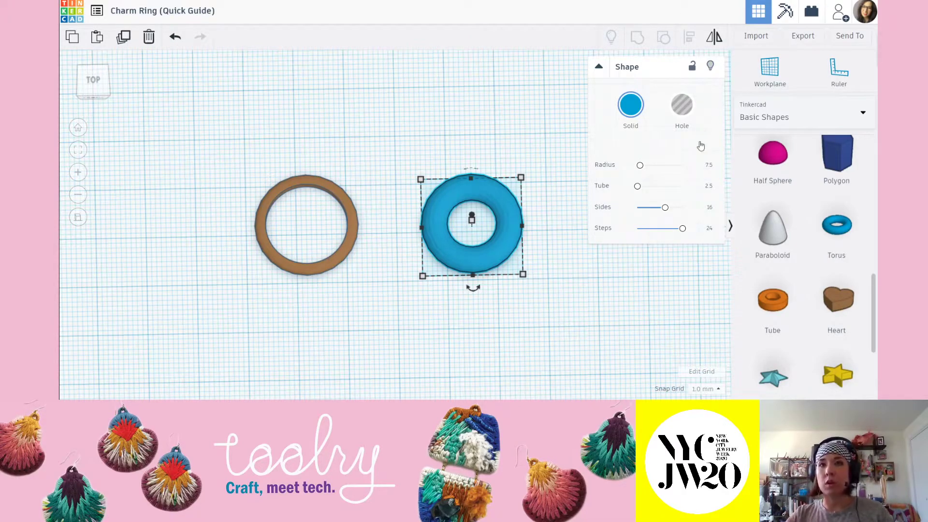
click(709, 165)
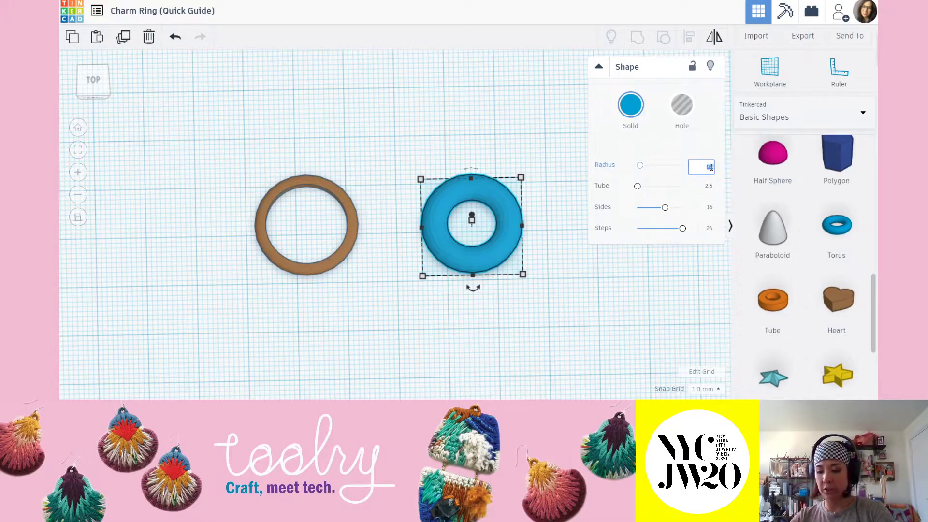
text(8)
click(709, 187)
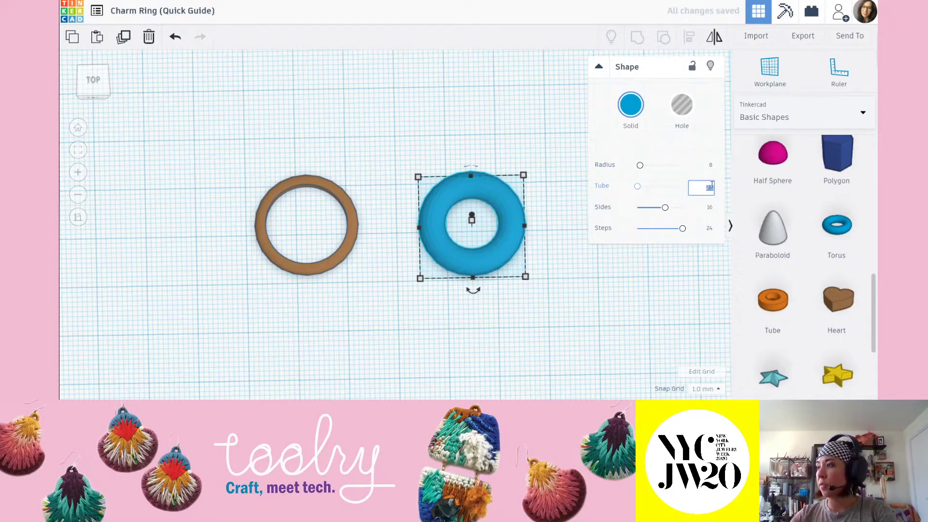
click(532, 216)
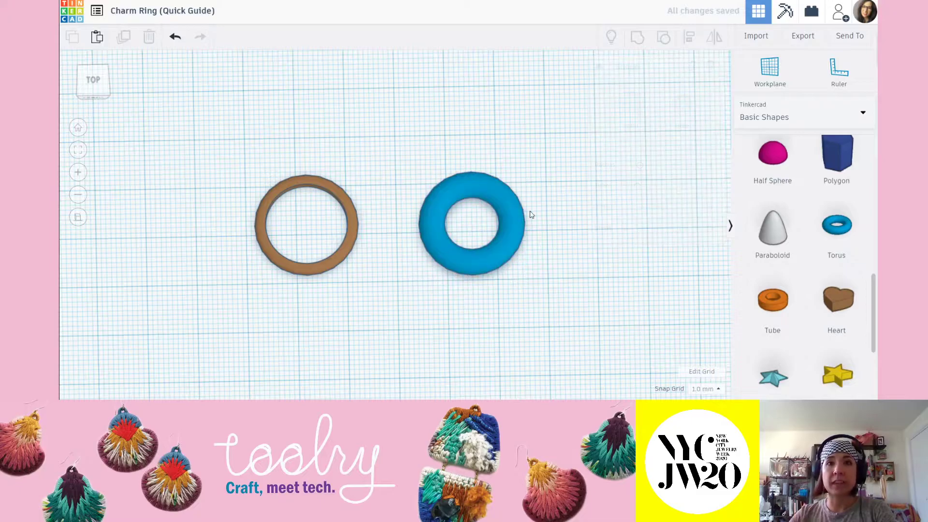
- Resize the torus to 6.5 mm in both length and width
click(516, 213)
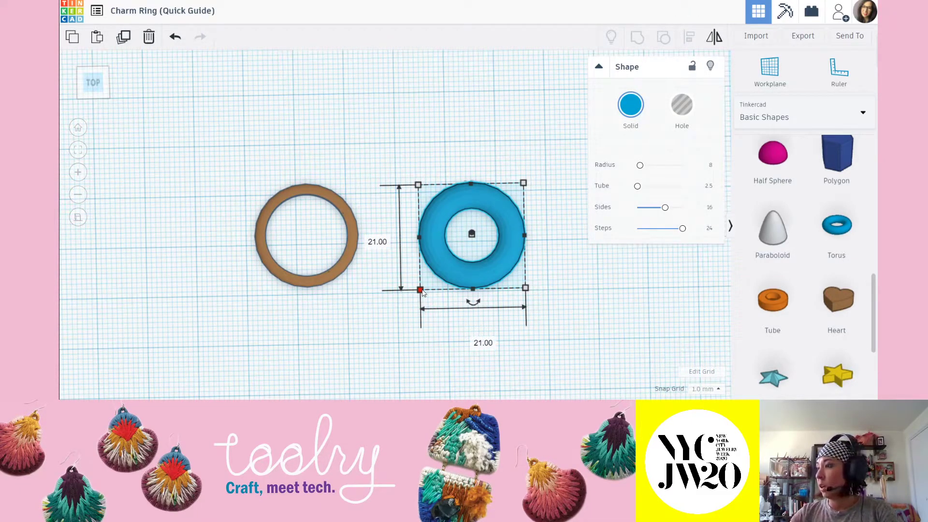
click(371, 238)
text(6.5)
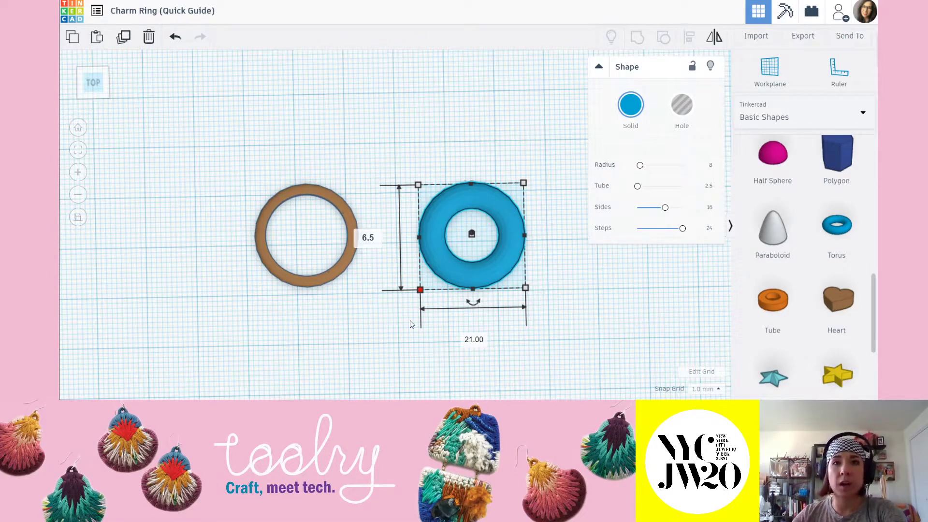
click(468, 339)
text(6.)
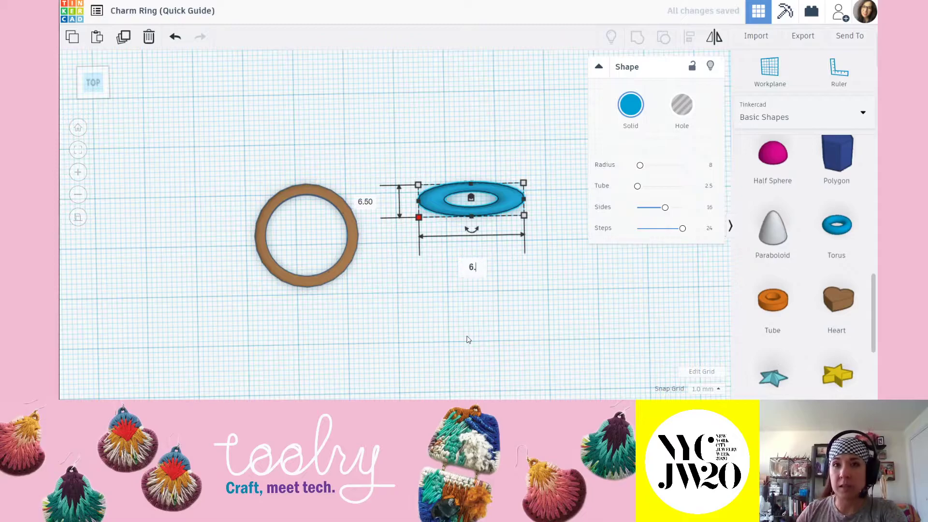
text(5)
key(Return)
click(523, 321)
- Set the height of the small torus to 2 mm
right_drag(524, 321, 521, 187)
scroll(513, 157, up, 3)
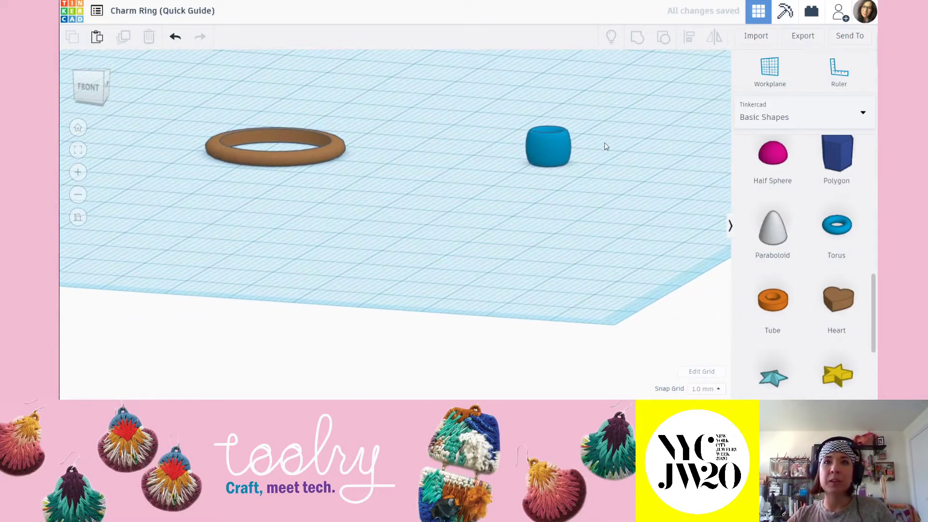
right_drag(606, 147, 502, 223)
scroll(504, 222, up, 2)
click(524, 219)
click(582, 225)
text(2)
key(Return)
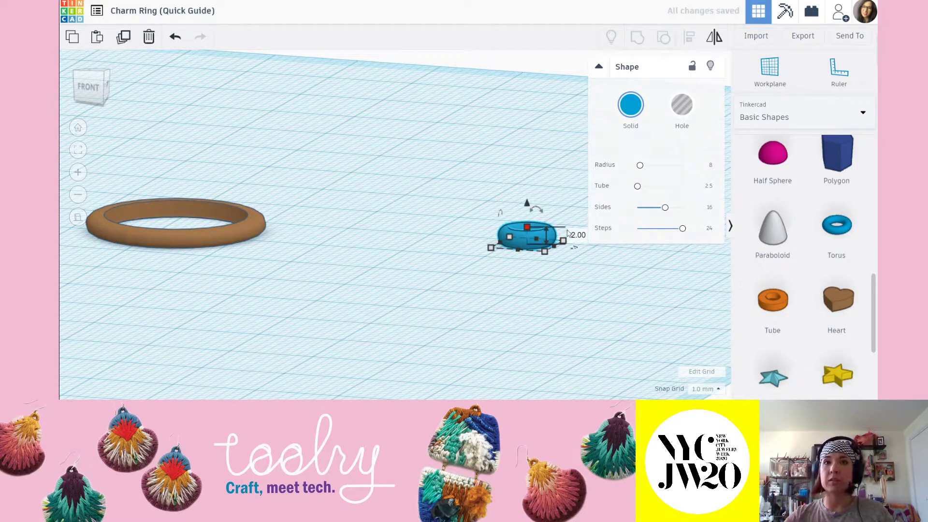
click(551, 175)
- Check the length, width and height of the small torus
right_drag(550, 176, 453, 318)
click(482, 226)
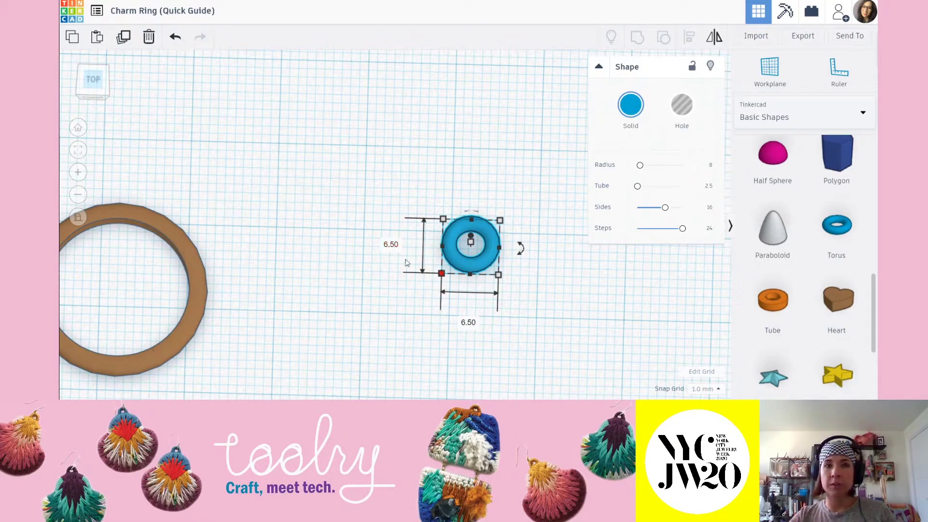
right_drag(543, 324, 510, 175)
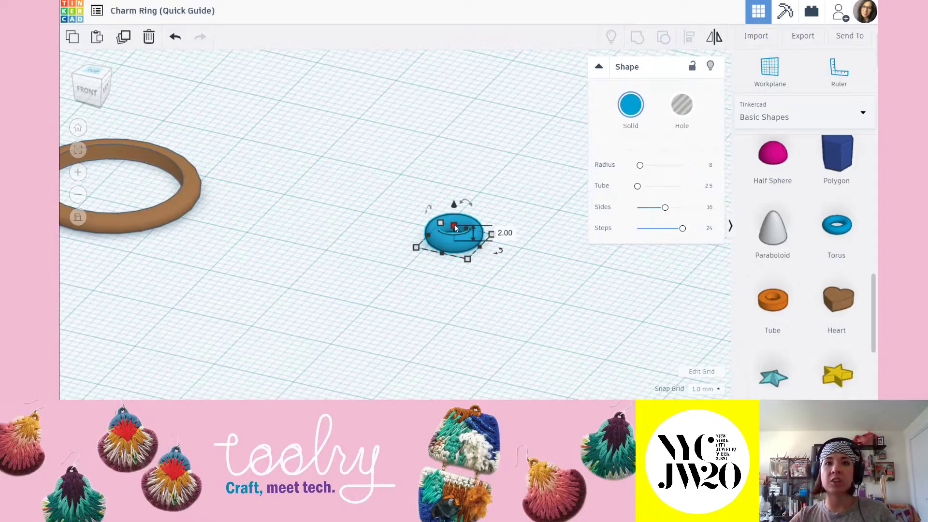
click(514, 167)
right_drag(401, 145, 482, 265)
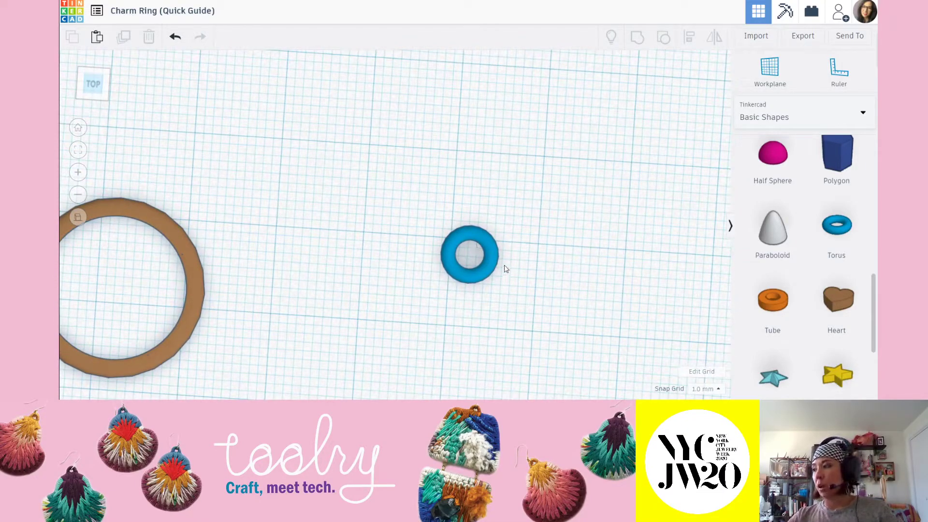
- Rotate the ring band by 90° so that it stands upright on its edge
scroll(504, 269, down, 5)
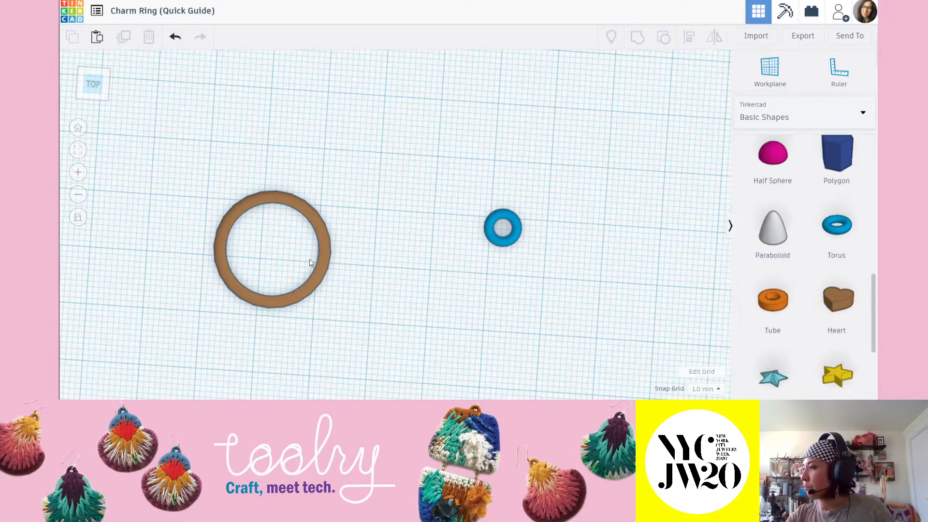
mouse_move(390, 178)
right_down()
mouse_move(418, 234)
mouse_move(374, 187)
mouse_move(460, 191)
mouse_move(404, 182)
right_up()
right_drag(448, 220, 388, 161)
click(377, 166)
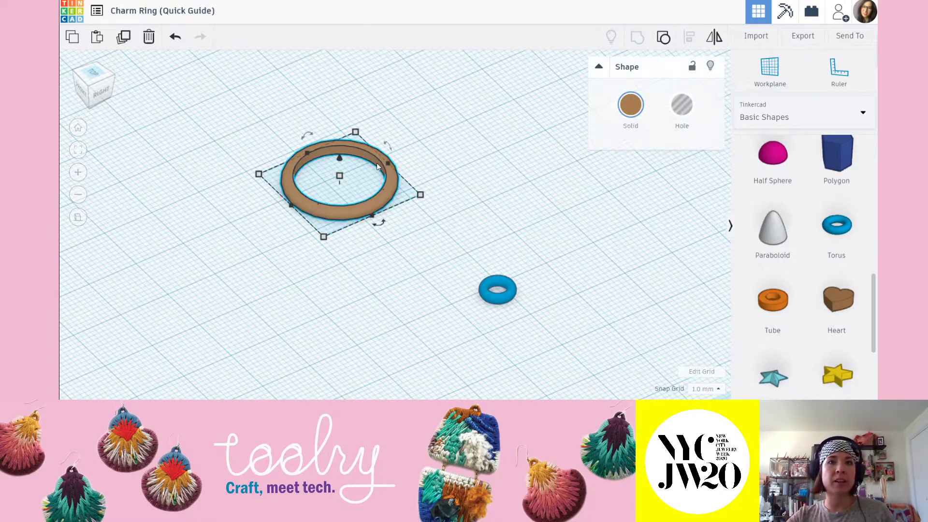
click(308, 136)
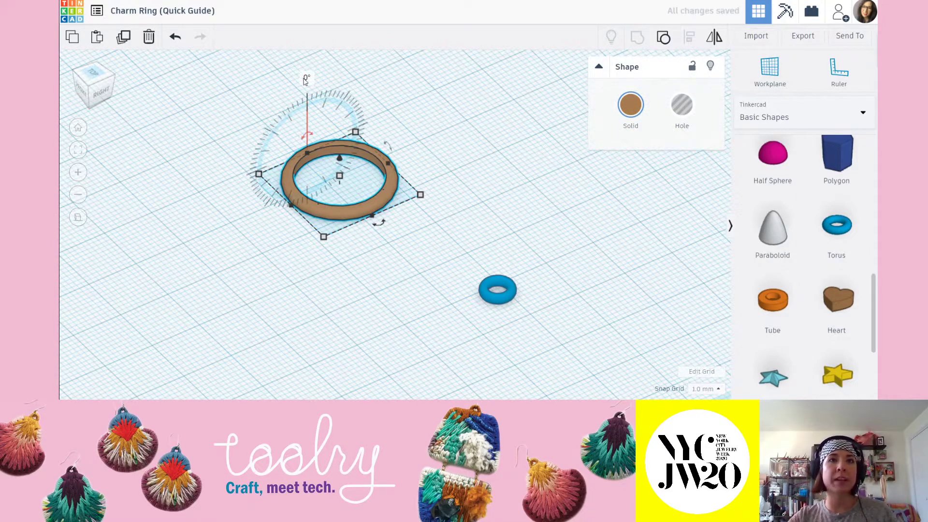
text(90)
key(Return)
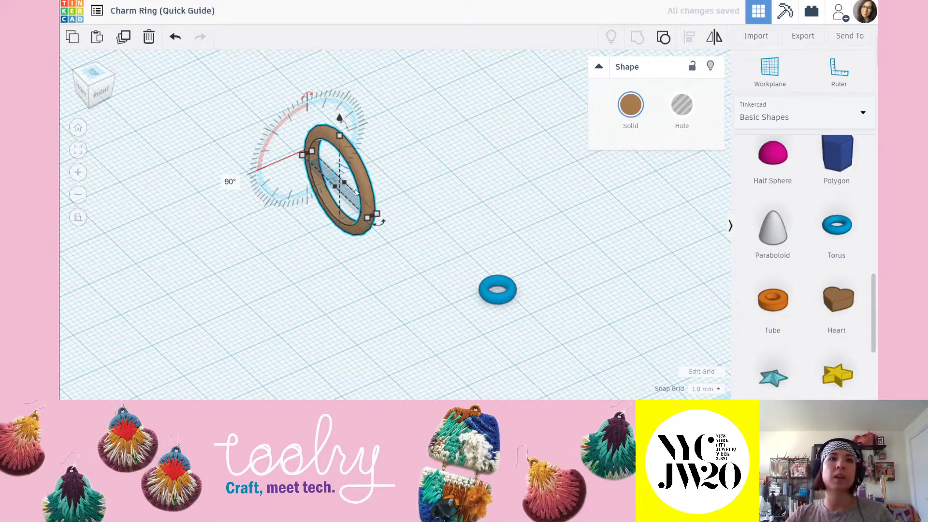
- Lower the upright ring through the workplane to an elevation of -18 mm, using a straight front view
right_drag(387, 206, 338, 160)
drag(313, 143, 325, 185)
right_drag(370, 286, 392, 271)
middle_drag(356, 259, 393, 255)
right_drag(393, 255, 344, 198)
scroll(406, 241, up, 2)
drag(334, 174, 330, 175)
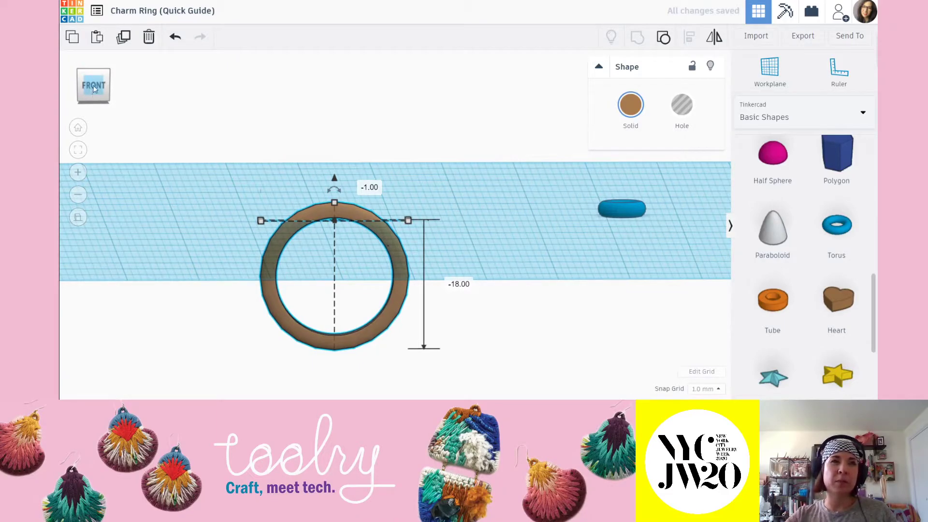
click(94, 86)
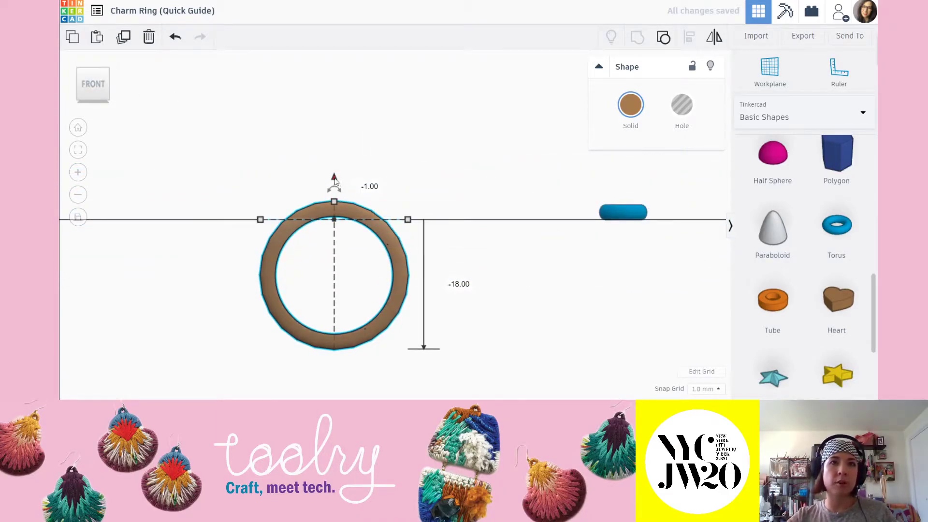
- Lower the upright ring by 1 mm and raise it back to an elevation of -18 mm
drag(335, 179, 340, 187)
click(419, 165)
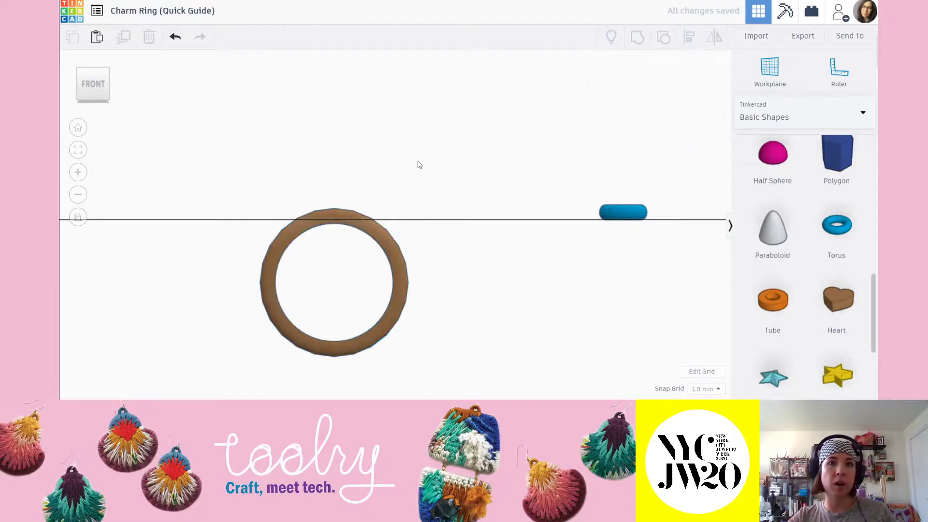
click(331, 214)
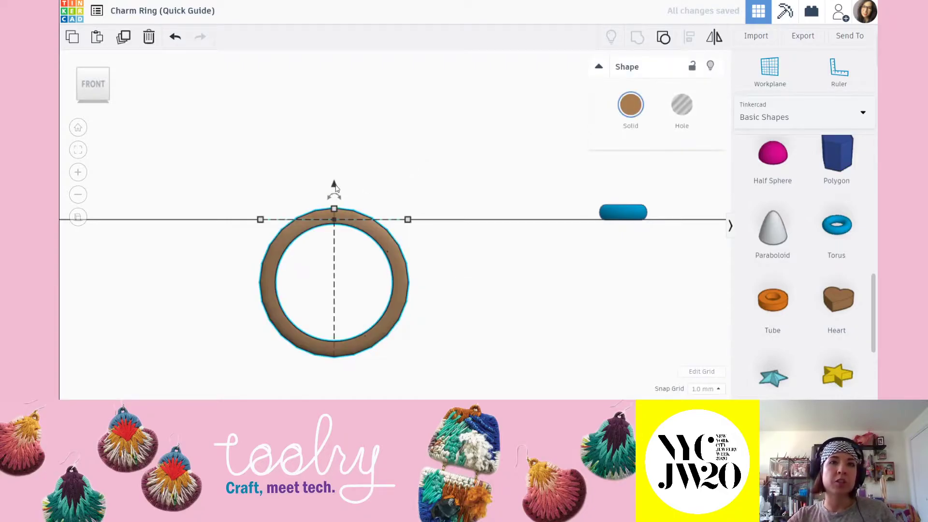
drag(335, 188, 334, 182)
click(324, 226)
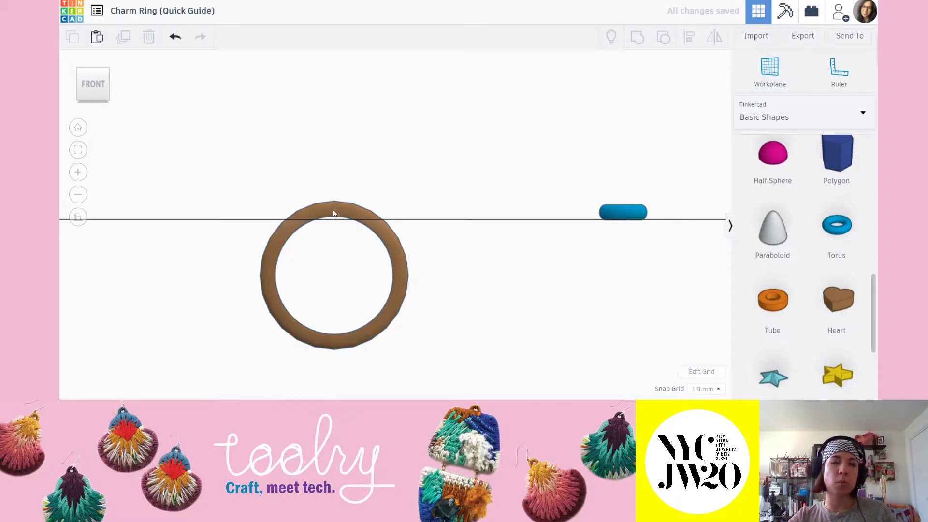
- Compare the perspective and orthographic projections of the model in the front view
right_drag(444, 203, 422, 216)
click(94, 89)
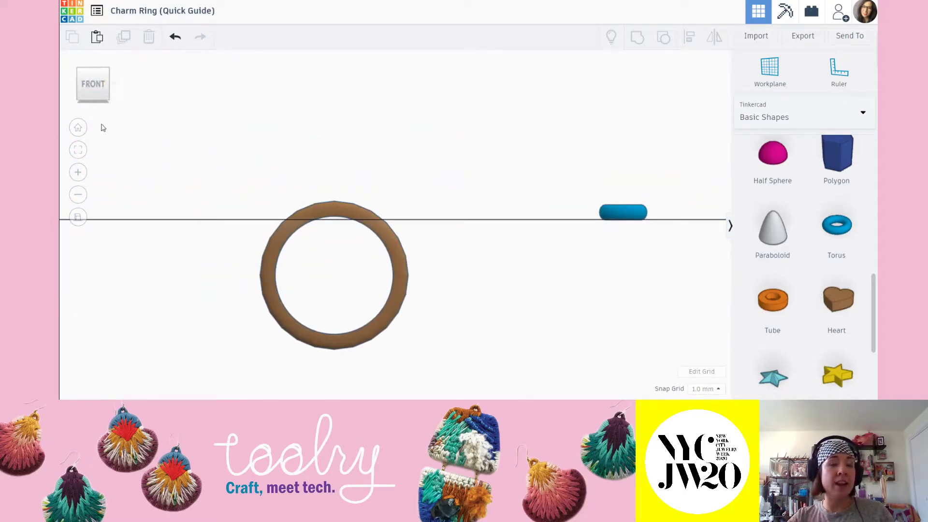
click(77, 218)
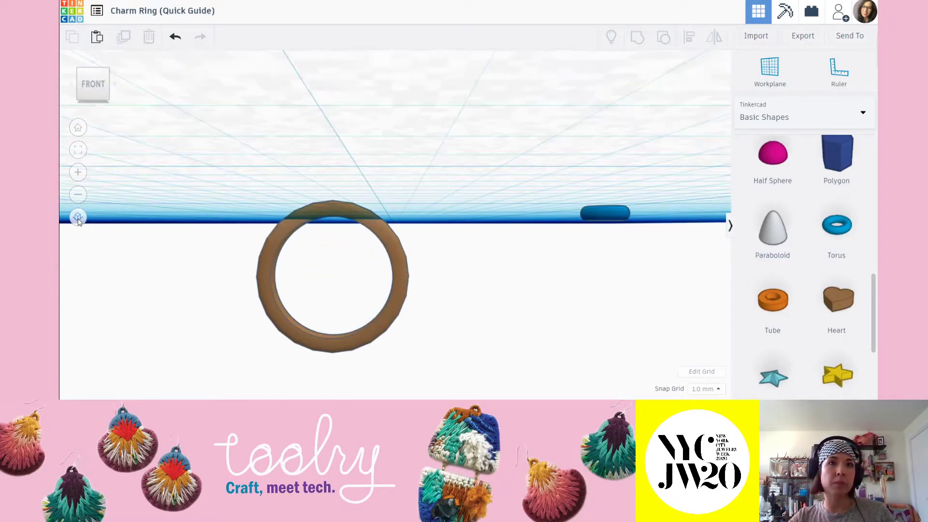
click(78, 218)
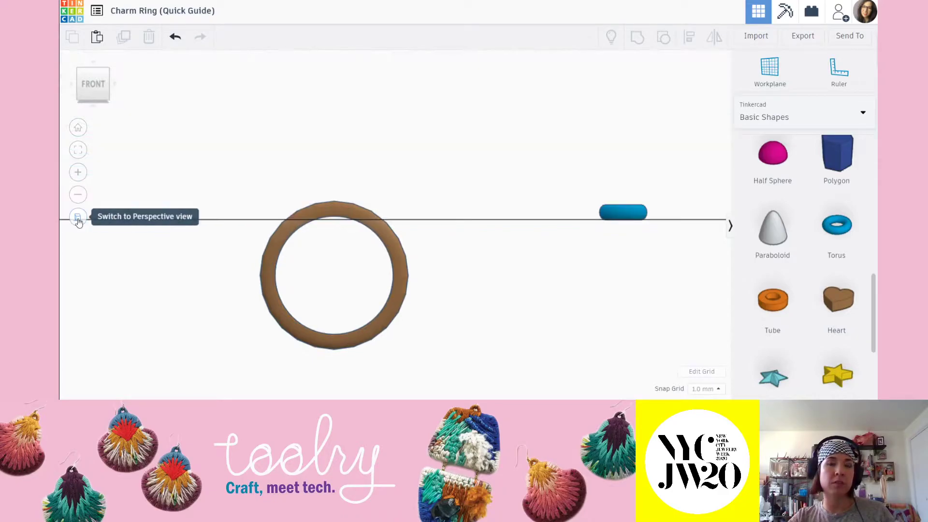
- Align the upright ring band and the small torus on their centres in both horizontal directions
right_drag(464, 211, 425, 247)
scroll(478, 224, down, 2)
right_drag(344, 226, 564, 221)
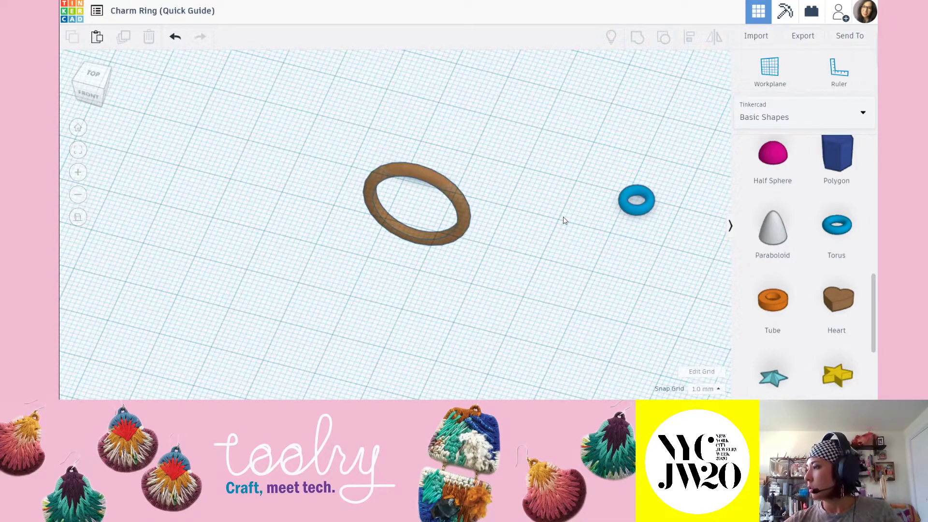
right_drag(615, 152, 314, 123)
drag(289, 110, 629, 286)
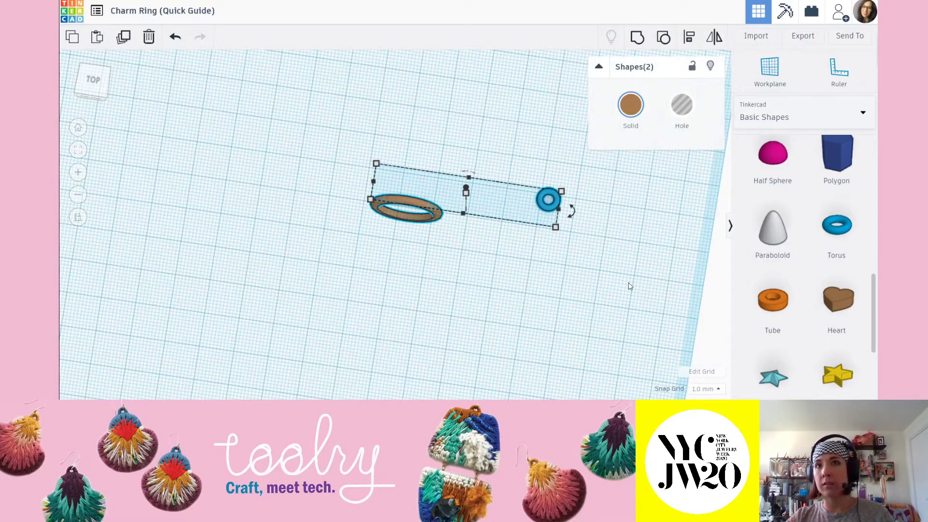
click(691, 40)
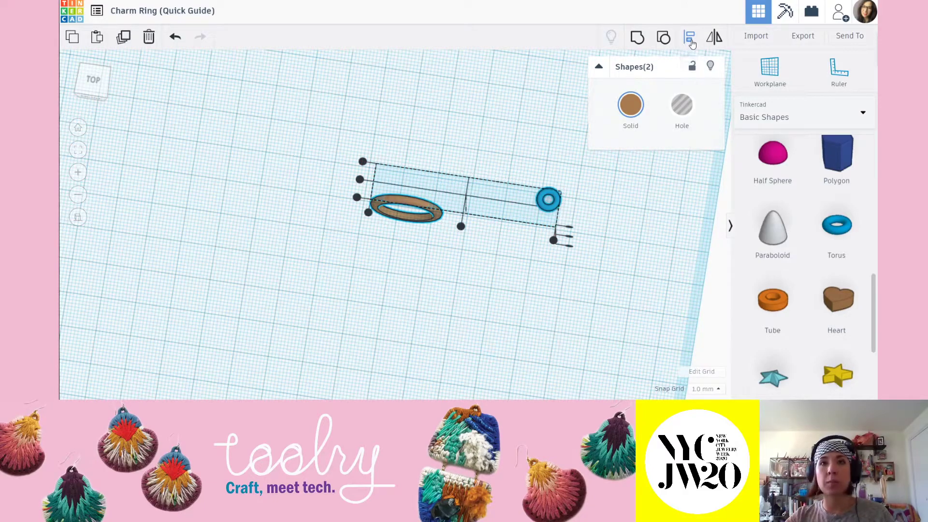
click(461, 227)
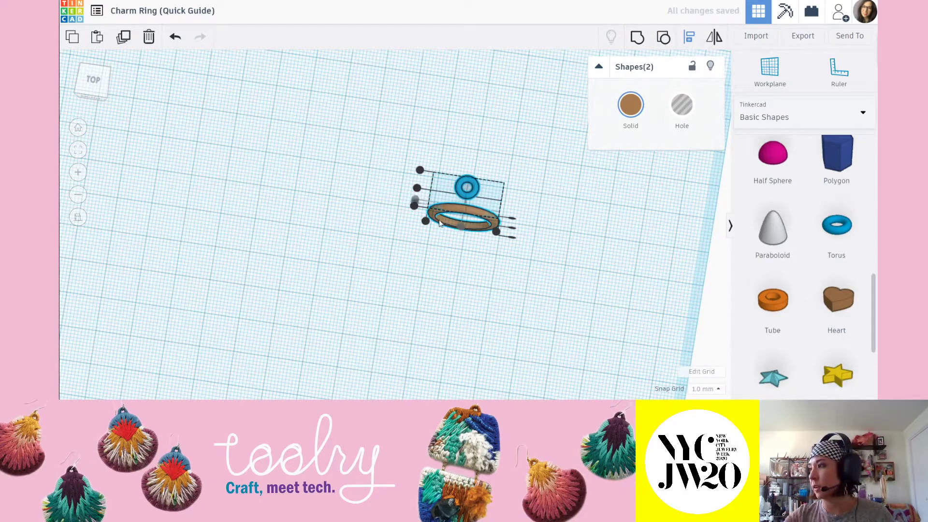
click(417, 188)
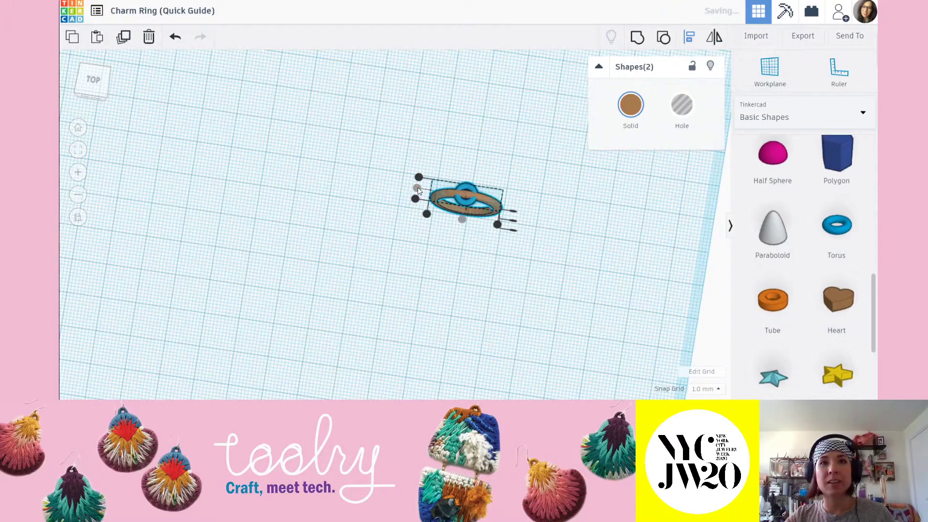
- Check the alignment of the ring band and small torus, finishing in a straight top view
right_drag(479, 261, 486, 300)
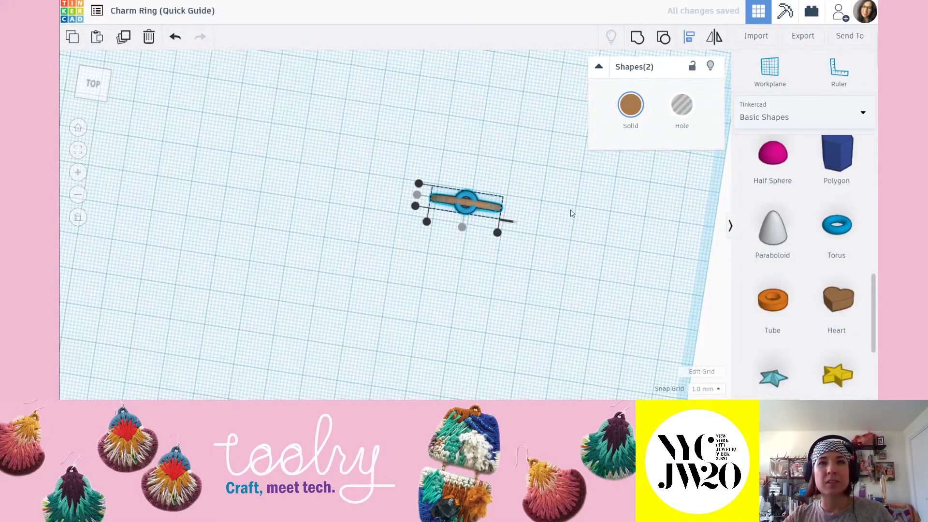
middle_drag(572, 214, 545, 220)
right_drag(555, 255, 590, 296)
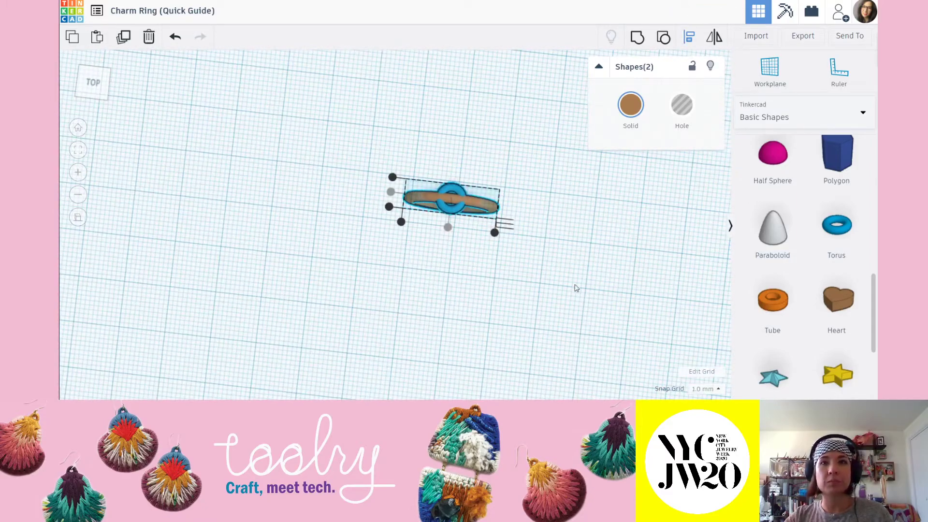
click(579, 264)
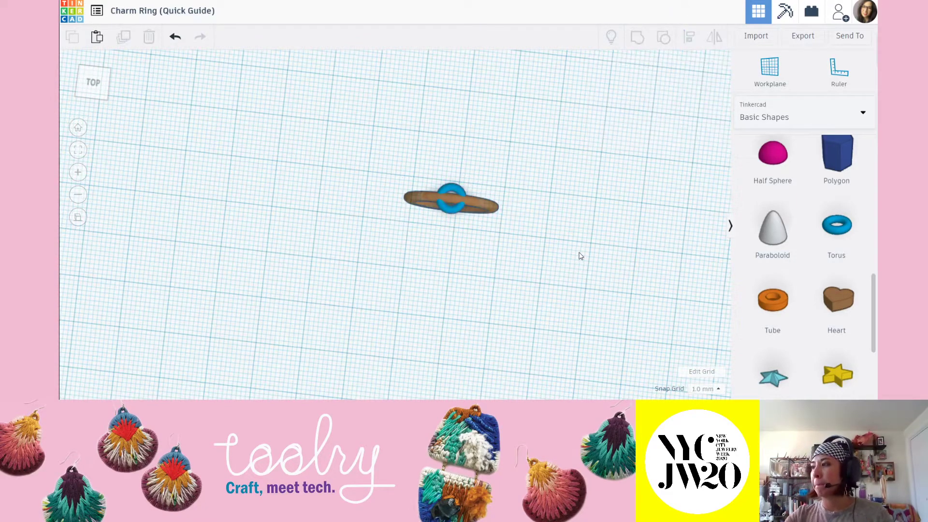
click(101, 84)
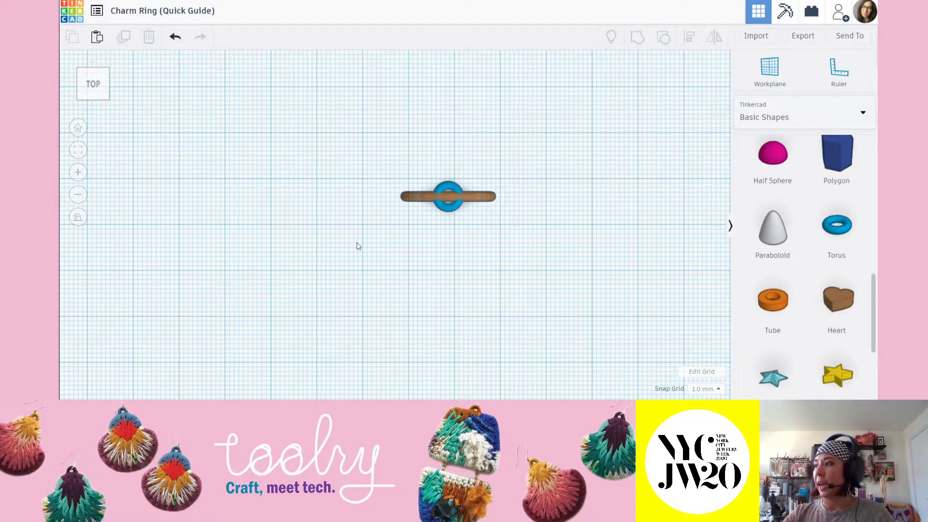
- Set the snap grid to 0.25 mm and back to 1.0 mm
click(705, 388)
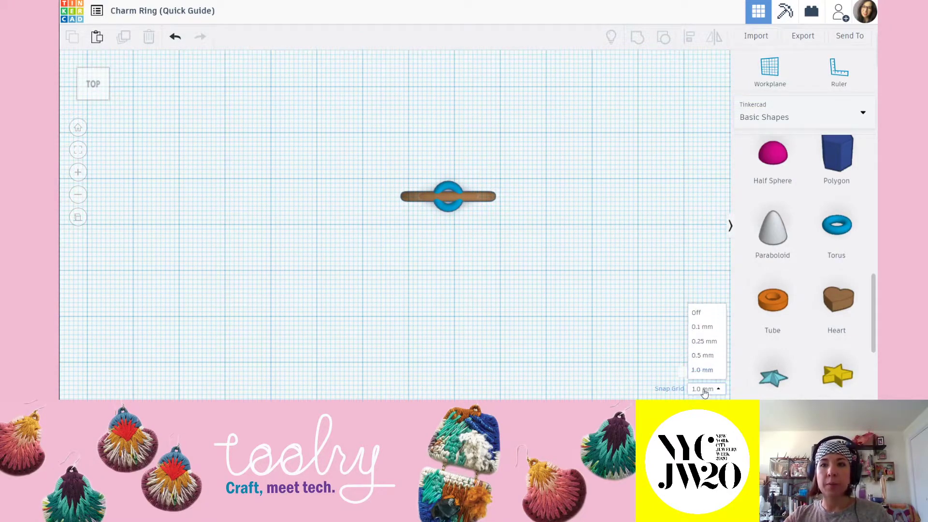
click(704, 309)
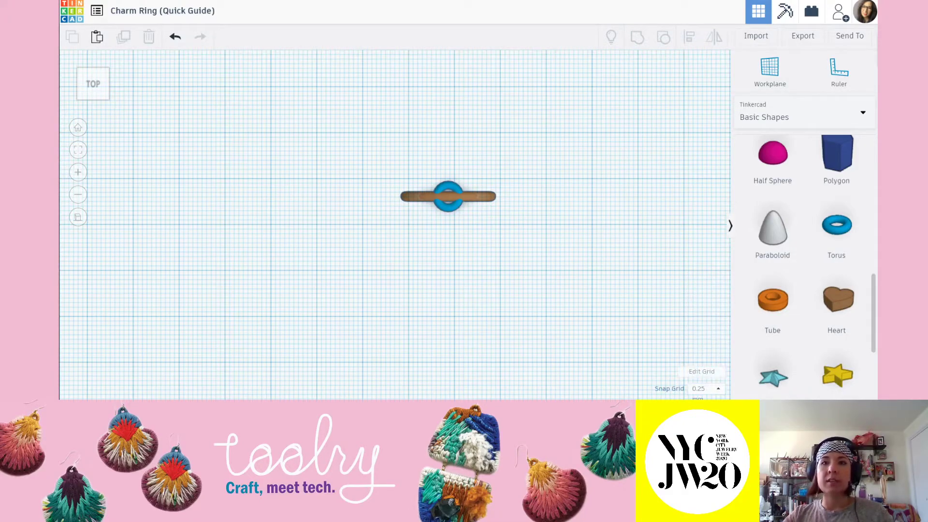
scroll(497, 234, up, 5)
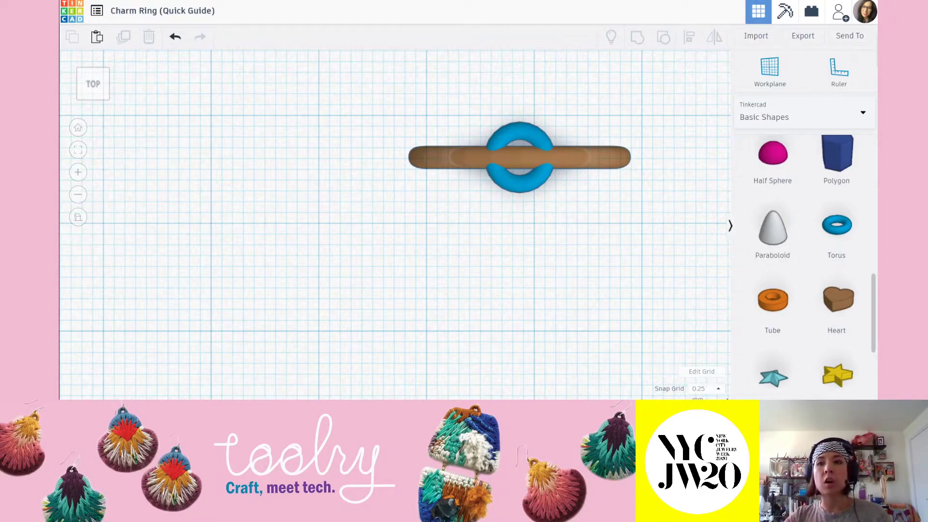
click(719, 390)
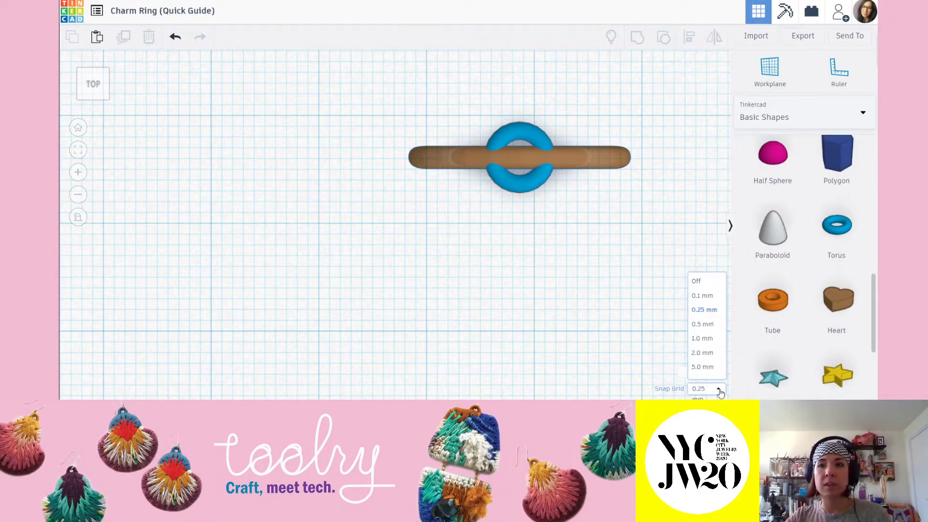
click(713, 339)
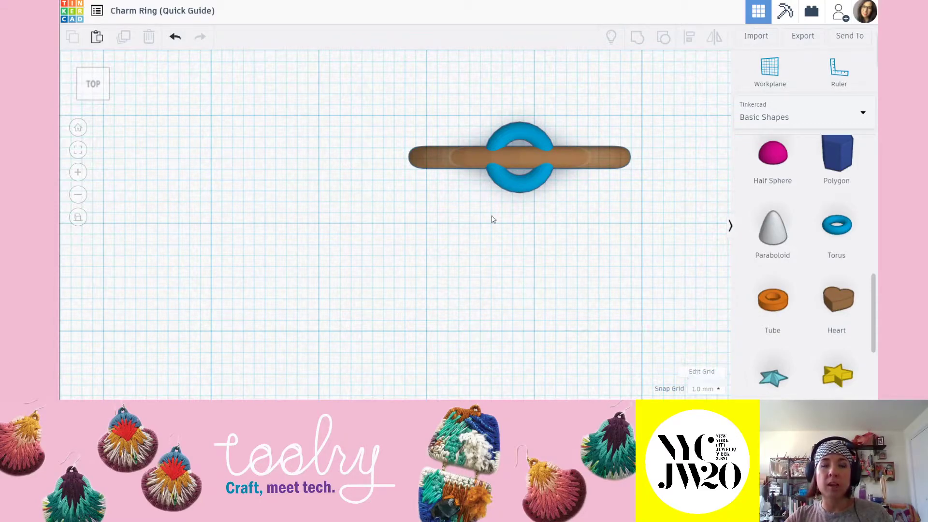
- Try moving the small torus out from under the ring band in 1 mm increments and back
click(520, 129)
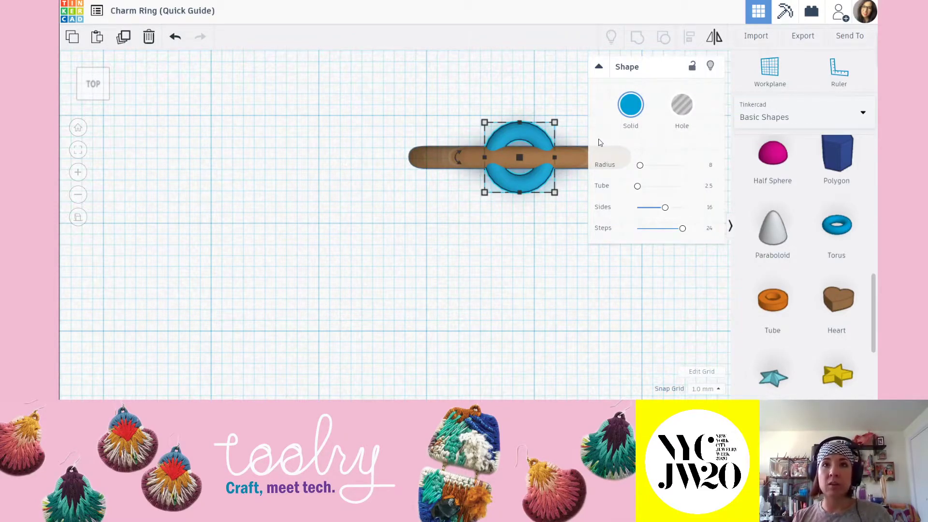
key(Down)
key(Down)
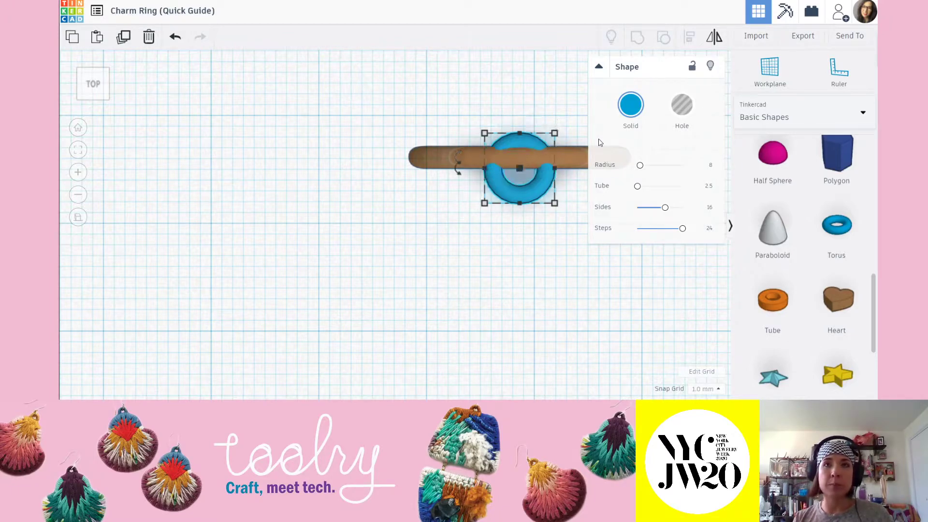
key(Up)
key(Up)
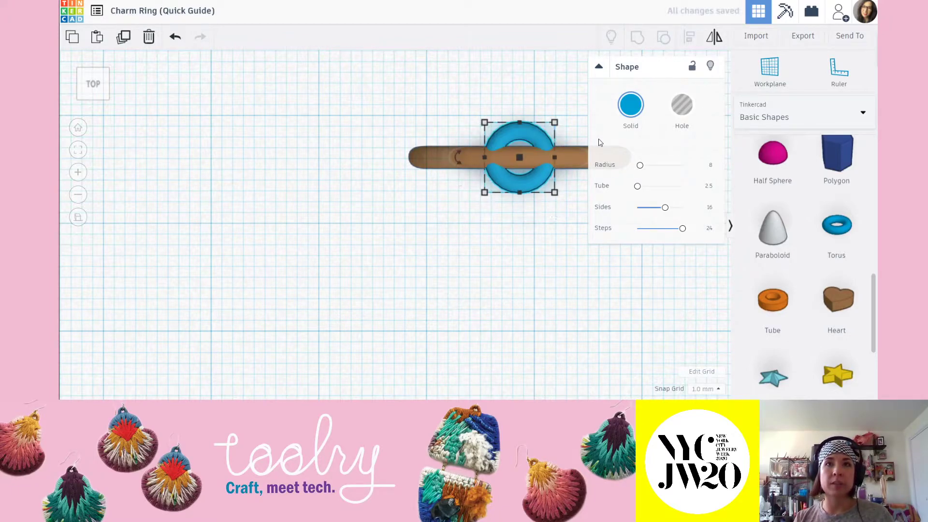
- Set the snap grid to 0.25 mm and move the small torus 2.5 mm toward the front of the ring band
middle_drag(516, 184, 367, 242)
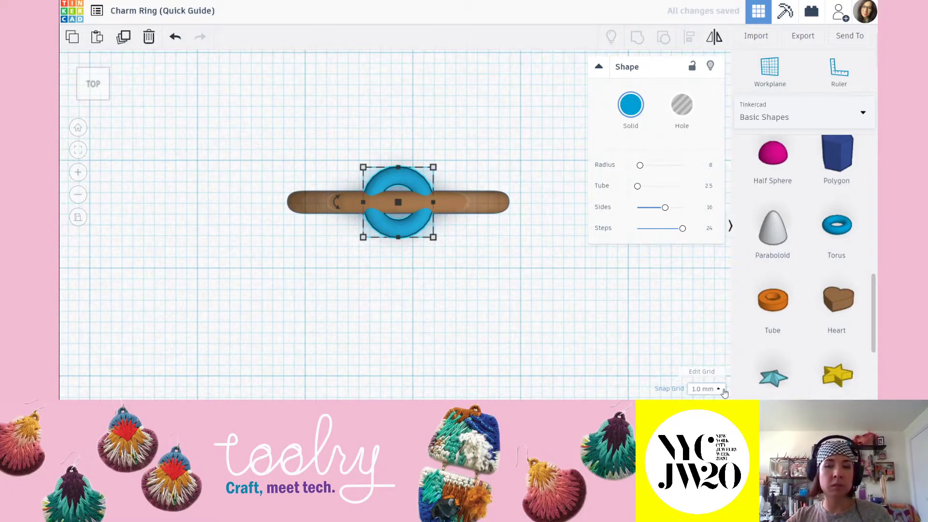
click(723, 391)
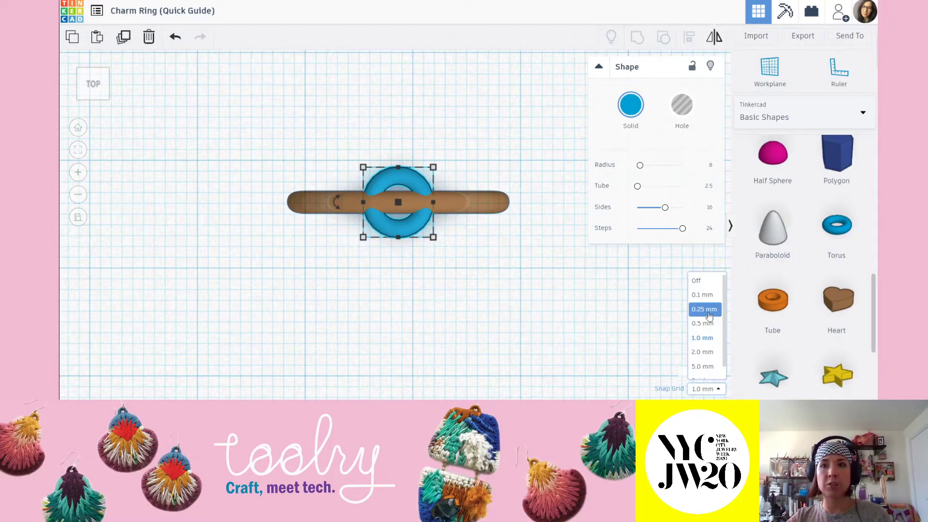
click(708, 314)
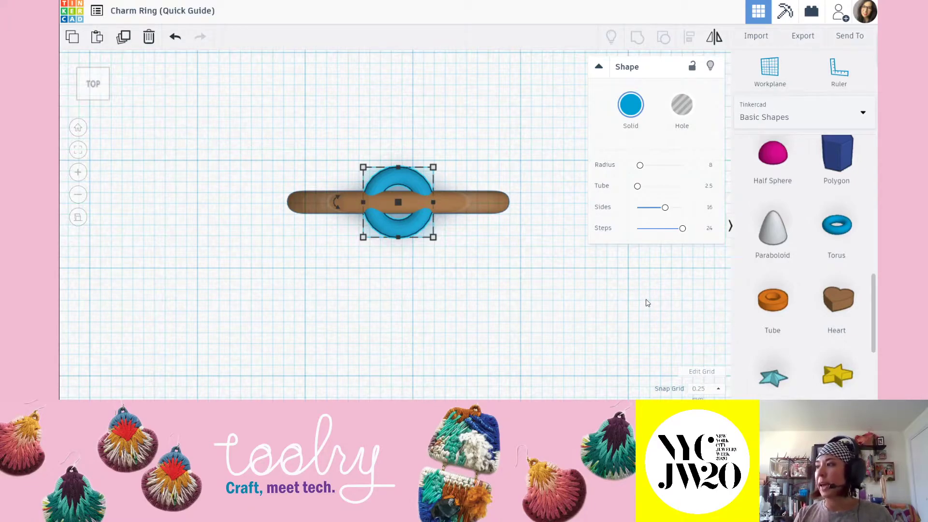
key(Down)
key(Down)
key(Down)
key(Down)
key(Down)
key(Down)
key(Down)
key(Down)
key(Down)
key(Down)
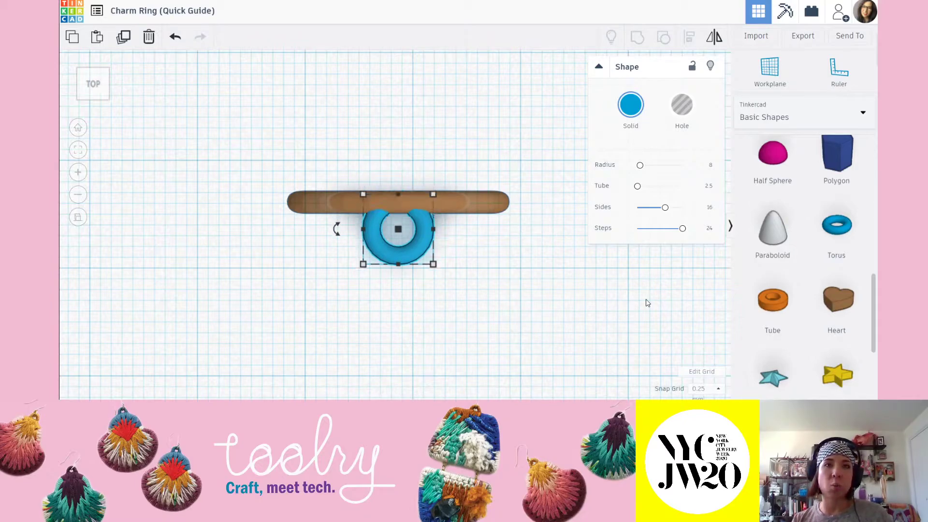
scroll(424, 210, up, 3)
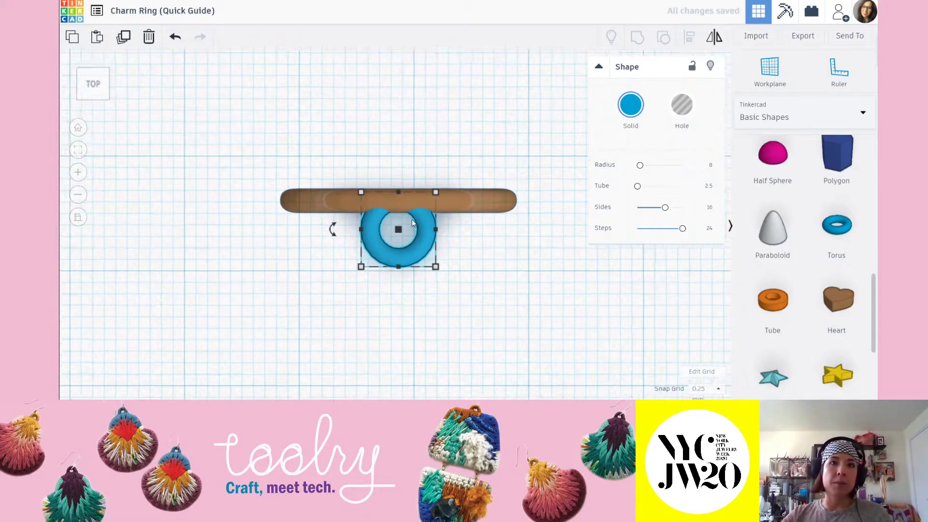
click(504, 269)
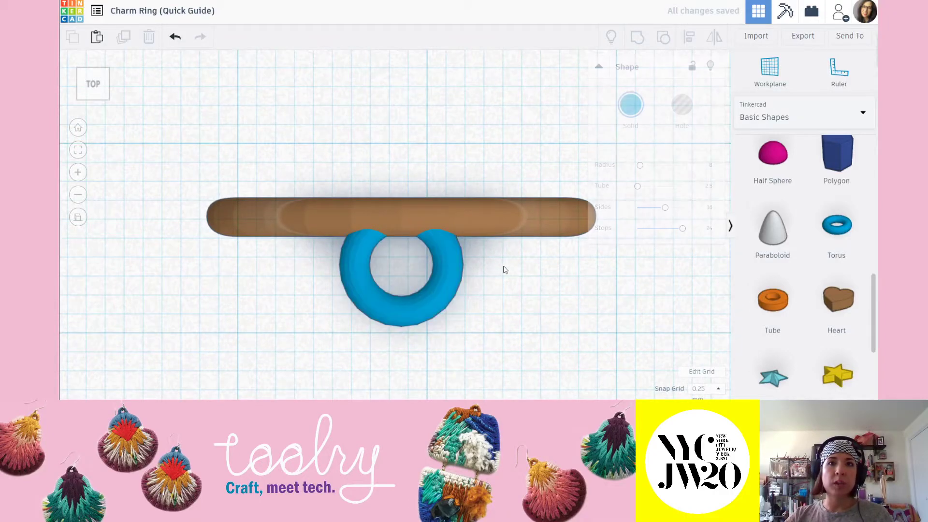
- Fine-tune the small torus 0.25 mm further forward so that its hole clears the ring band while the rim still overlaps it
click(446, 274)
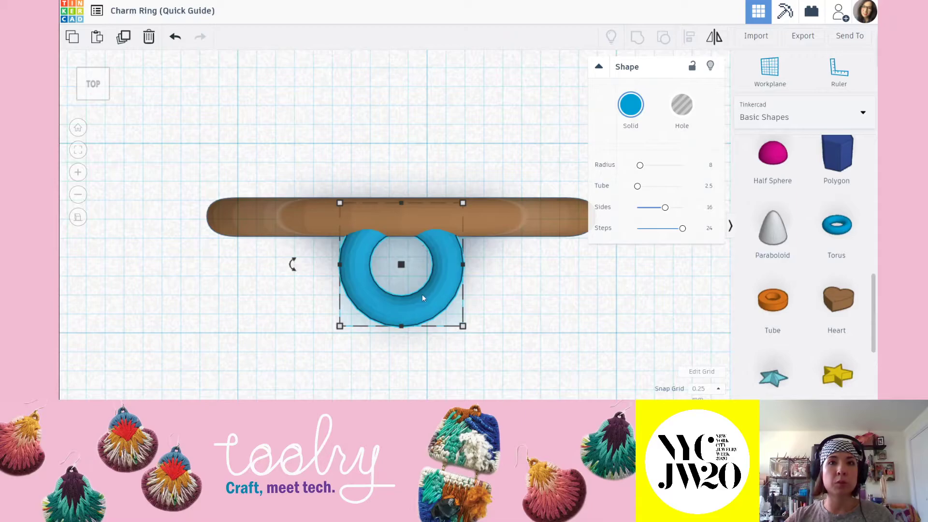
key(Down)
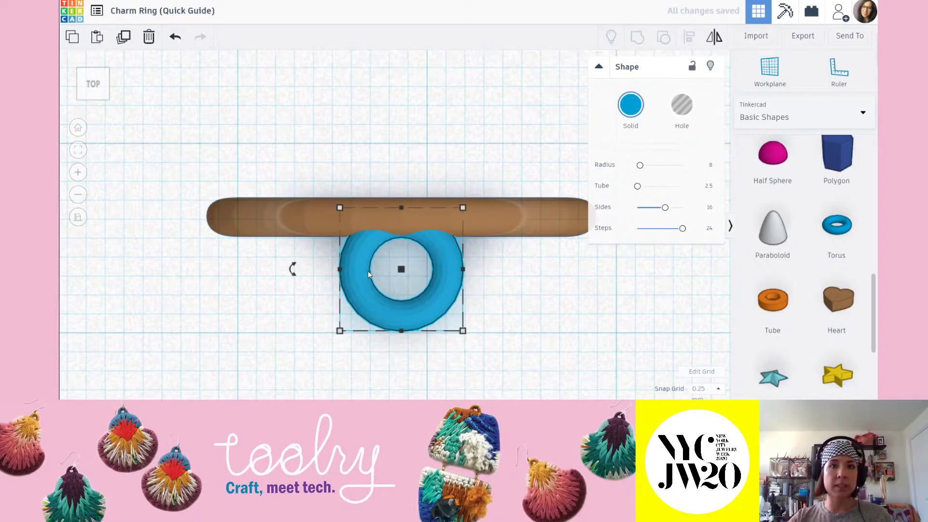
key(Up)
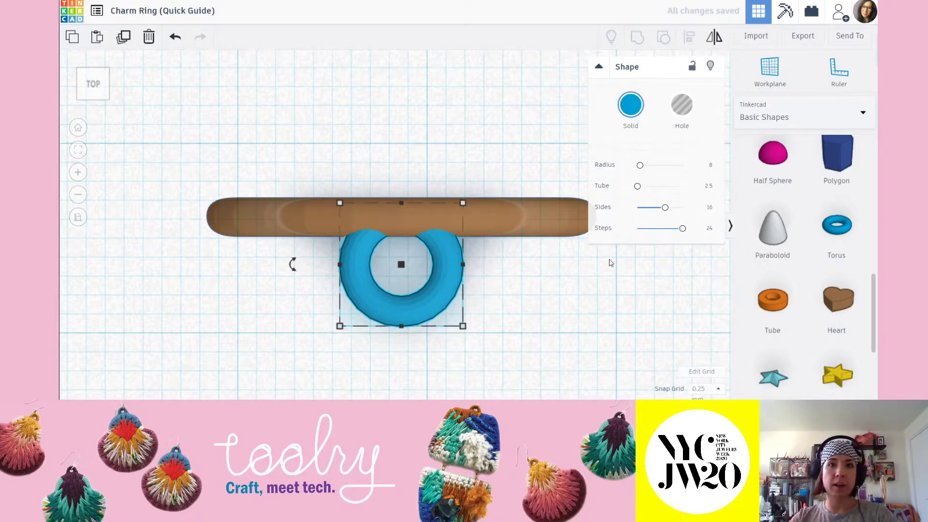
key(Up)
key(Down)
key(Down)
key(Down)
key(Down)
key(Down)
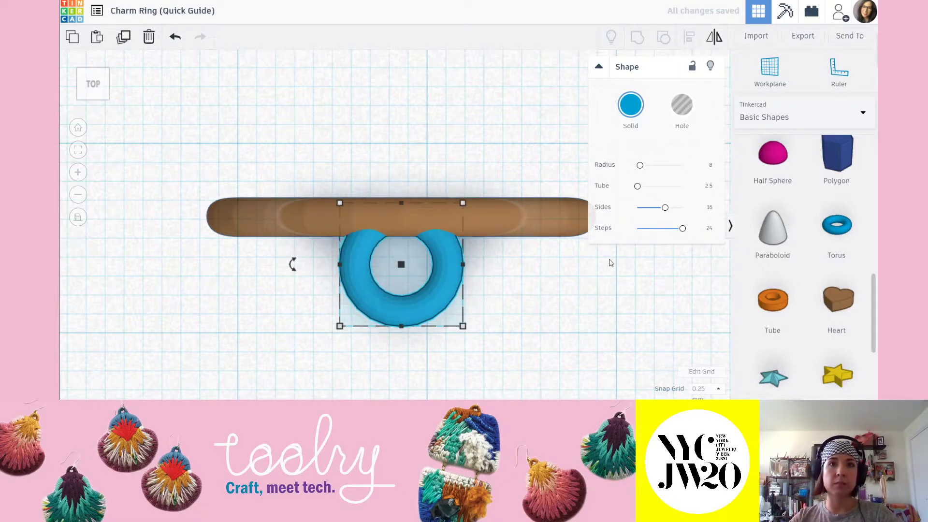
key(Up)
key(Up)
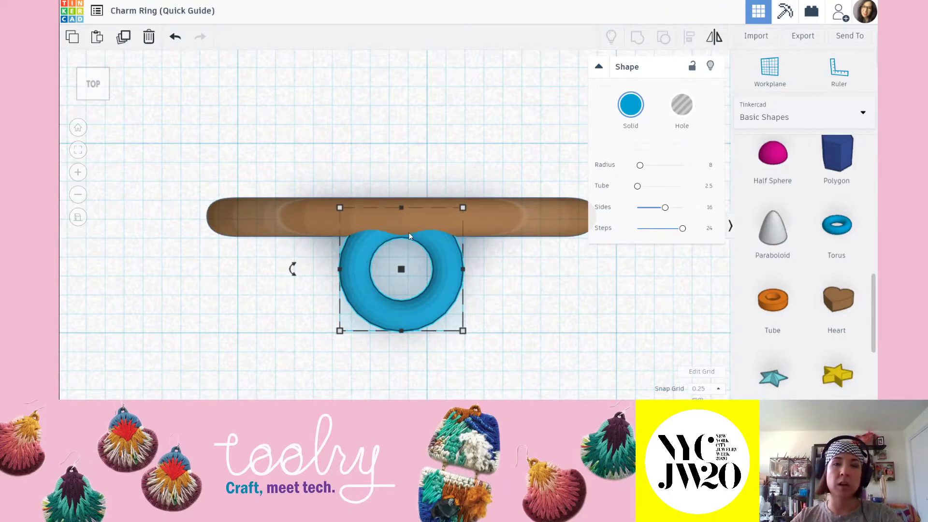
- Check from the front how the small torus sits within the thickness of the ring band
click(522, 317)
scroll(523, 318, down, 3)
right_drag(571, 295, 549, 201)
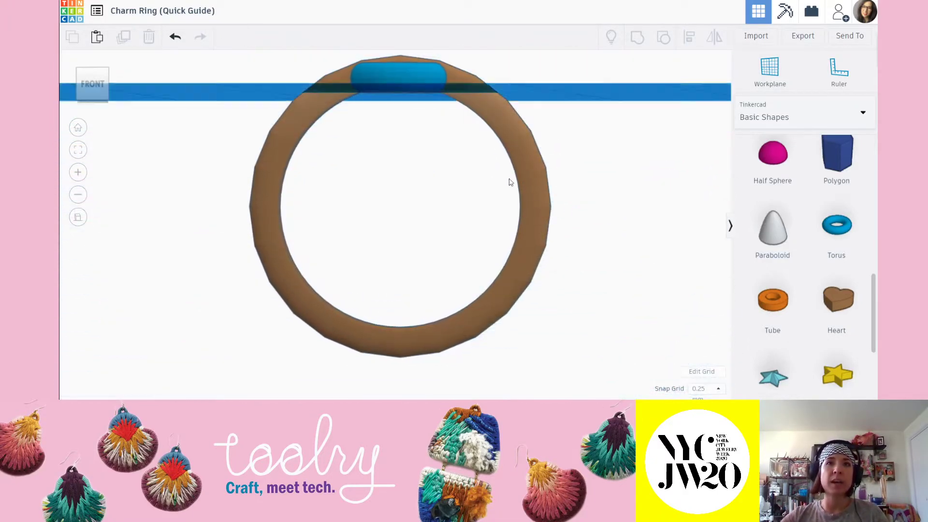
- Raise the small torus 0.5 mm so that it follows the upper inner edge of the ring band
right_drag(410, 153, 359, 145)
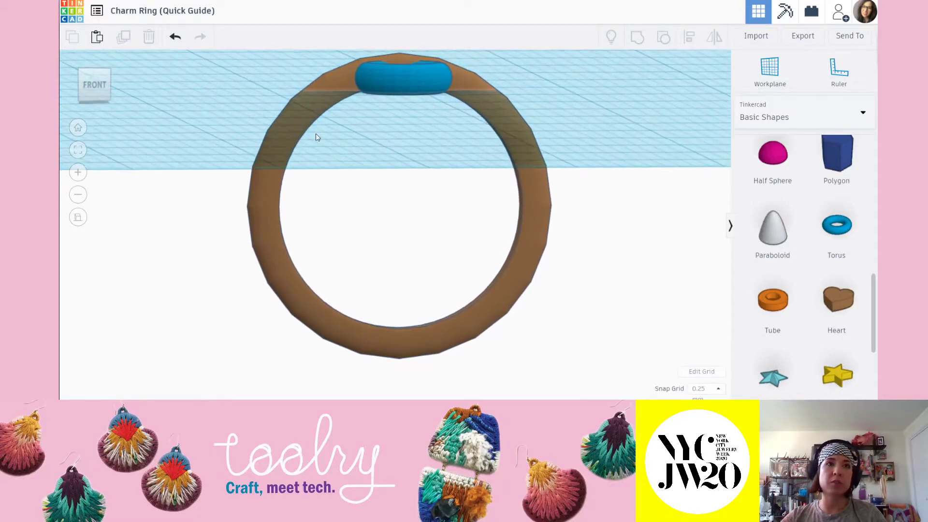
click(97, 85)
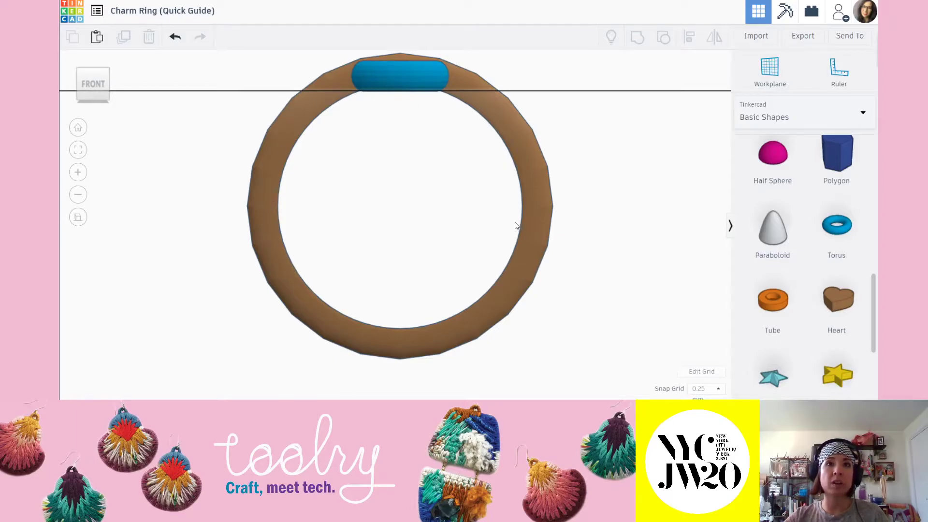
middle_drag(467, 134, 478, 198)
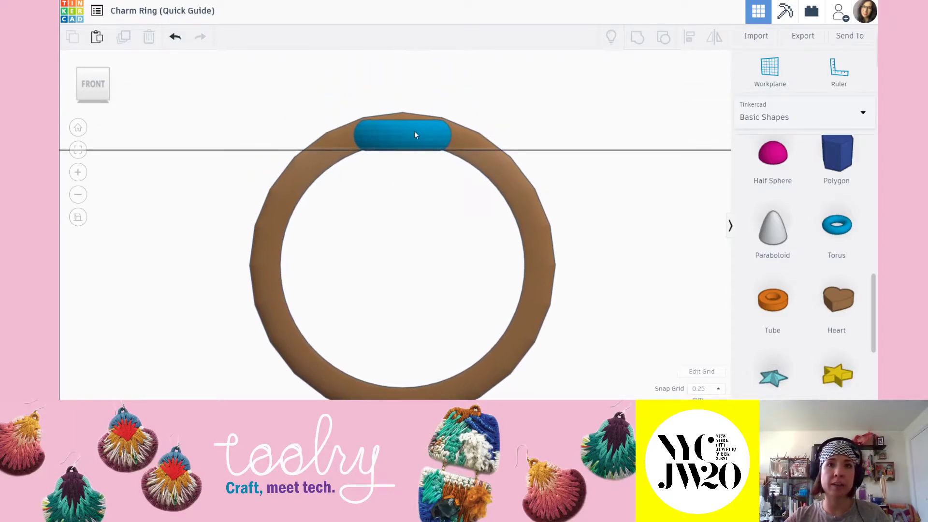
click(409, 138)
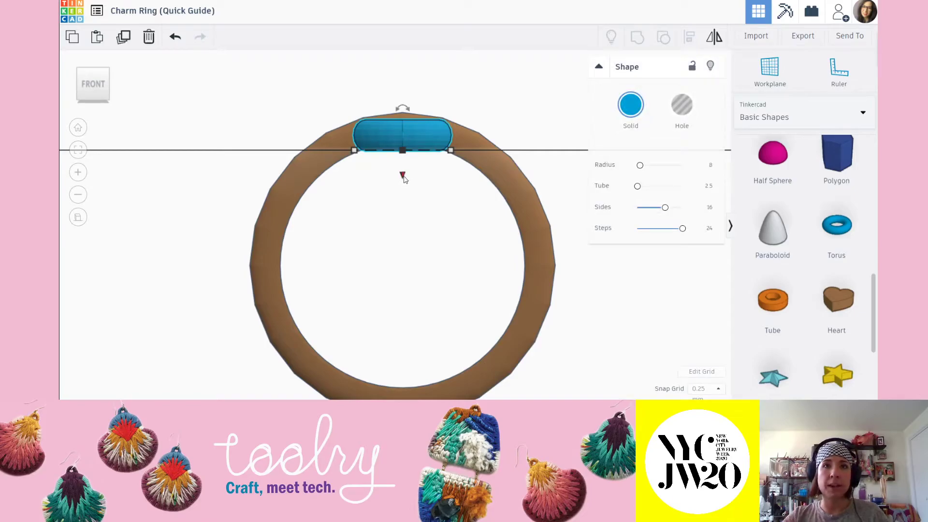
drag(403, 177, 400, 174)
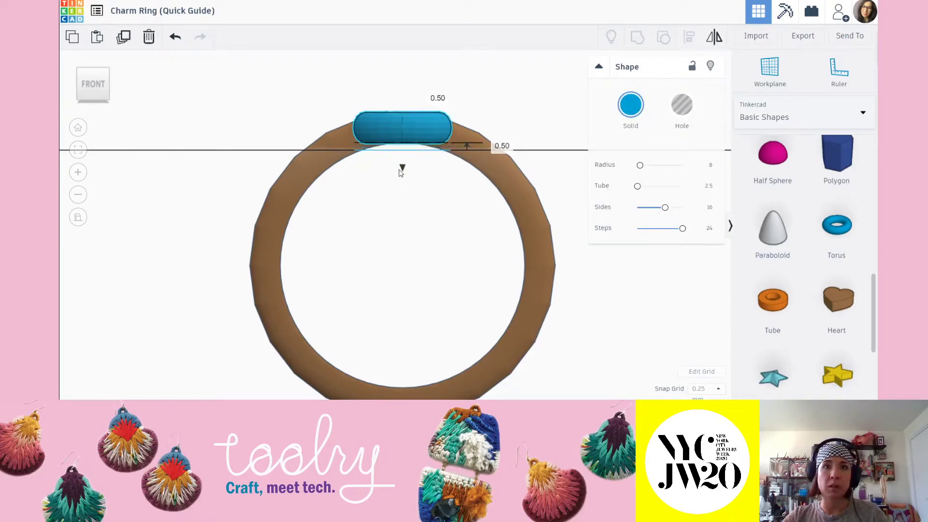
scroll(404, 155, up, 3)
click(409, 122)
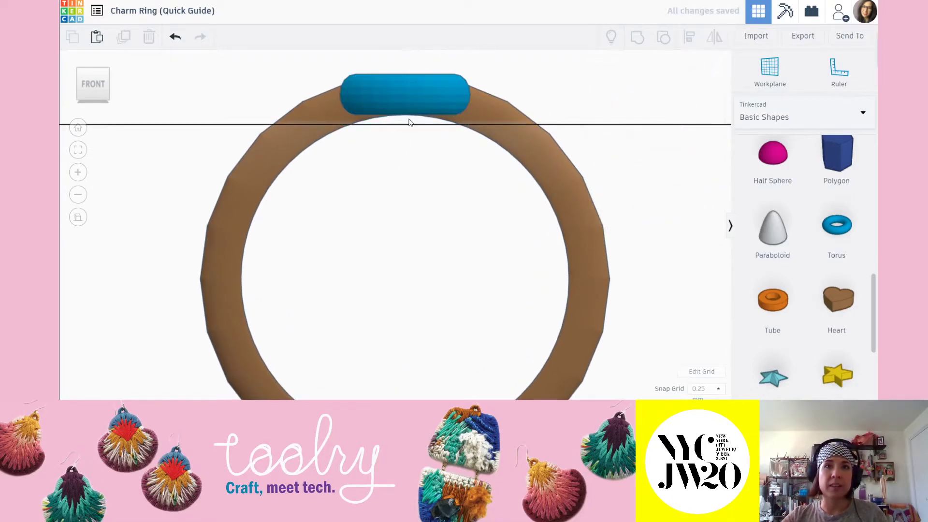
scroll(408, 122, down, 2)
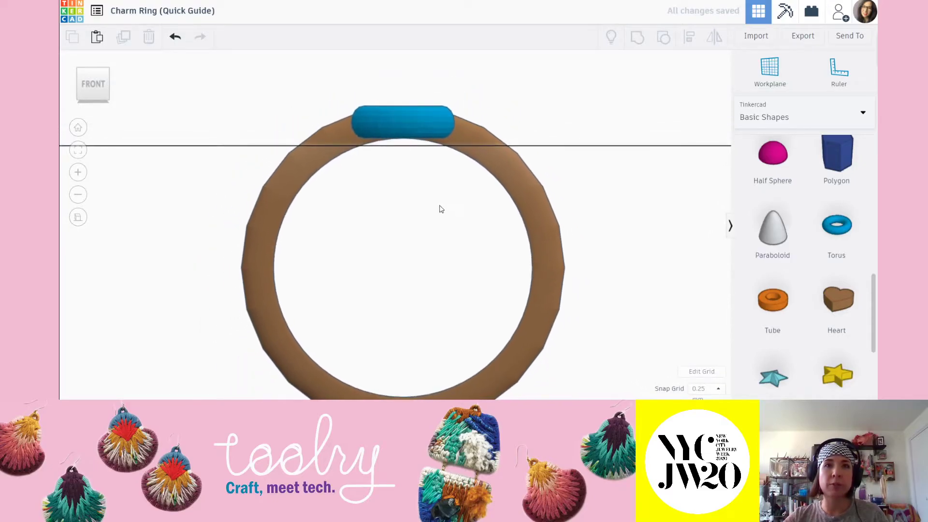
middle_drag(440, 207, 435, 176)
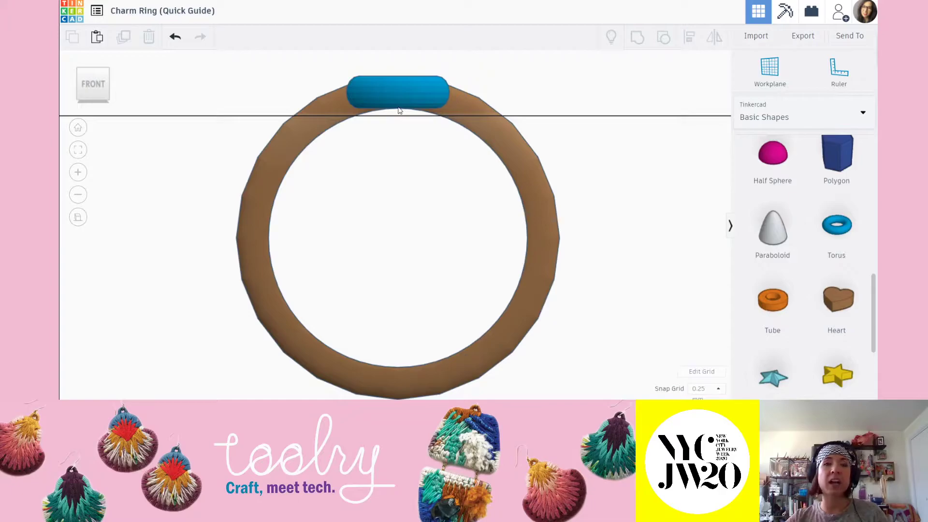
- Move the small torus 0.25 mm back into the ring band and check the overlap
right_drag(441, 103, 465, 296)
click(442, 281)
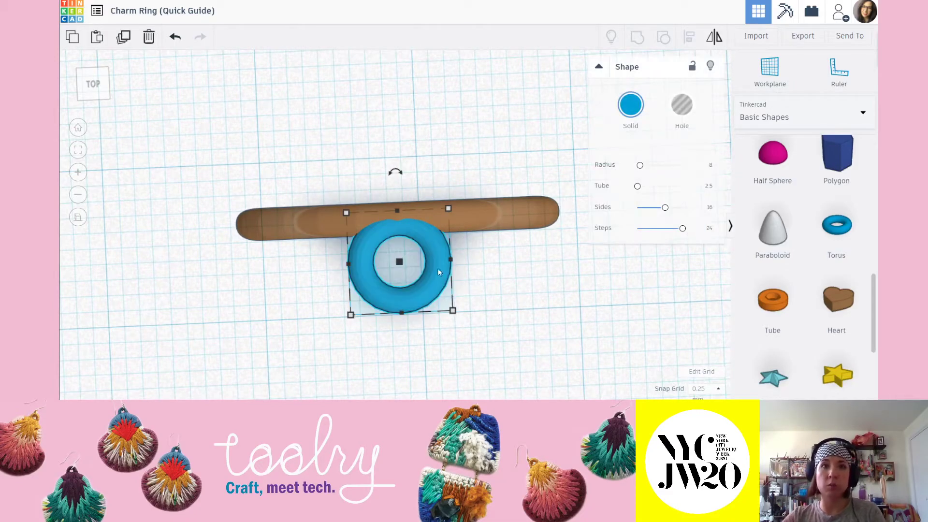
key(Up)
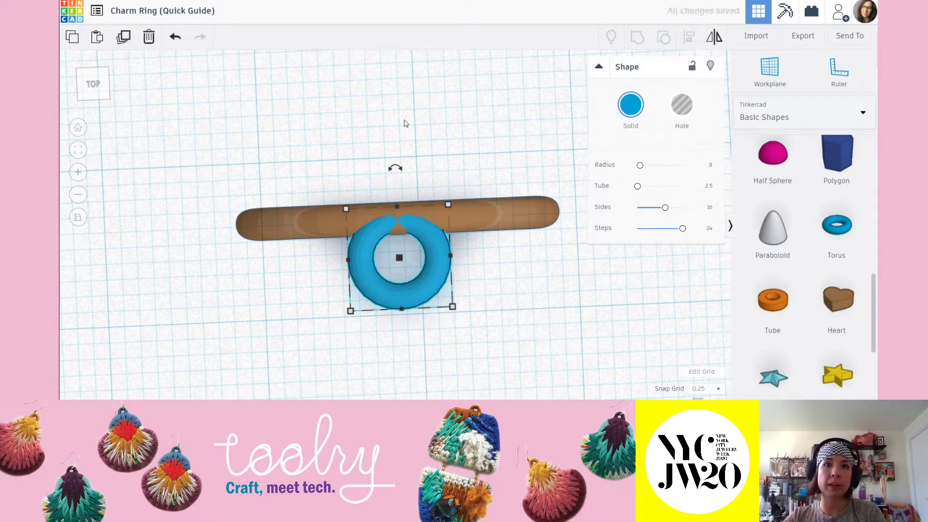
click(538, 330)
right_drag(585, 354, 413, 177)
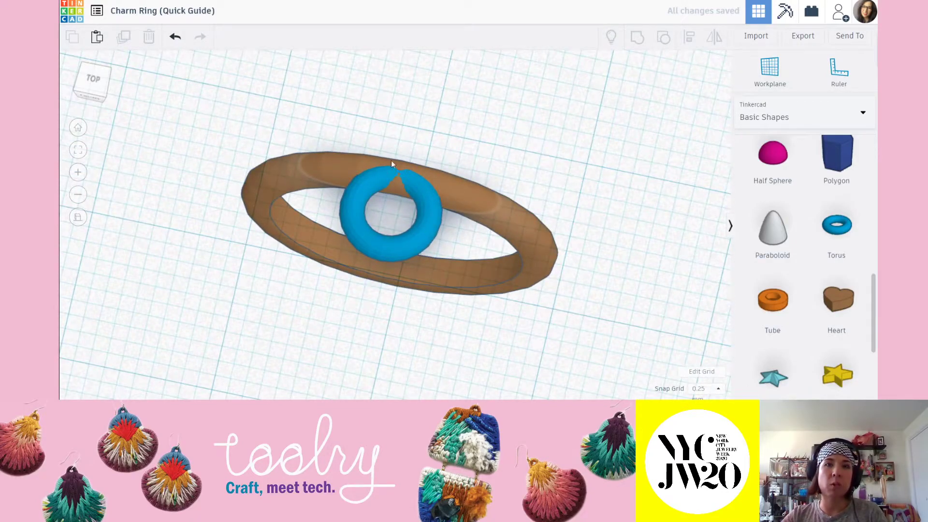
right_drag(396, 180, 408, 268)
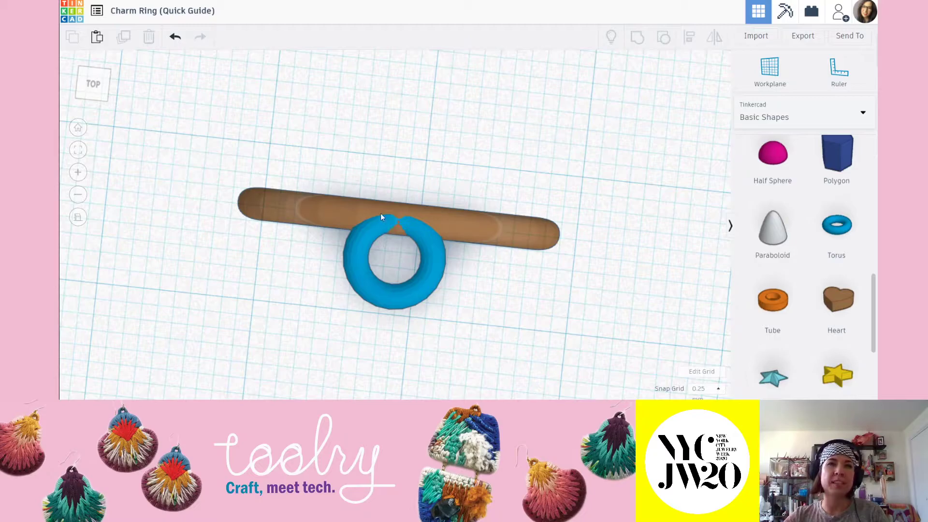
- Set the height of the small torus to 1.5 mm so that it sits within the thickness of the ring band
right_drag(474, 300, 410, 167)
click(413, 91)
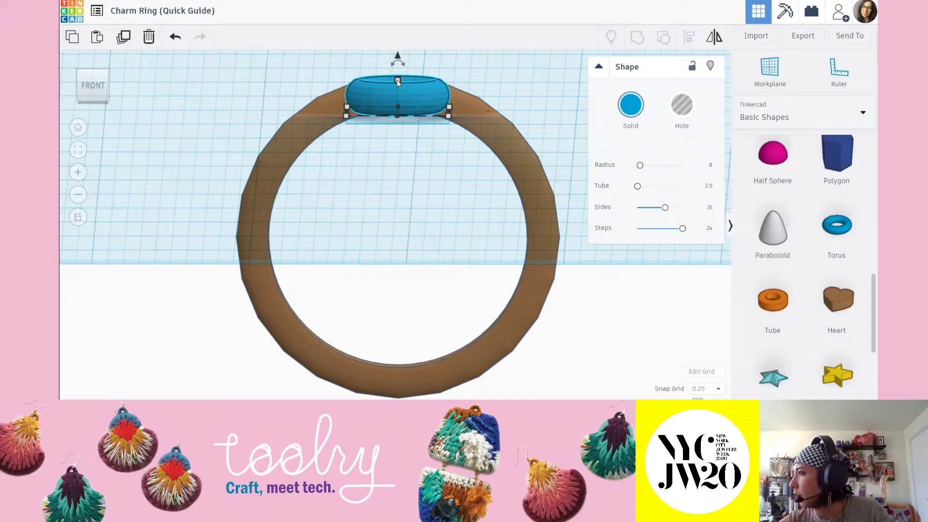
middle_drag(420, 172, 409, 257)
right_drag(409, 256, 406, 192)
mouse_move(401, 141)
click(441, 159)
text(1.5)
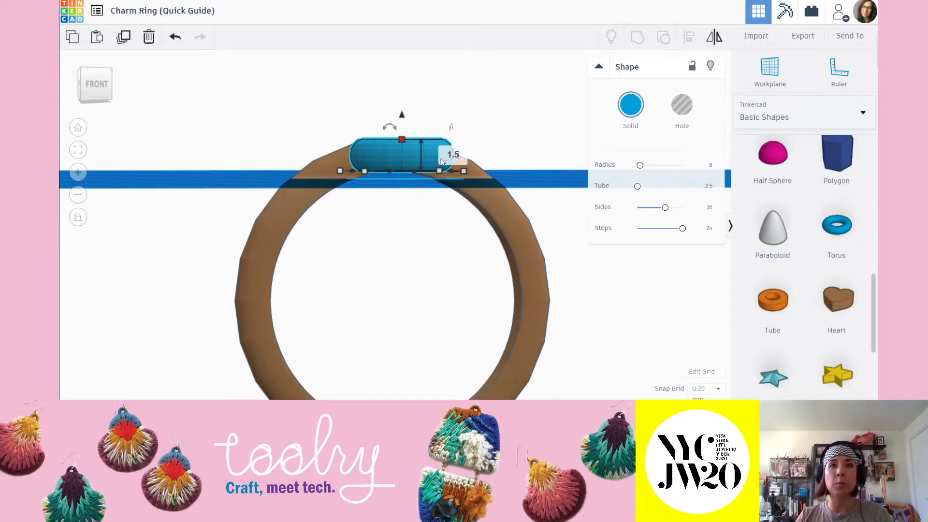
key(Return)
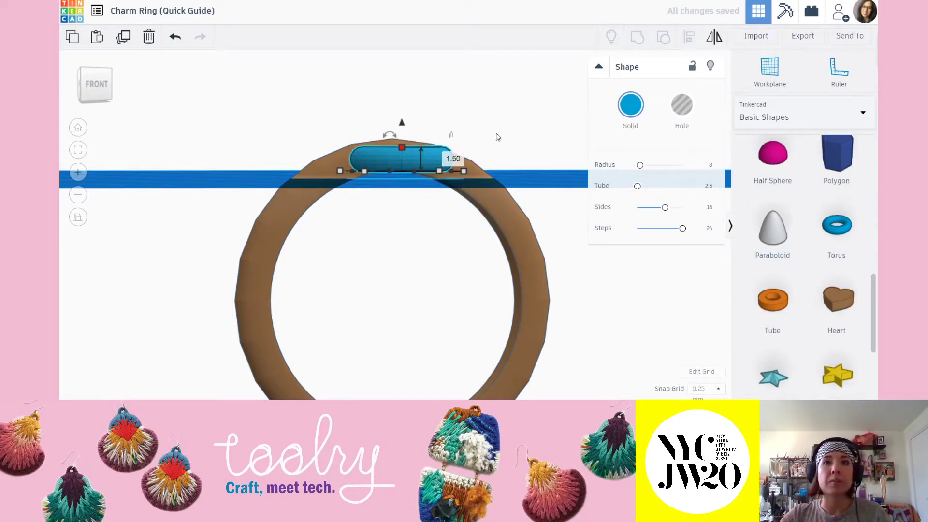
click(524, 178)
right_drag(506, 172, 479, 180)
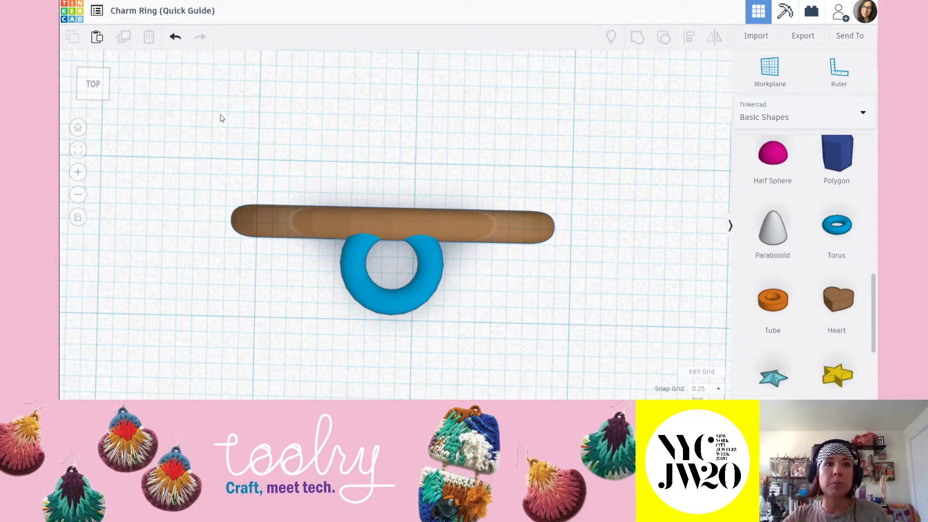
- Examine from above and at an angle how the thinner torus overlaps the ring band and whether its hole stays clear
click(93, 83)
click(420, 302)
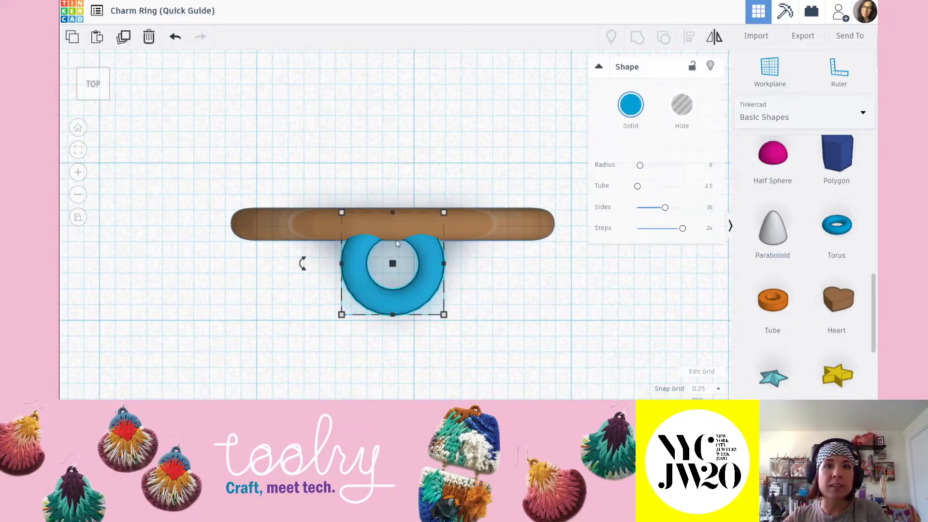
scroll(391, 242, up, 5)
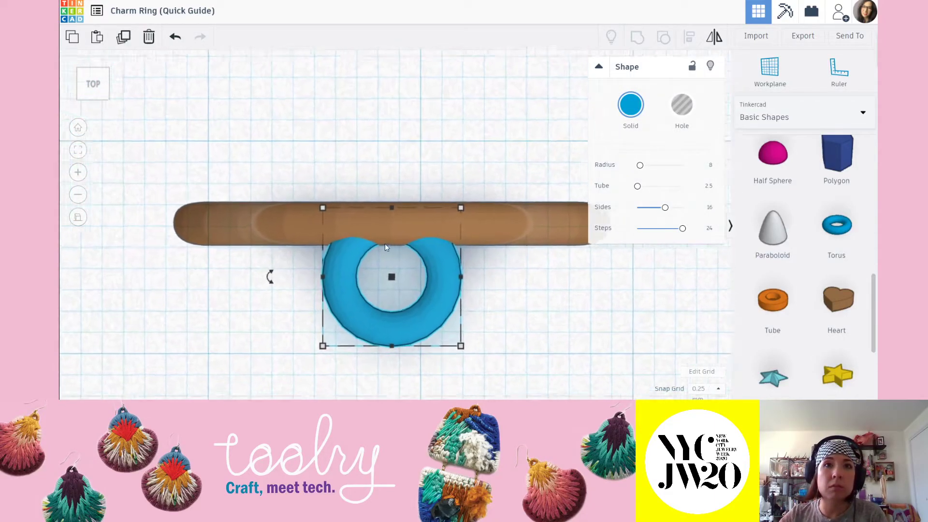
click(544, 327)
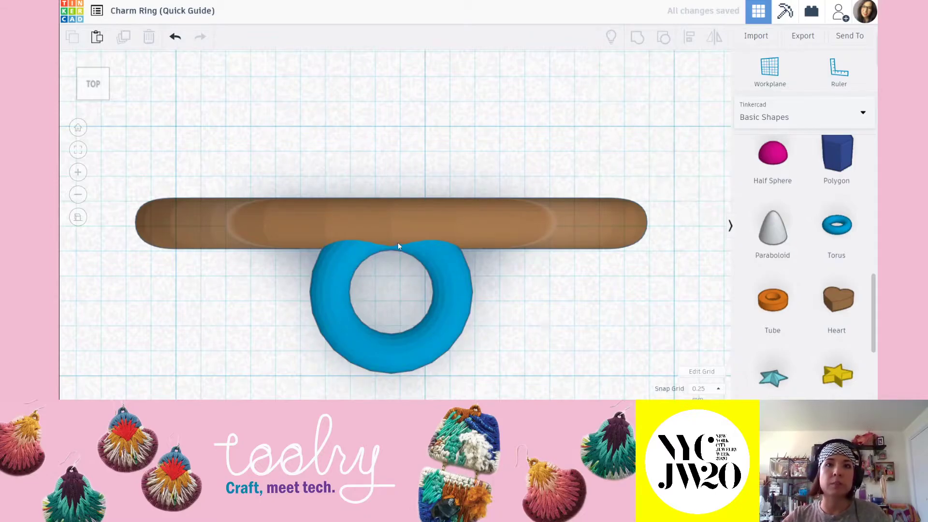
right_drag(390, 300, 516, 270)
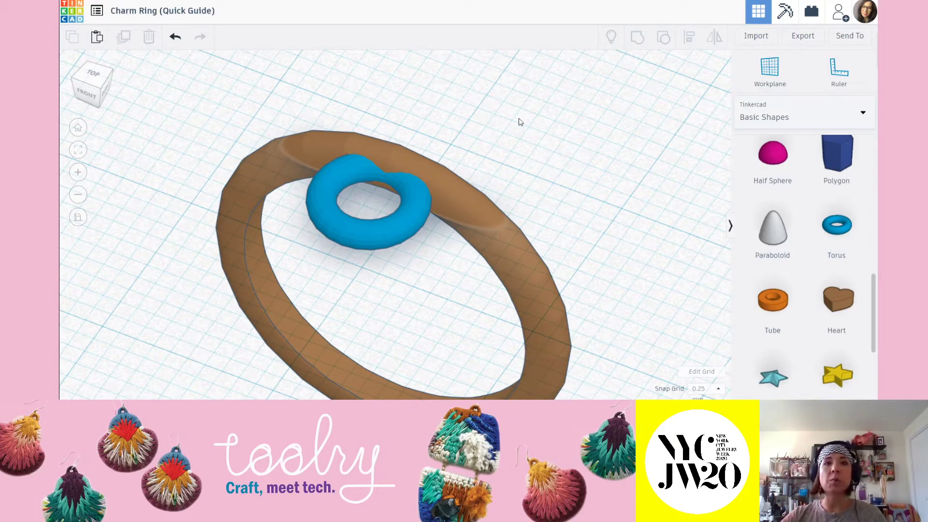
scroll(460, 207, down, 3)
right_drag(410, 247, 415, 183)
middle_drag(415, 182, 446, 204)
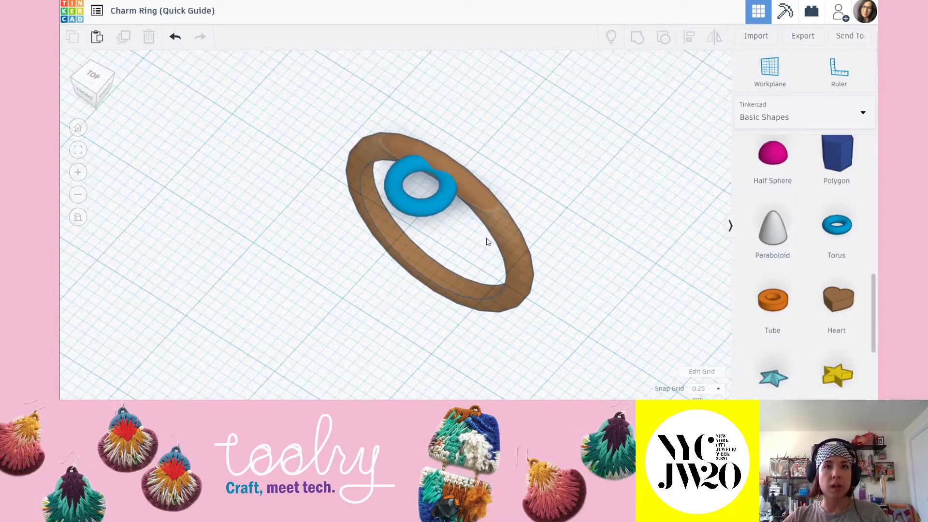
- Duplicate the small torus and move the copy 2.25 mm forward, away from the ring band
click(433, 200)
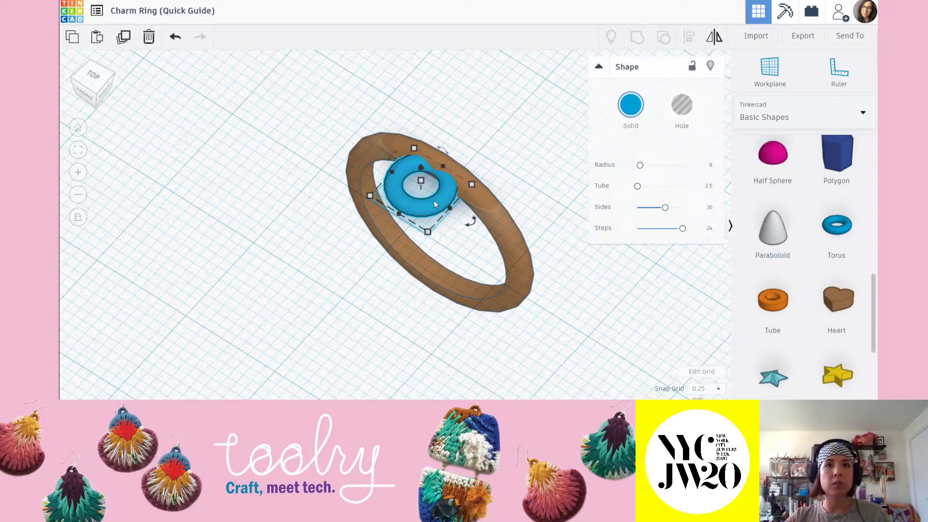
click(121, 39)
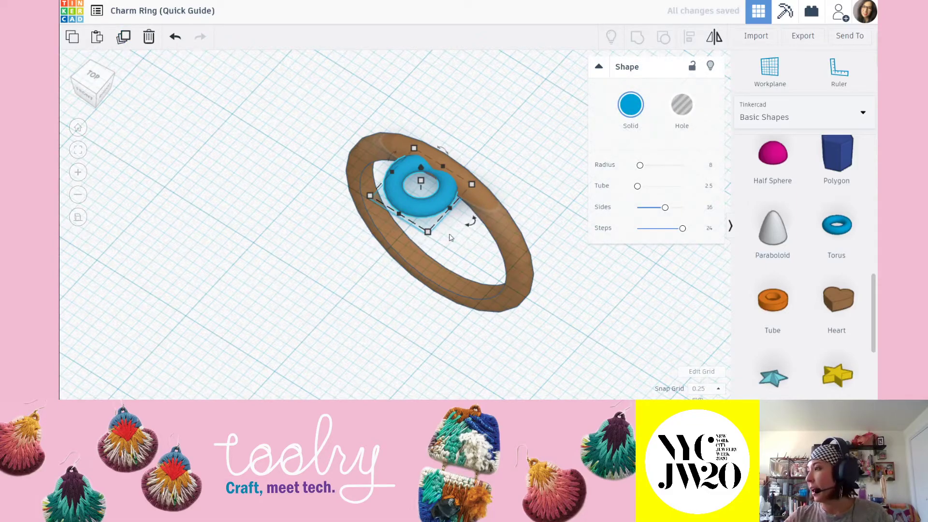
right_drag(405, 190, 489, 242)
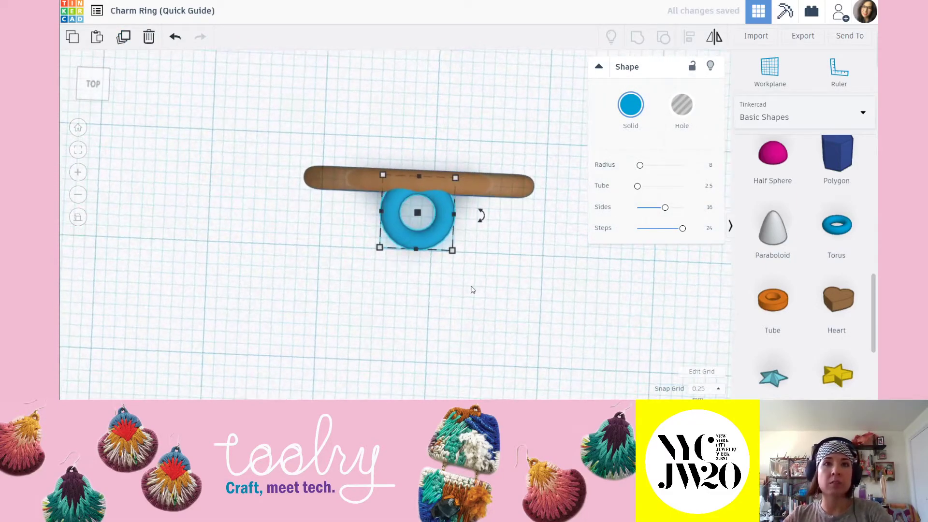
key(Down)
key(Down)
key(Down)
key(Down)
key(Down)
key(Down)
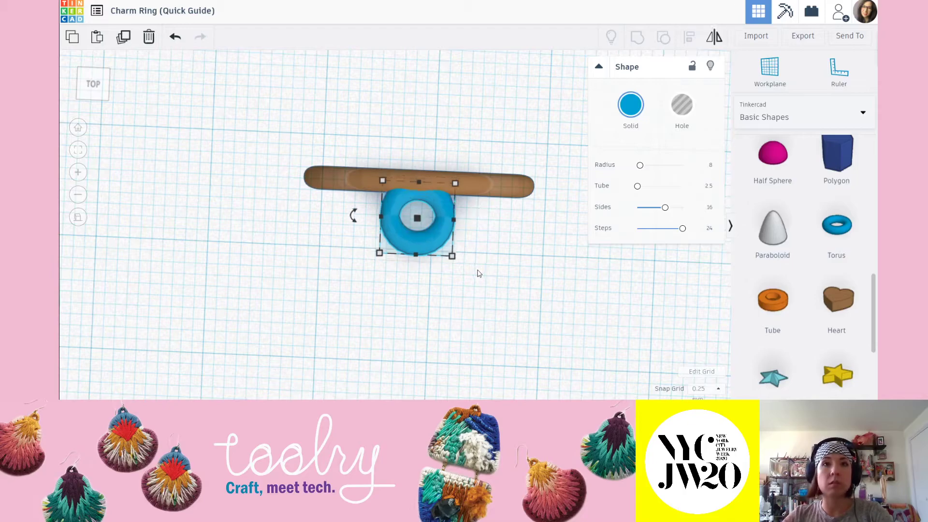
key(Down)
key(Down)
key(Down)
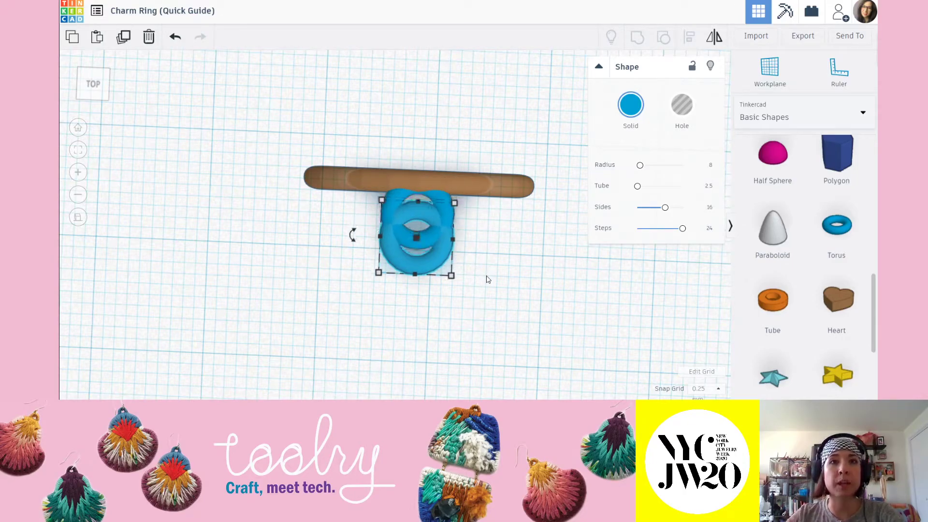
- Rotate the duplicated torus 90° so that it stands upright, and check how it links through the attached torus
right_drag(544, 302, 445, 148)
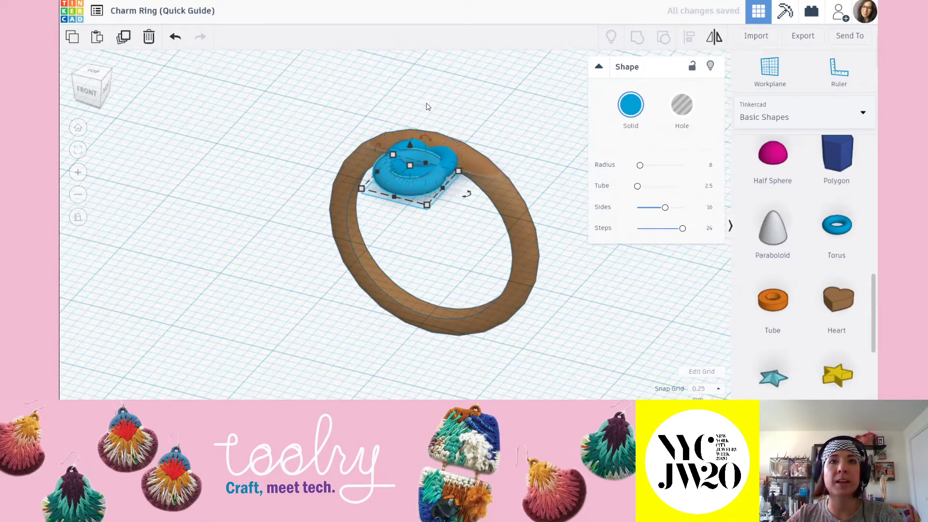
click(425, 139)
text(90)
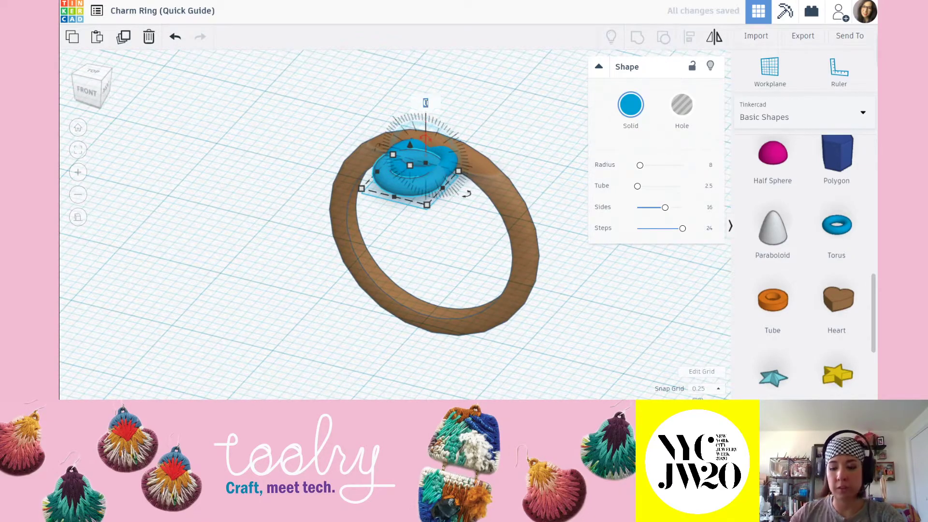
key(Return)
click(502, 134)
right_drag(503, 134, 410, 140)
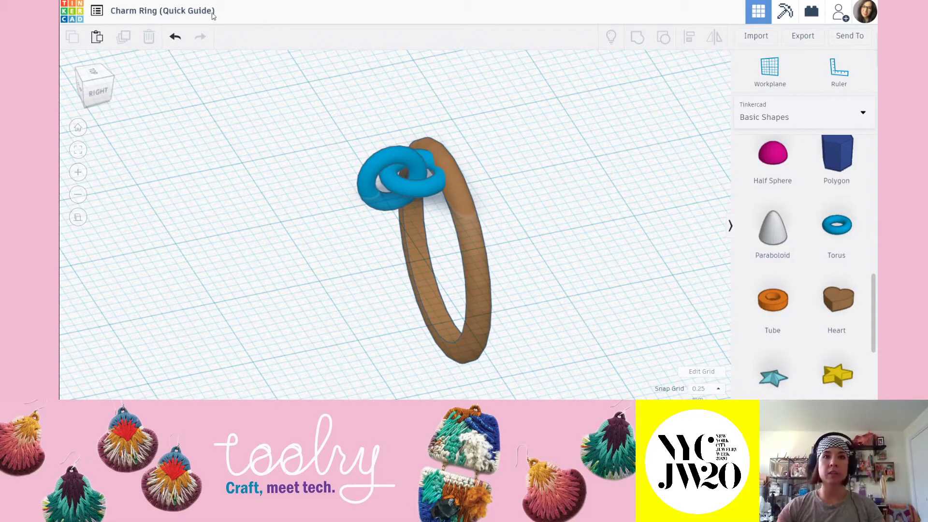
right_drag(441, 222, 417, 218)
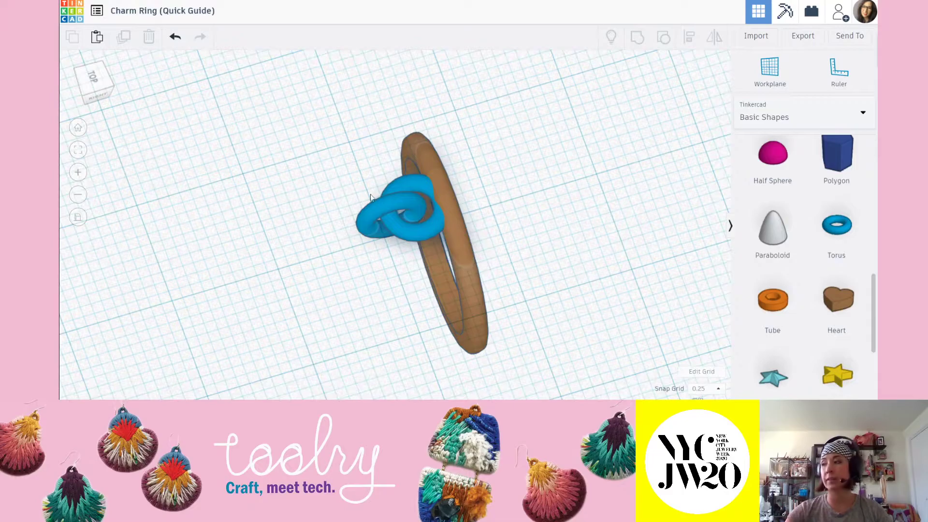
right_drag(394, 253, 489, 273)
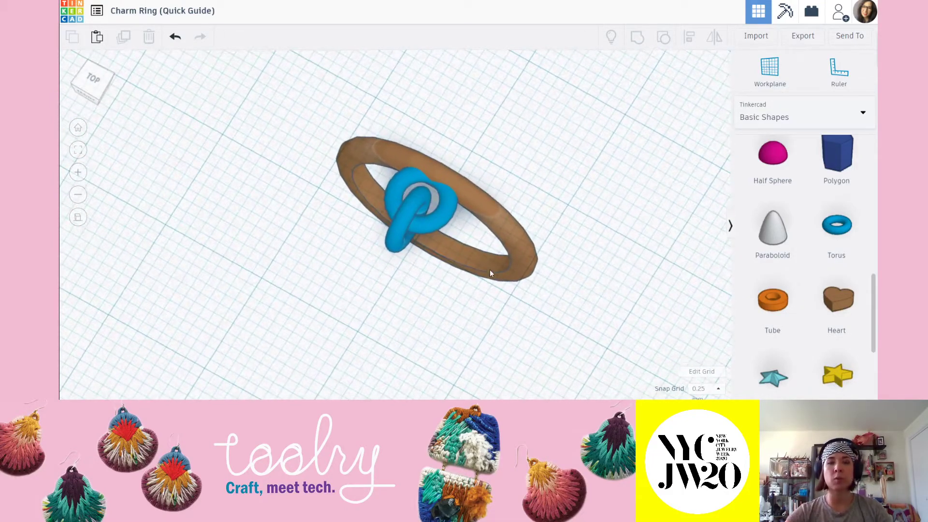
- Hide the ring band together with its attached torus, and lock the remaining upright torus
click(473, 189)
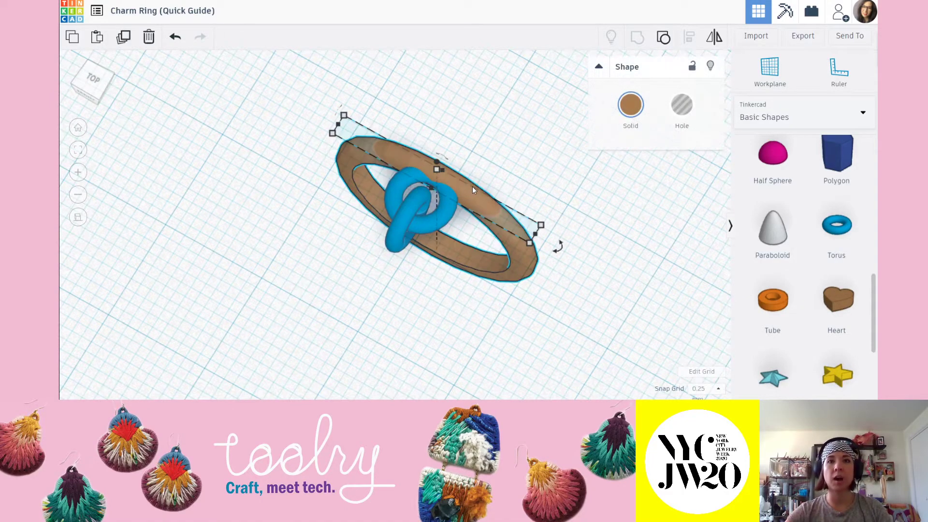
shift+click(447, 208)
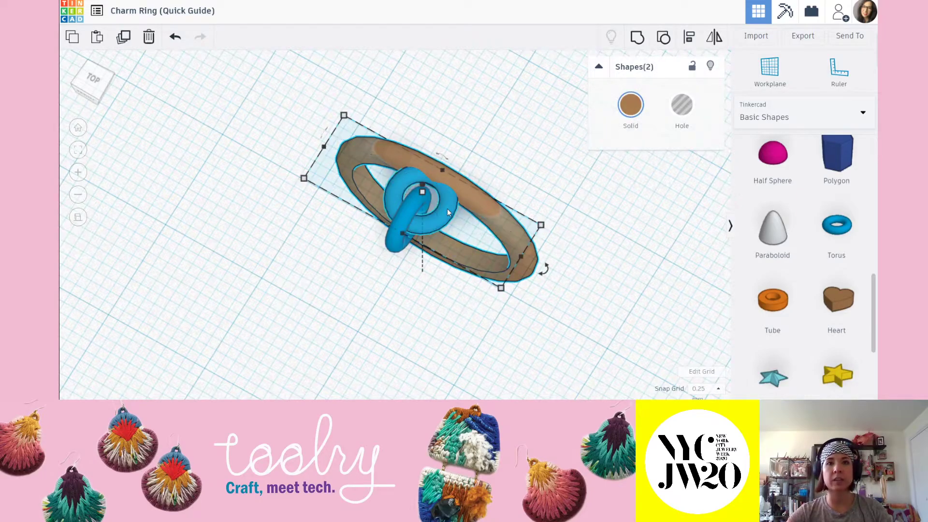
click(710, 67)
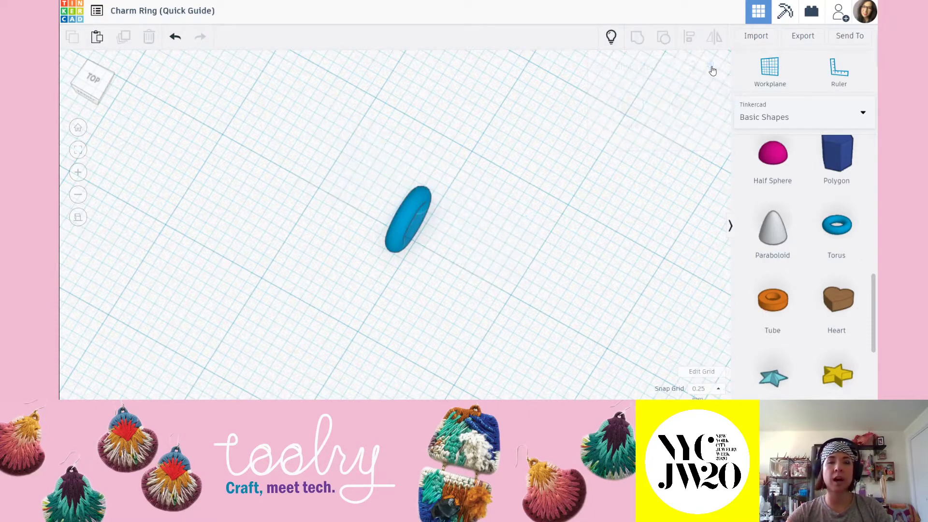
click(413, 219)
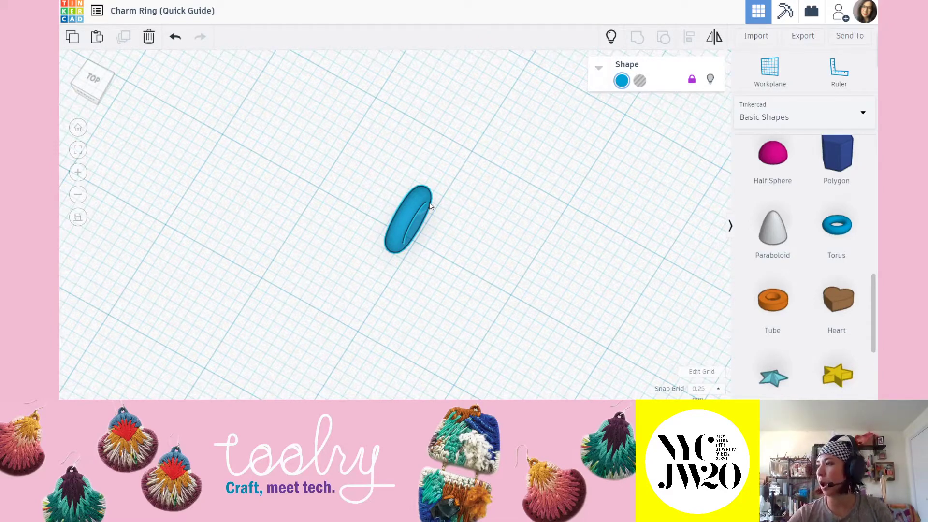
- Choose Simple Anchor SVG File.svg from the computer as the shape file to import
click(92, 79)
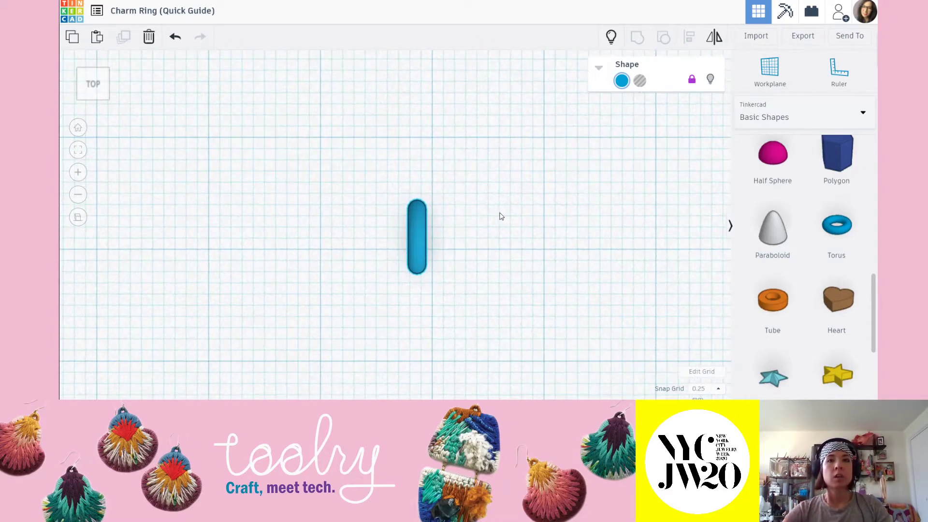
click(497, 233)
scroll(496, 235, down, 2)
middle_drag(503, 274, 486, 214)
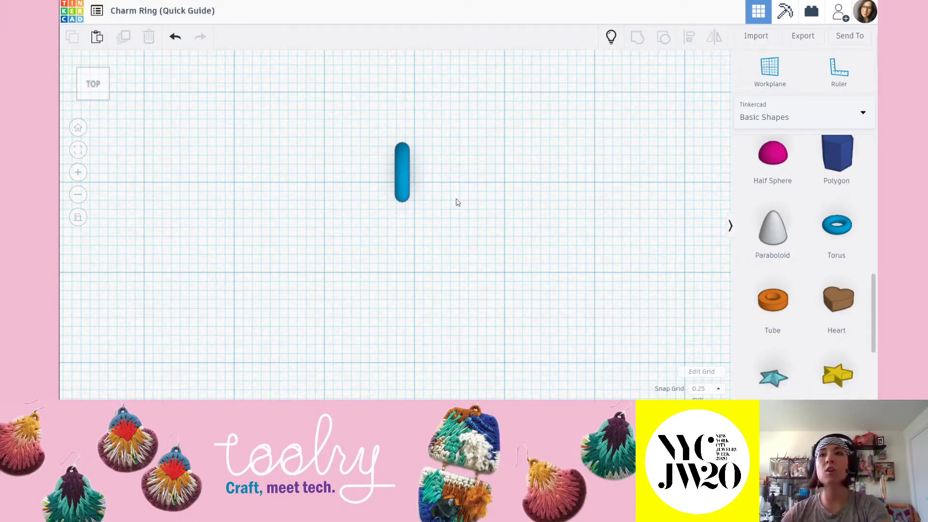
click(758, 35)
click(577, 118)
click(762, 37)
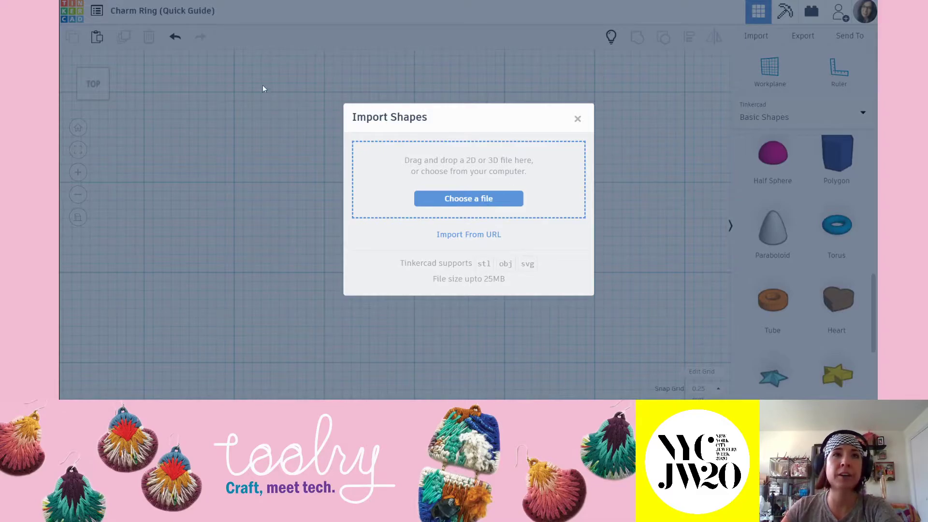
click(670, 248)
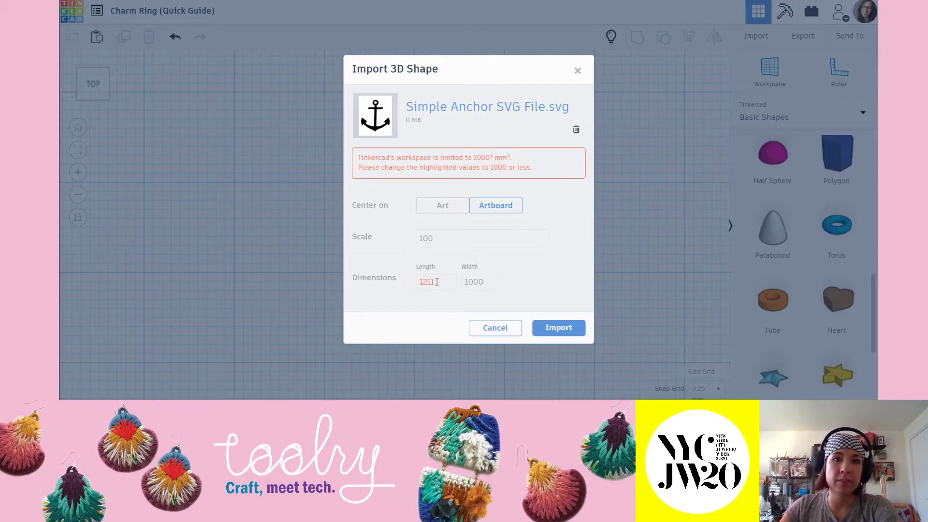
- Set the import length to 10 mm and import the anchor into the design
drag(443, 282, 414, 282)
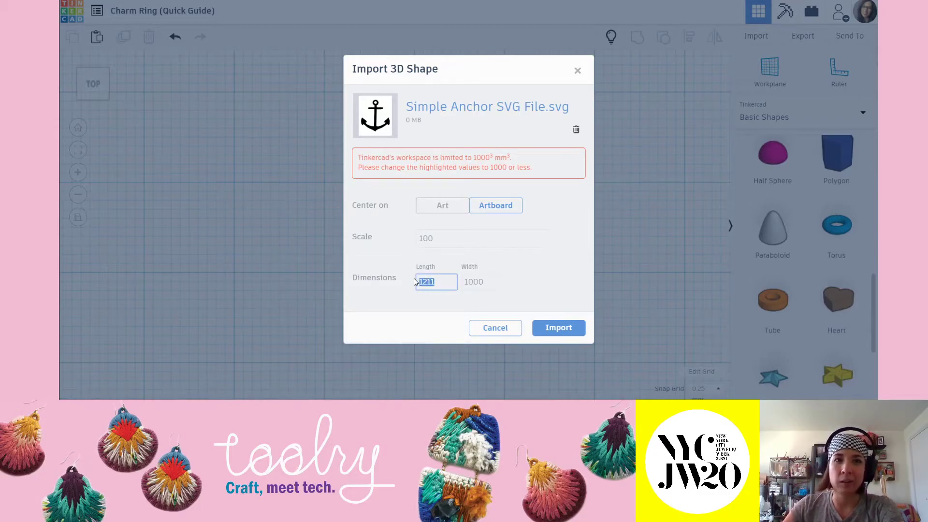
text(10)
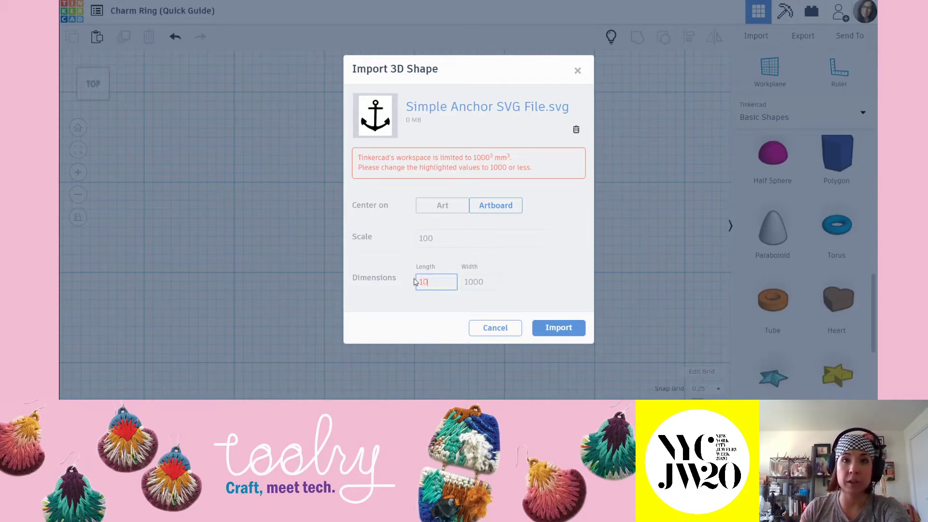
click(542, 281)
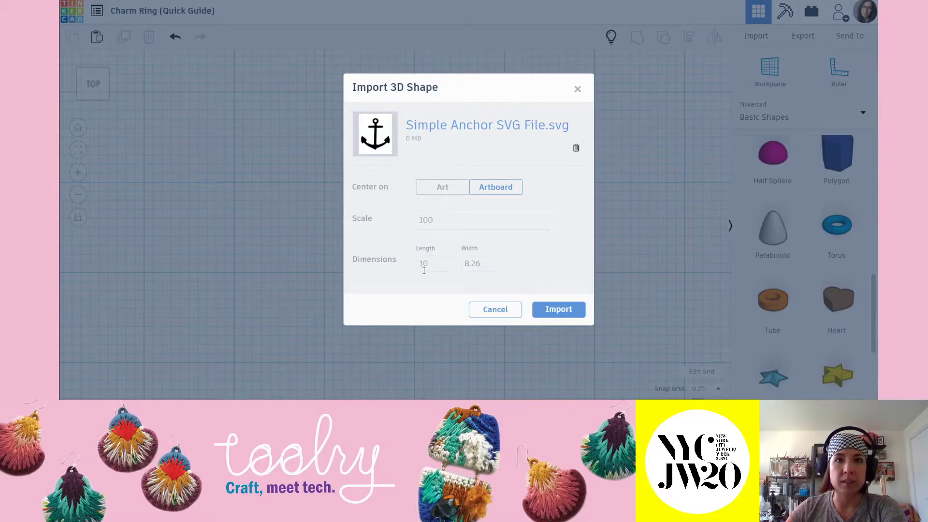
click(553, 314)
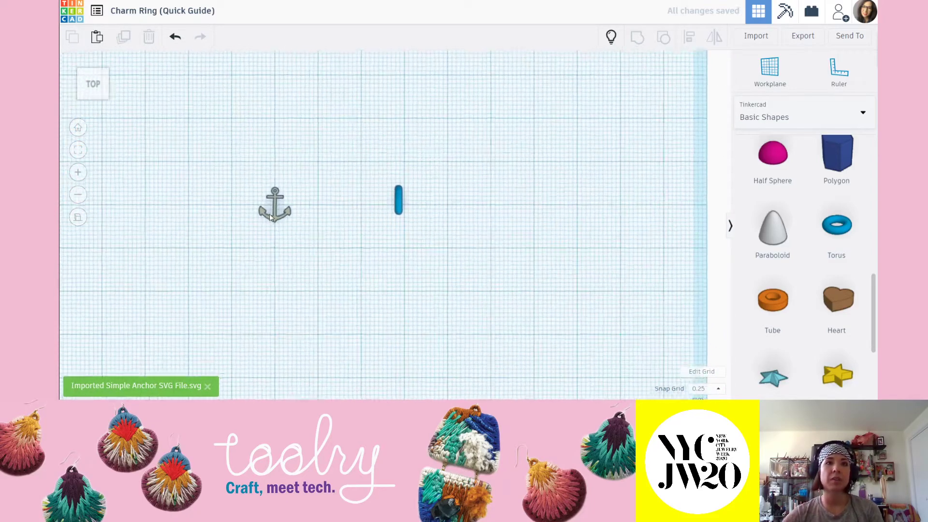
- Move the imported anchor in front of the upright torus, with its eyelet facing the torus
drag(245, 221, 389, 273)
right_drag(389, 273, 473, 296)
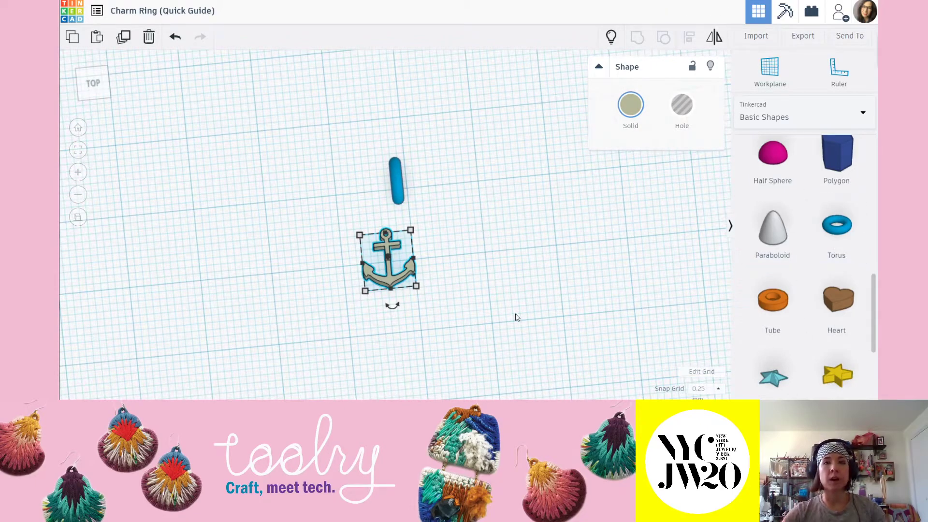
right_drag(451, 292, 404, 266)
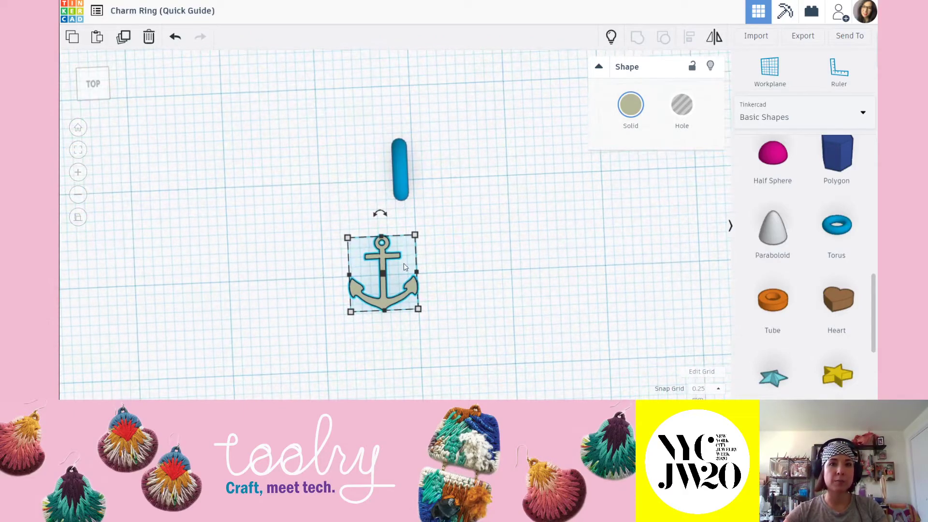
middle_drag(499, 290, 591, 255)
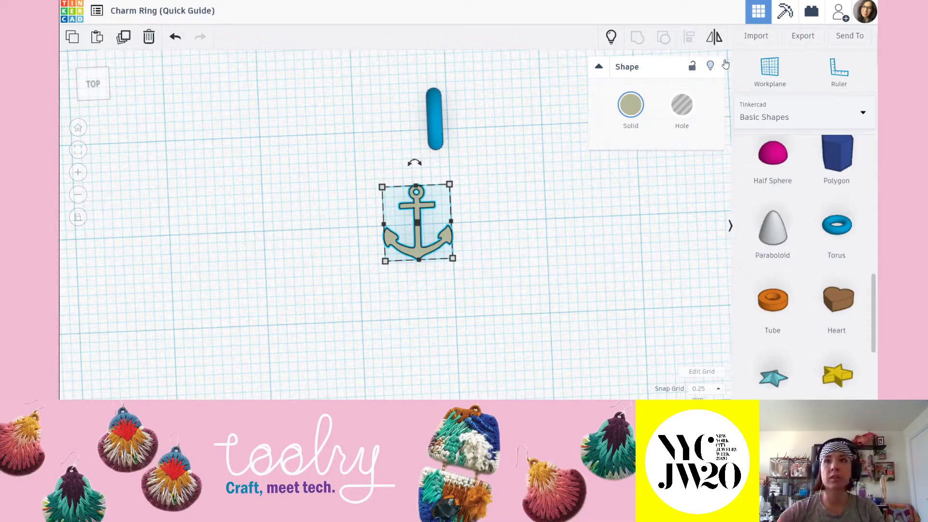
- Import the SVG file with the handwritten first name at a width of 20 mm
click(755, 35)
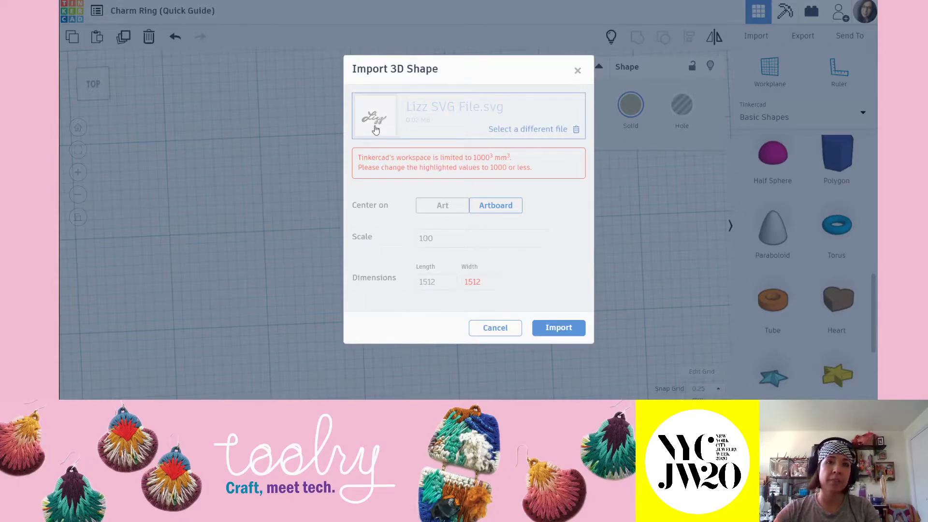
click(476, 282)
drag(480, 282, 463, 281)
text(20)
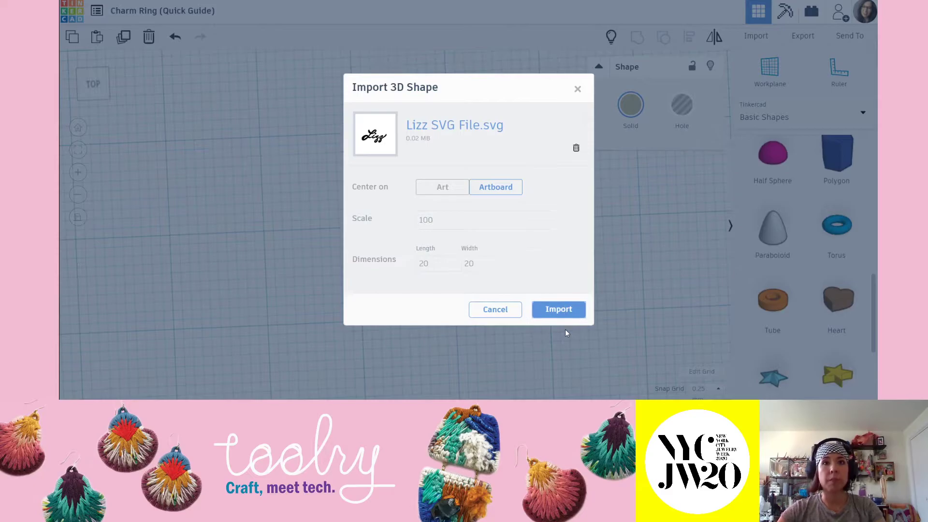
click(568, 312)
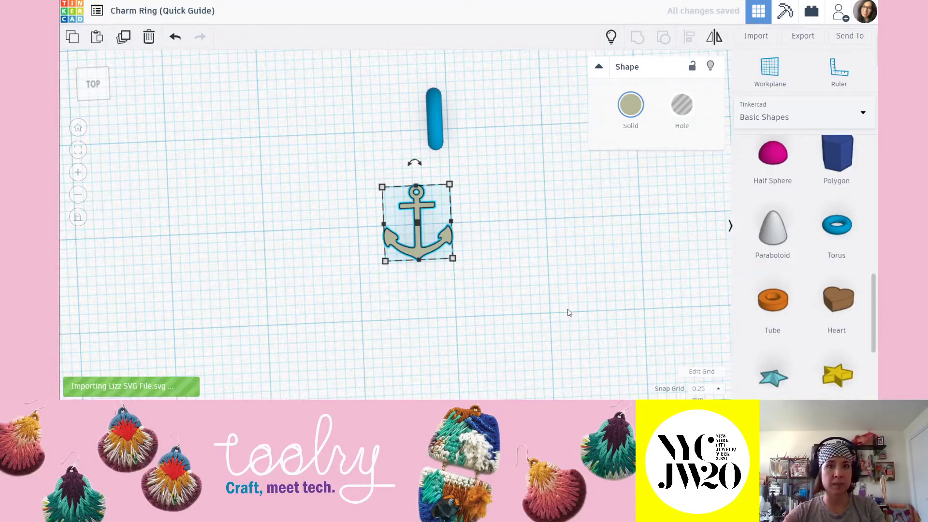
- Move the imported name lettering in front of the anchor and delete it from the workplane
scroll(390, 300, down, 5)
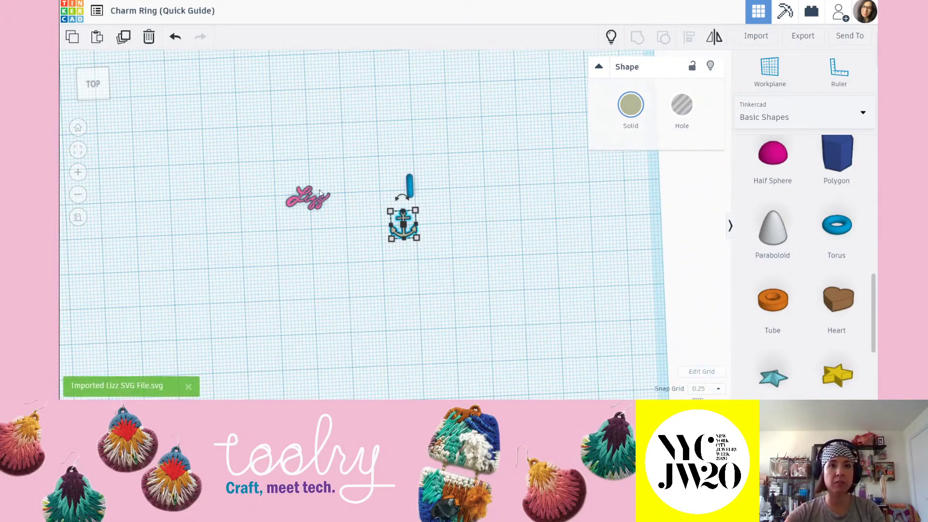
scroll(325, 179, up, 3)
click(323, 167)
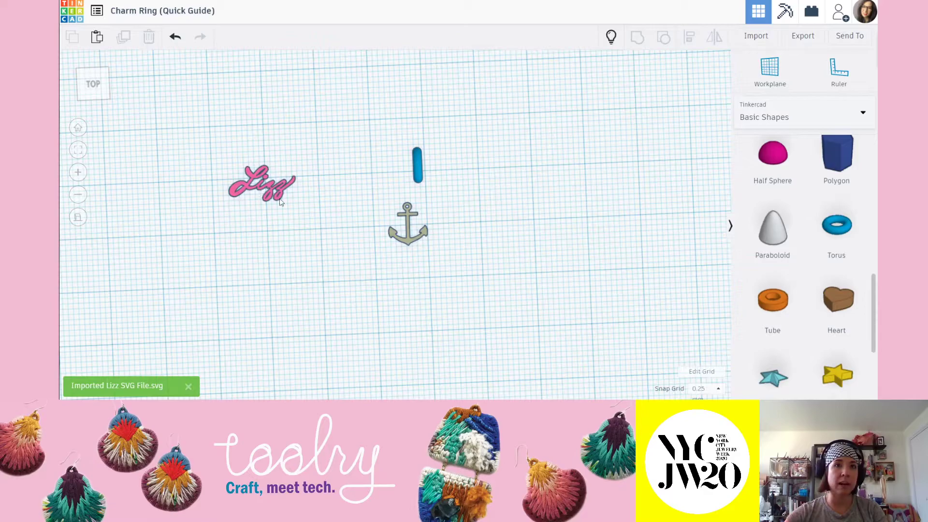
drag(261, 185, 461, 290)
right_drag(569, 315, 494, 319)
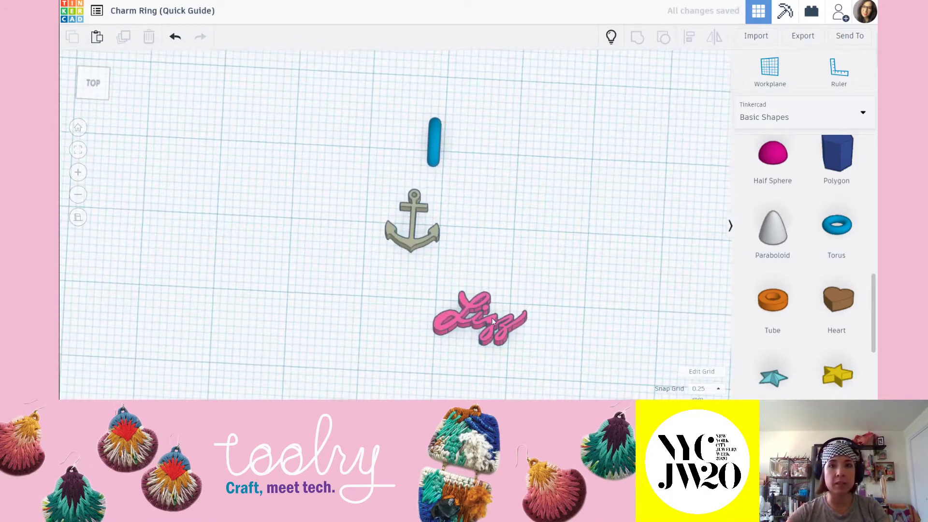
click(494, 319)
key(Delete)
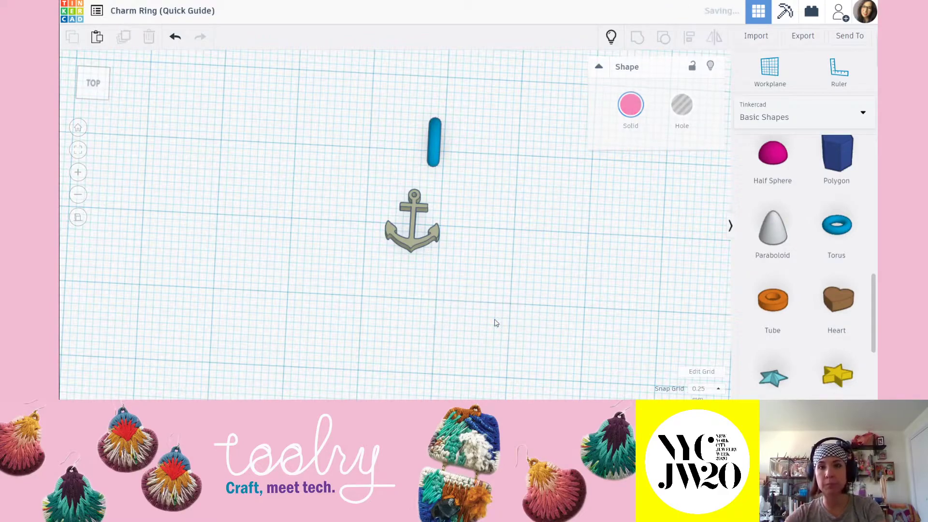
- Reduce the anchor's height to 1.5 mm
right_drag(462, 243, 489, 235)
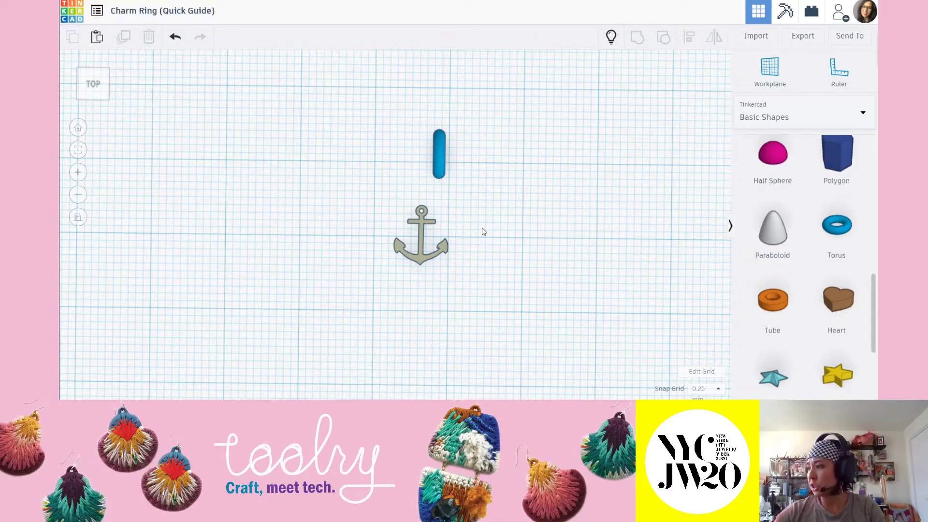
scroll(394, 255, up, 4)
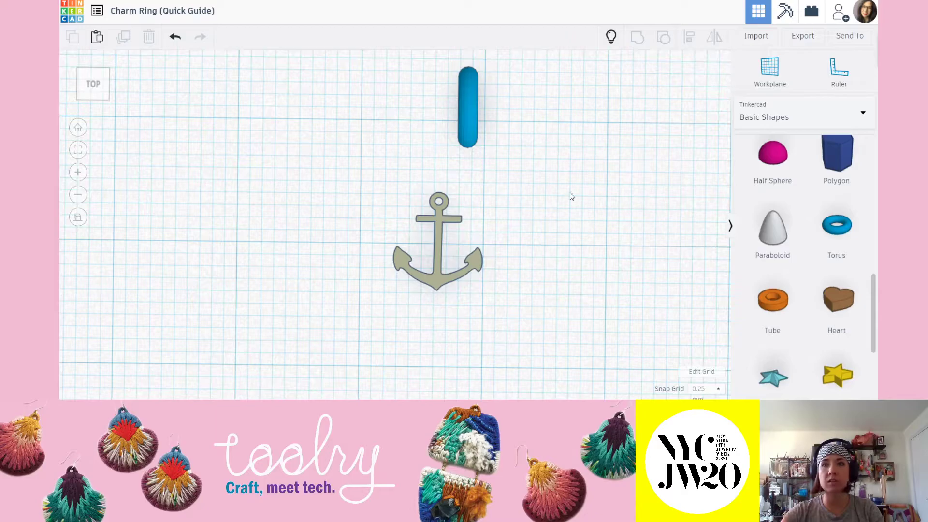
scroll(439, 204, up, 5)
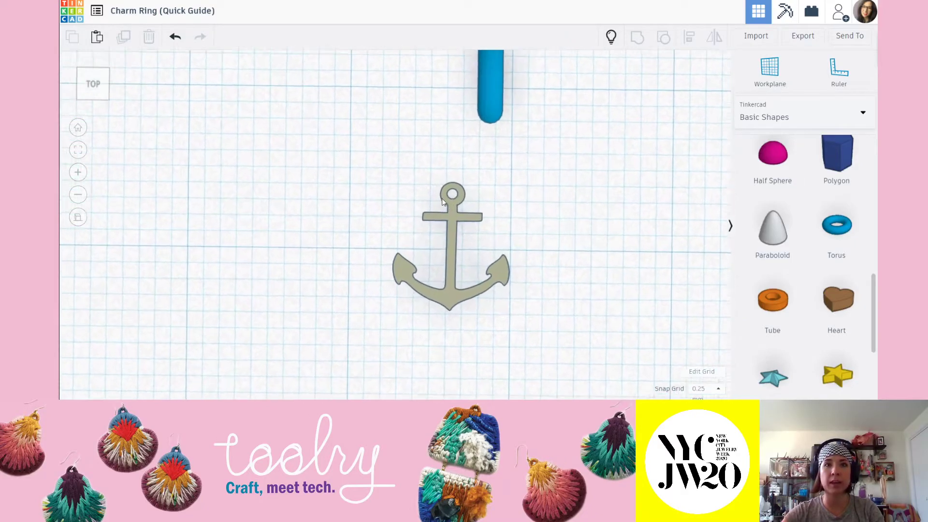
right_drag(521, 301, 423, 171)
click(422, 171)
middle_drag(419, 145, 399, 231)
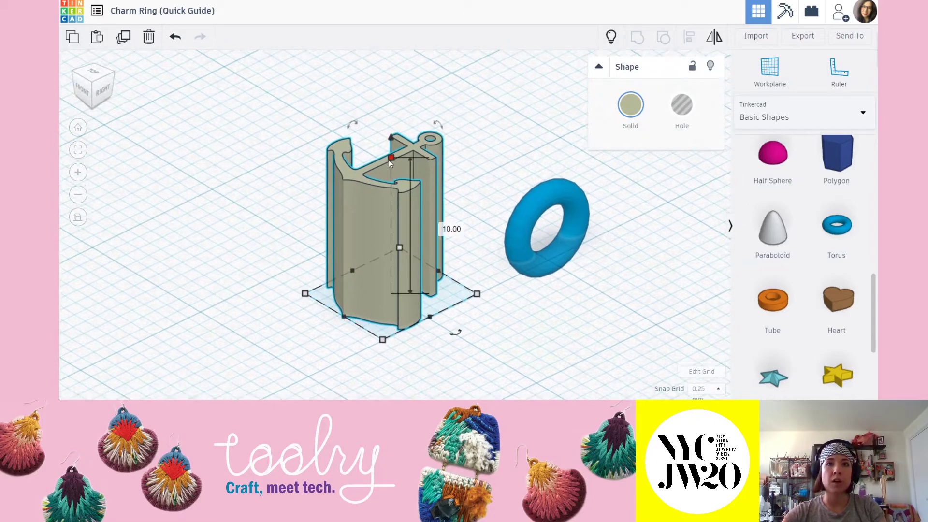
mouse_move(391, 158)
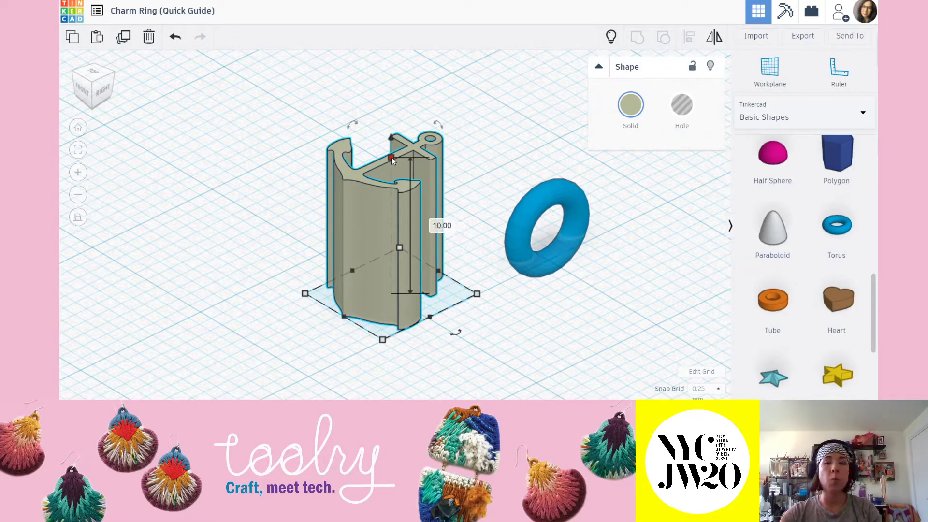
click(440, 227)
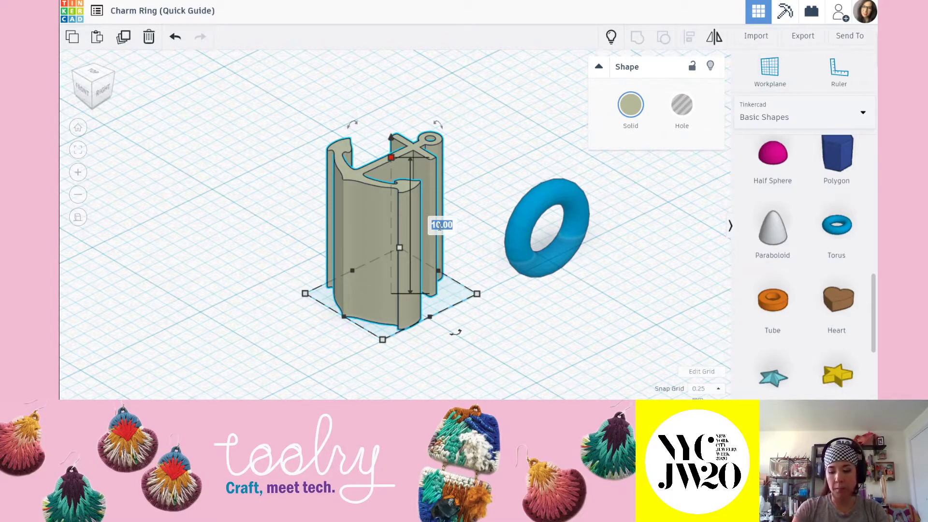
text(2)
key(Return)
click(438, 278)
text(1)
key(Return)
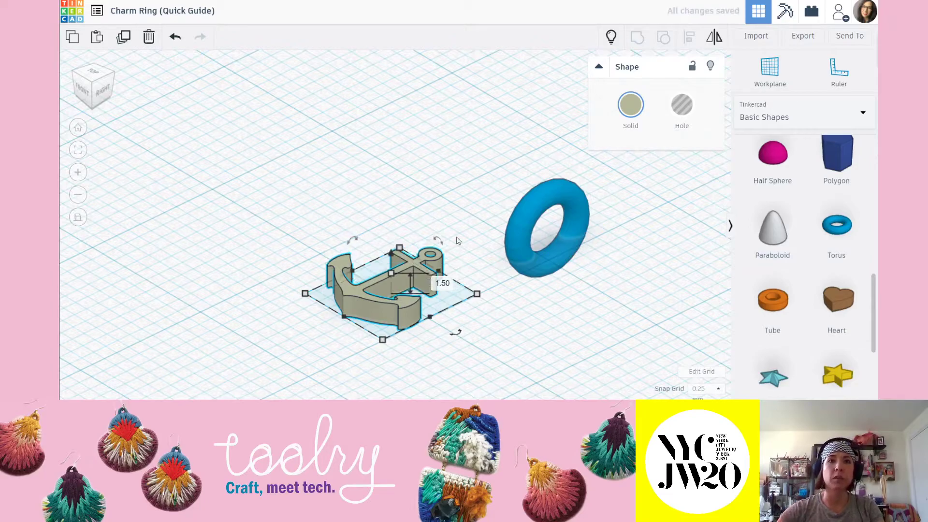
- Add a solid cylinder to the workplane beside the anchor
click(452, 193)
right_drag(479, 259, 560, 310)
middle_drag(558, 311, 525, 237)
click(93, 85)
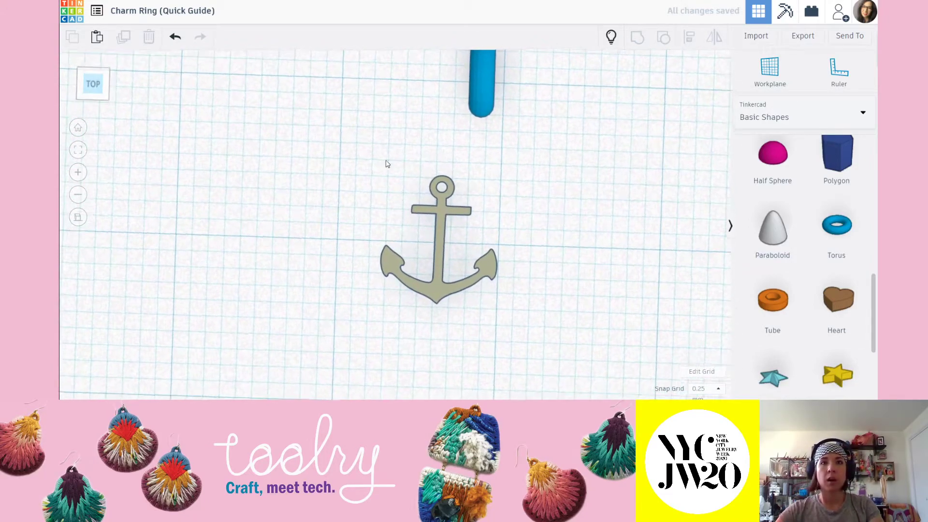
scroll(836, 300, up, 10)
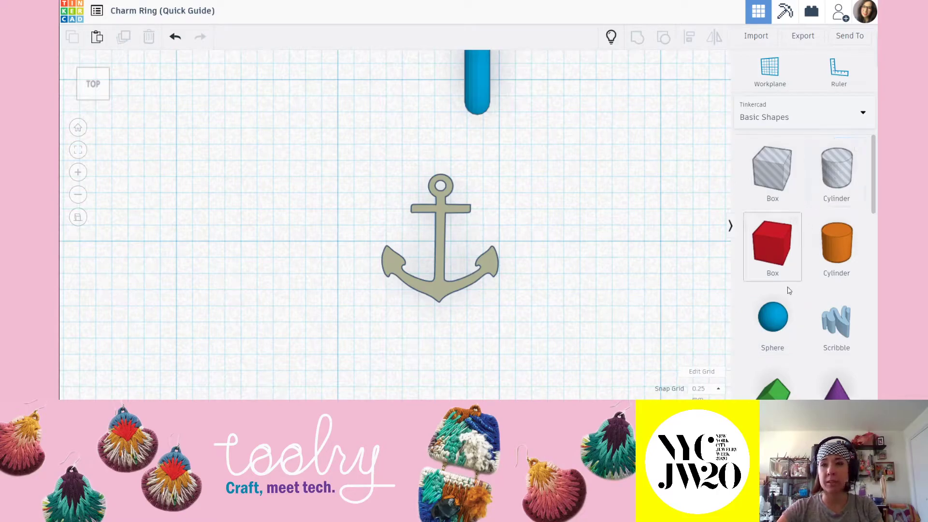
drag(836, 243, 639, 269)
middle_drag(640, 220, 533, 191)
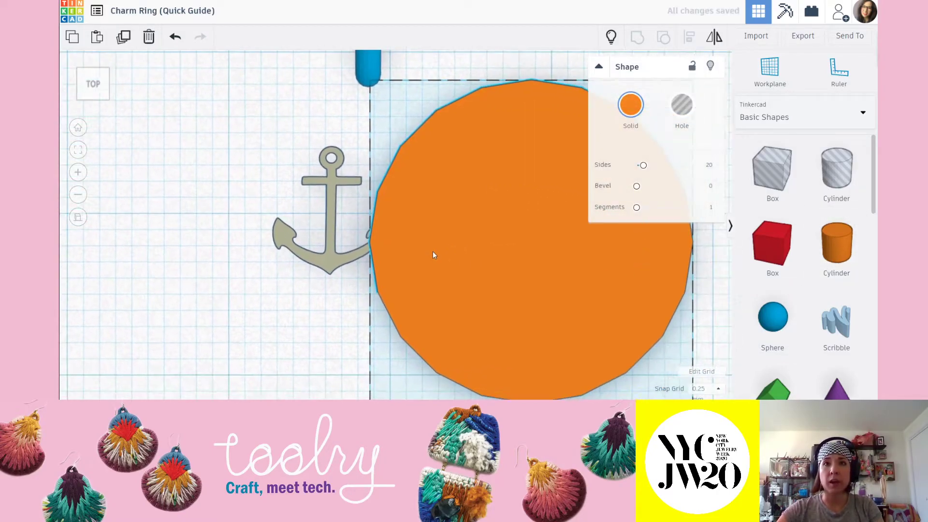
- Shrink the cylinder to fit the hole in the anchor's eyelet and place it there
drag(370, 84, 439, 184)
click(520, 277)
shift+drag(497, 165, 331, 157)
click(392, 227)
click(456, 168)
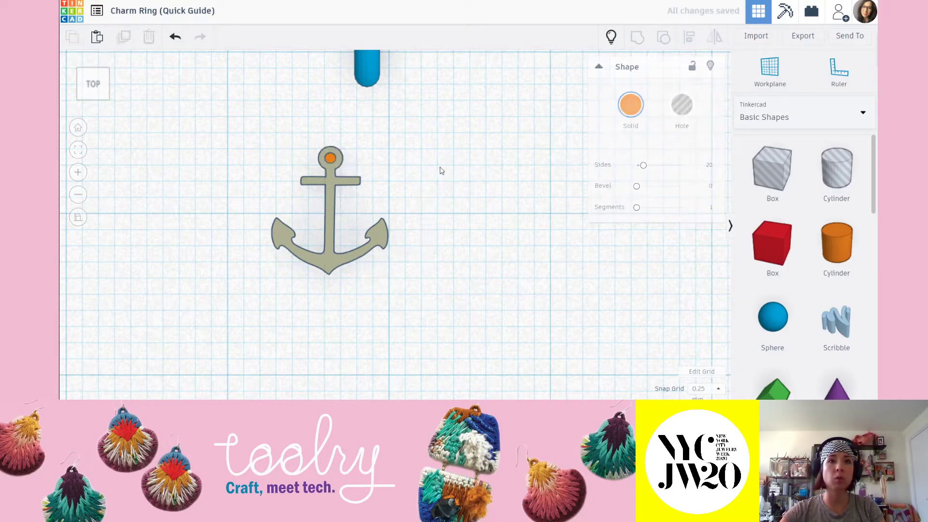
- Move the anchor clear of the small cylinder and stretch the cylinder's height to 3 mm
middle_drag(459, 177, 512, 236)
right_drag(511, 236, 413, 273)
drag(375, 209, 426, 303)
click(404, 211)
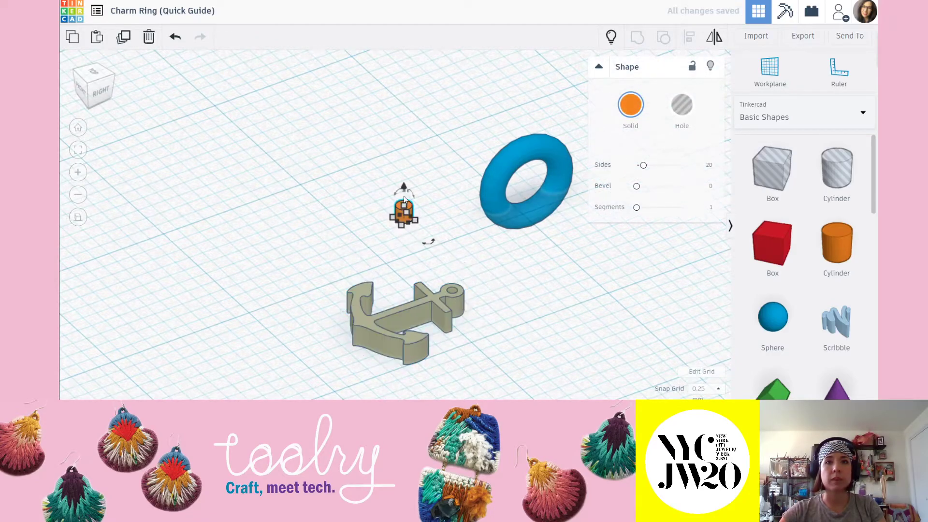
mouse_move(406, 210)
right_down()
mouse_move(437, 223)
mouse_move(409, 211)
right_up()
drag(407, 211, 407, 181)
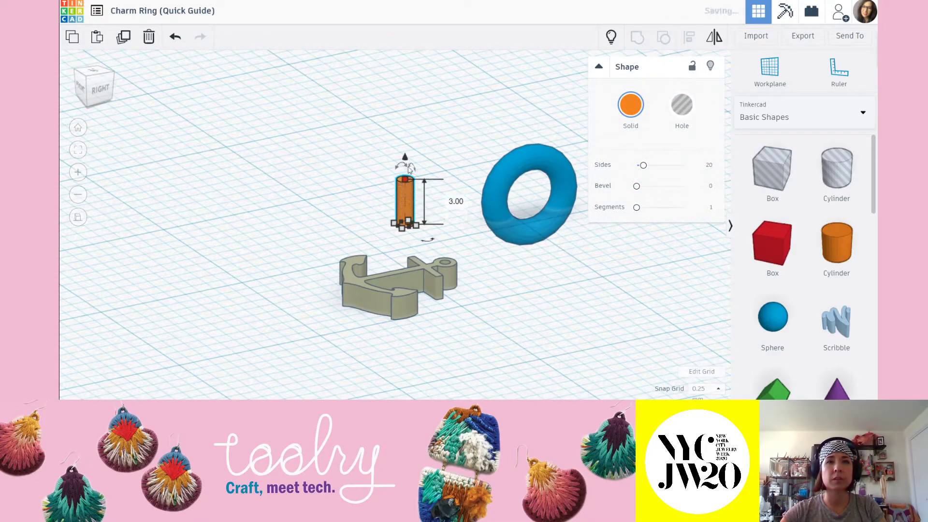
click(404, 208)
- Move the cylinder back into the hole of the anchor's eyelet, as seen from above
right_drag(525, 289, 637, 354)
drag(526, 279, 368, 256)
click(270, 193)
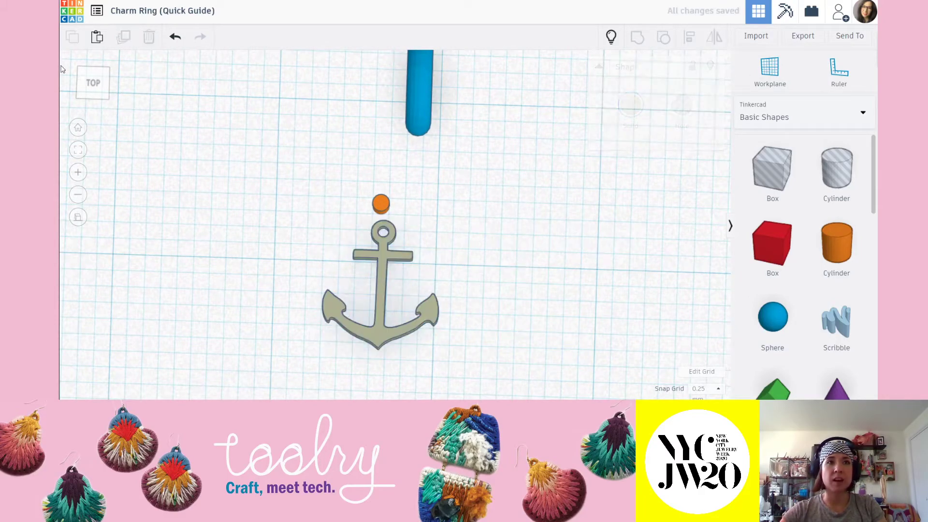
click(92, 82)
drag(381, 205, 384, 233)
click(446, 243)
- Set the cylinder's height to 1.5 mm to match the anchor, and select both shapes together
right_drag(518, 304, 404, 194)
click(370, 244)
mouse_move(392, 200)
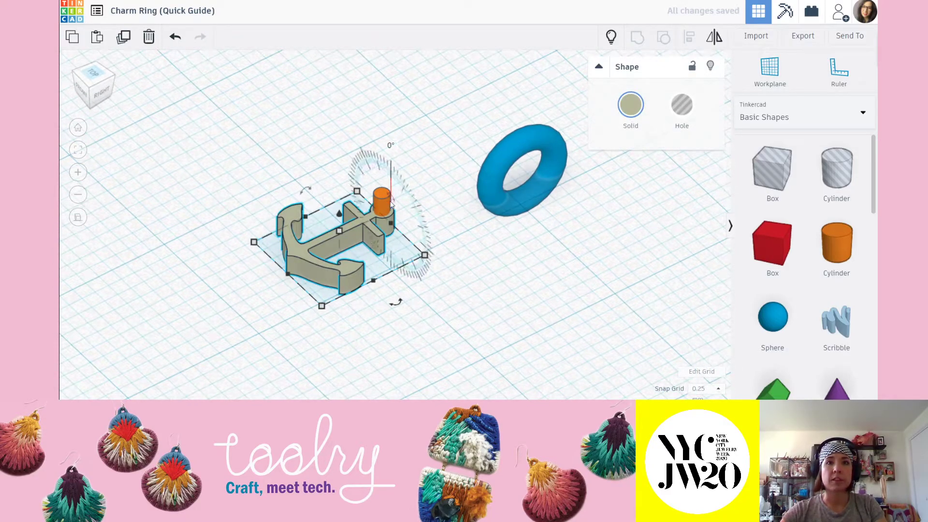
mouse_move(340, 234)
click(378, 204)
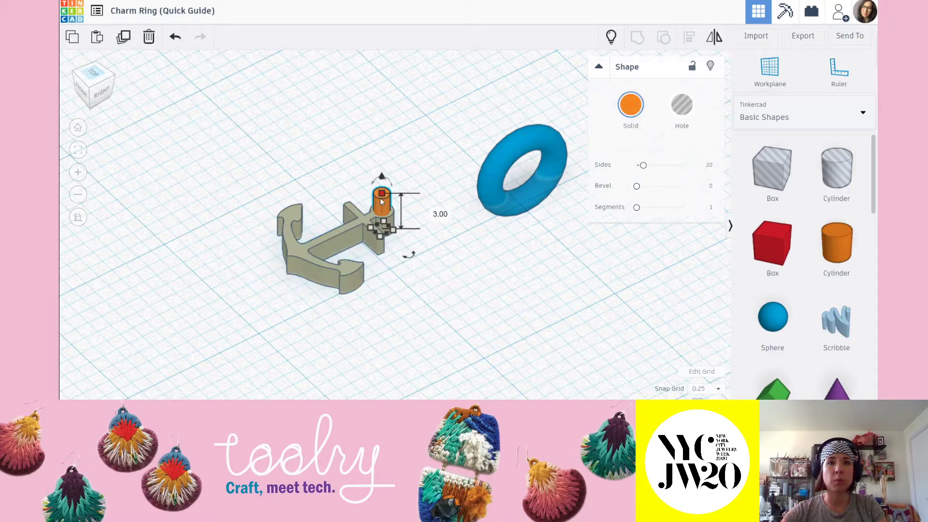
text(1.5)
key(Return)
drag(423, 292, 317, 163)
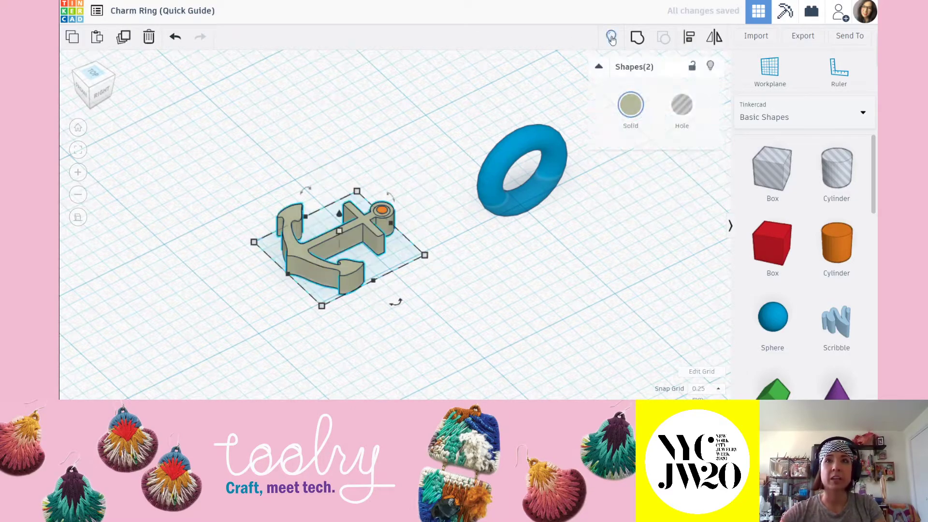
- Group the anchor with the cylinder that fills its eyelet
click(637, 36)
click(448, 136)
mouse_move(425, 213)
right_down()
mouse_move(445, 248)
mouse_move(420, 242)
mouse_move(428, 246)
right_up()
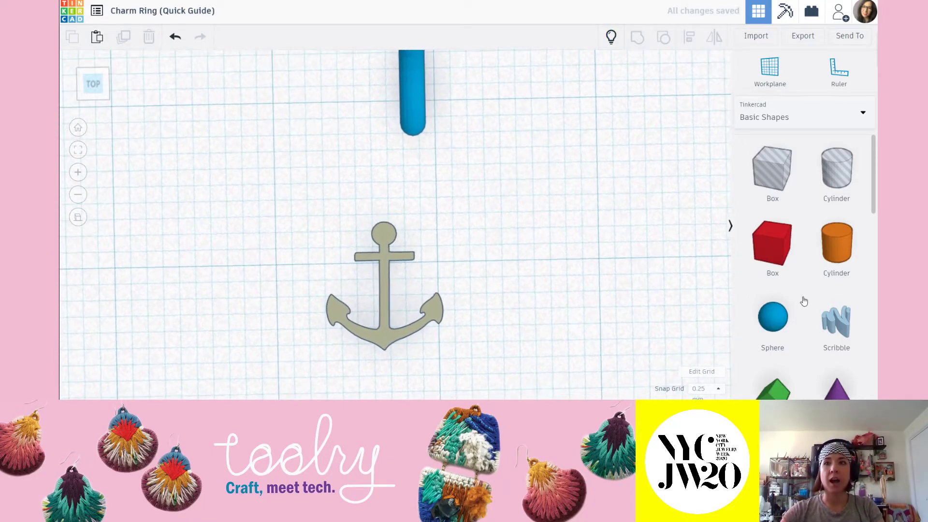
- Draw a filled Scribble shape with a tall upright side, a long base and a concave curve between them
mouse_move(836, 321)
mouse_down()
mouse_move(582, 325)
mouse_move(573, 272)
mouse_up()
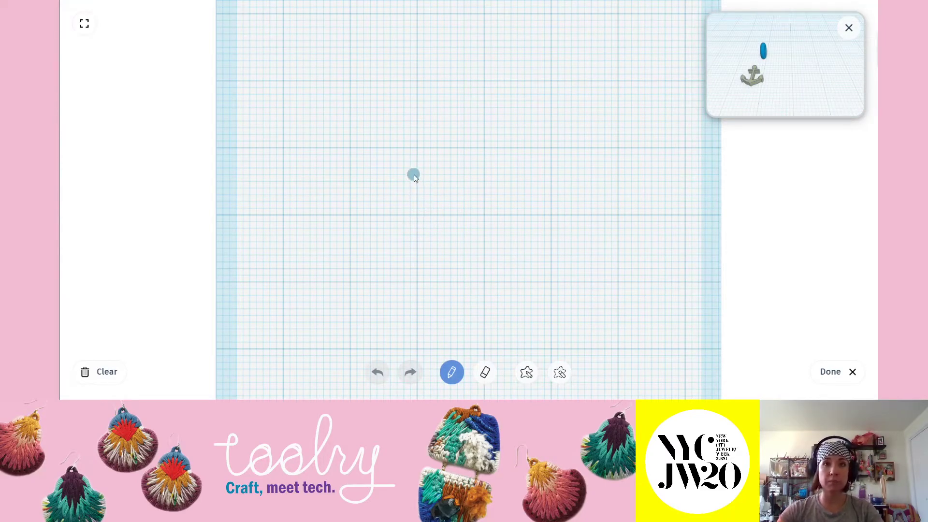
mouse_move(411, 231)
mouse_down()
mouse_move(466, 204)
mouse_move(486, 115)
mouse_move(497, 201)
mouse_move(491, 259)
mouse_move(432, 264)
mouse_up()
mouse_move(403, 232)
mouse_down()
mouse_move(442, 234)
mouse_move(400, 237)
mouse_move(479, 265)
mouse_move(492, 256)
mouse_up()
click(527, 372)
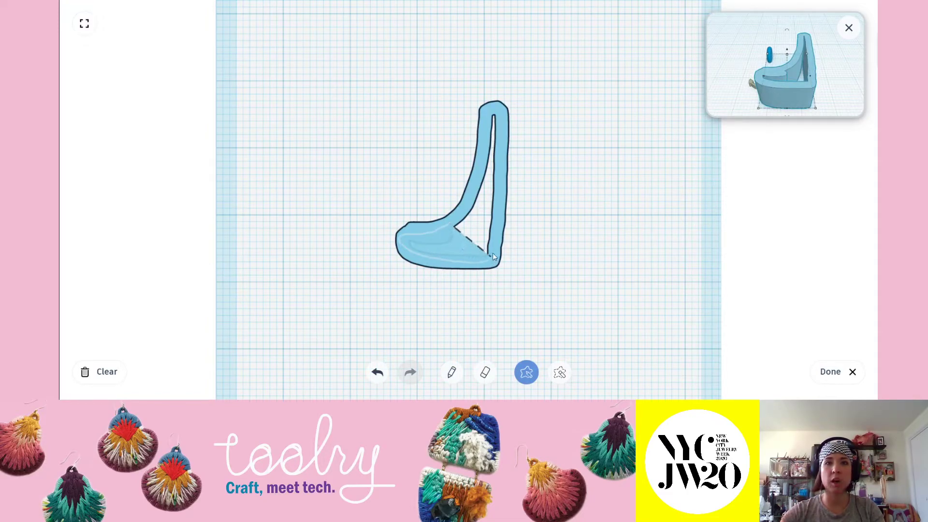
drag(500, 166, 499, 113)
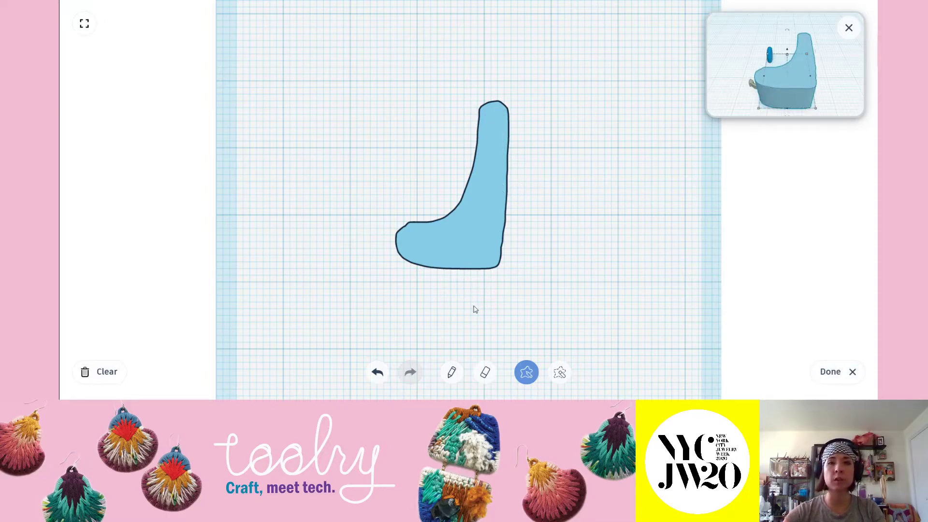
click(835, 372)
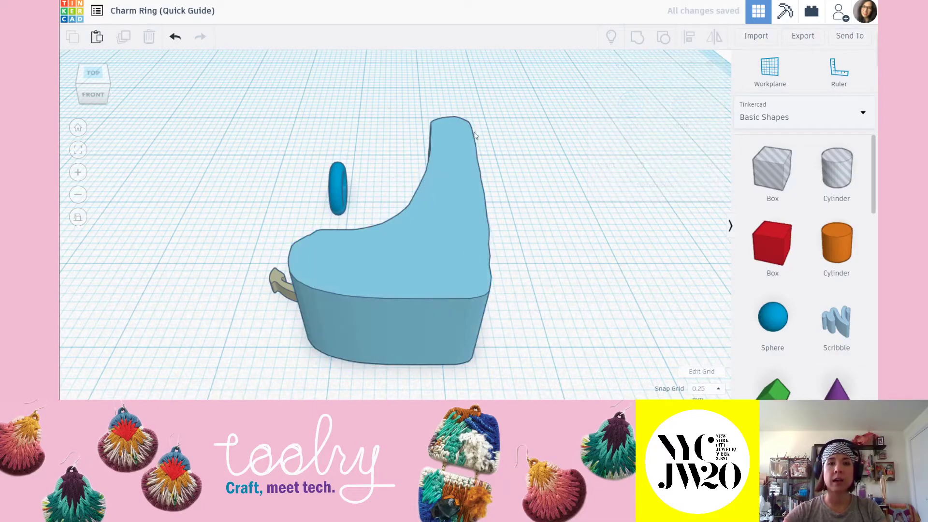
- Shrink the scribble shape to about 3.13 by 4.66 mm and move it up to the anchor
mouse_move(462, 112)
mouse_down()
mouse_move(401, 203)
mouse_move(358, 330)
mouse_up()
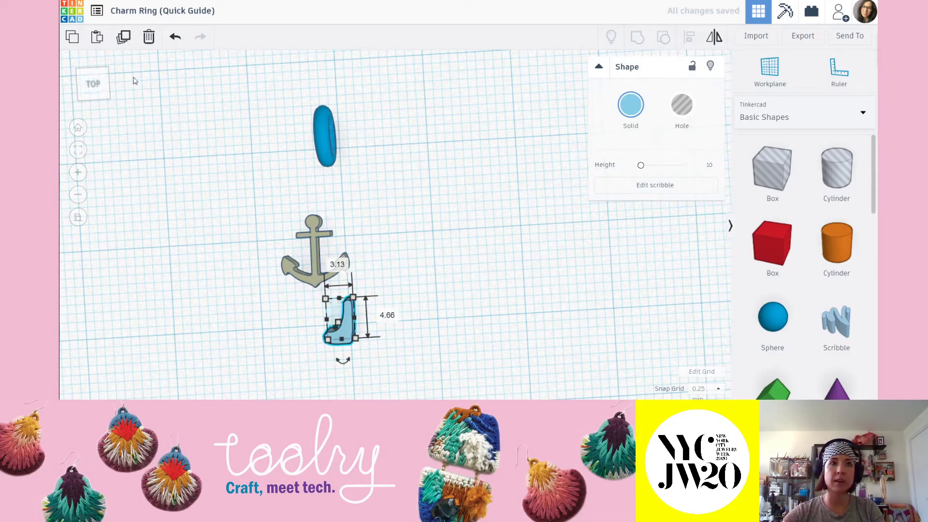
click(79, 216)
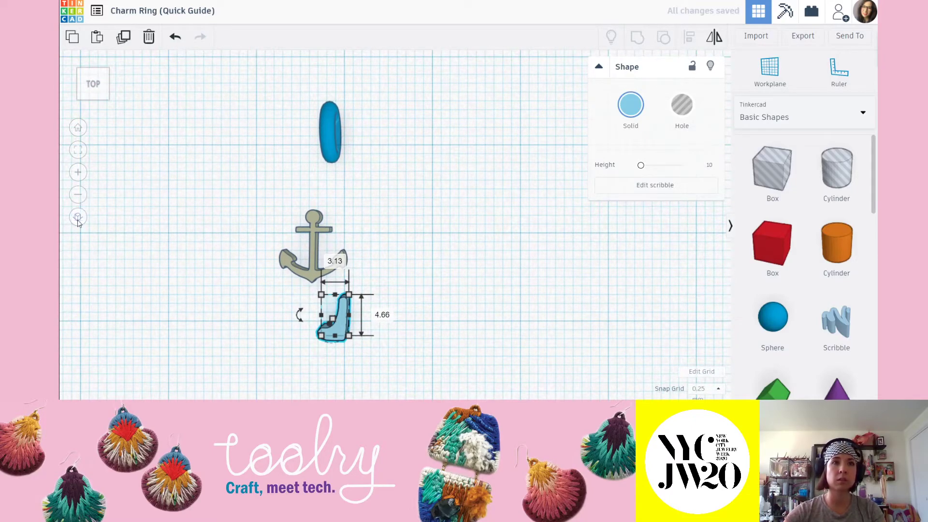
click(77, 223)
middle_drag(378, 249, 412, 238)
drag(367, 327, 337, 279)
- Shrink the scribble shape further and place it in the left corner between the anchor's shank and arm
scroll(338, 279, up, 4)
mouse_move(444, 281)
middle_down()
mouse_move(531, 243)
mouse_move(549, 248)
middle_up()
scroll(548, 248, up, 3)
drag(436, 220, 417, 265)
click(501, 155)
drag(402, 304, 404, 257)
scroll(376, 317, up, 2)
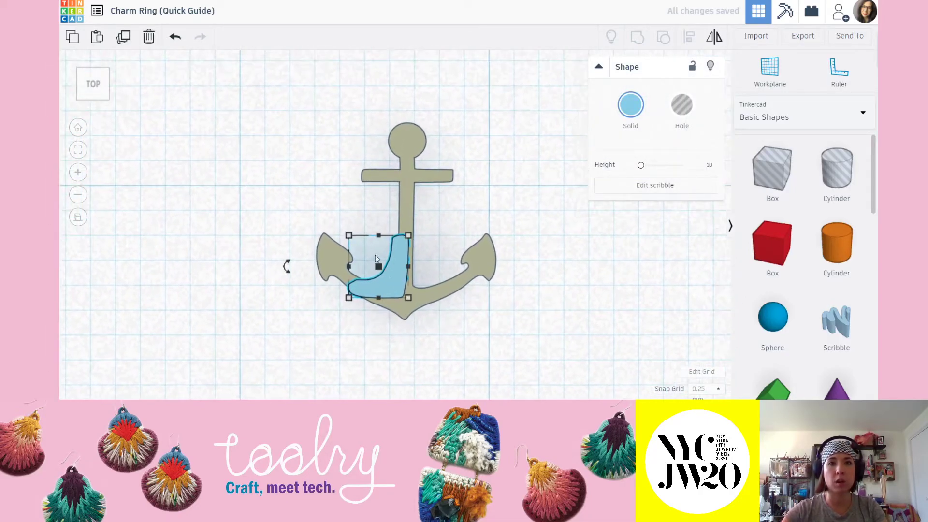
- Resize the scribble shape to 2.00 by 2.10 mm and nudge it over the anchor's shank and lower arm
mouse_move(349, 298)
mouse_down()
mouse_move(358, 299)
mouse_move(359, 288)
mouse_up()
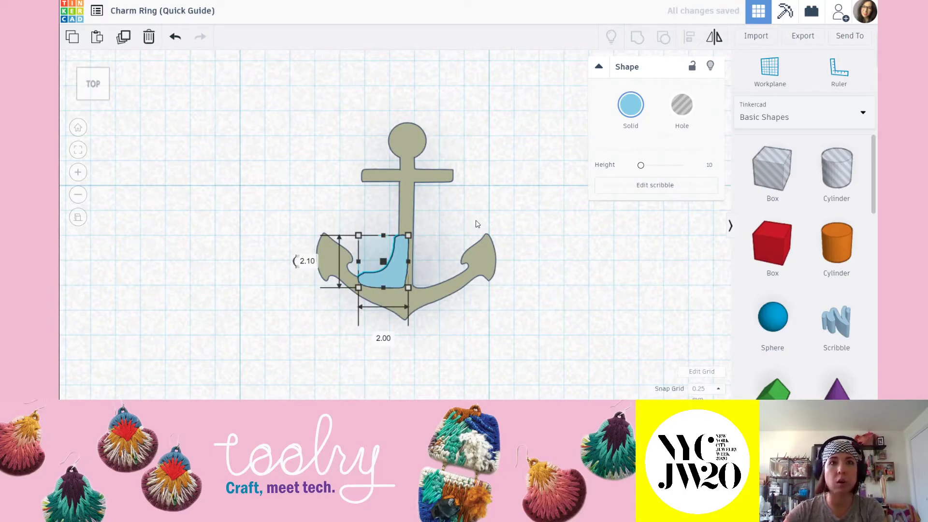
key(Right)
click(440, 246)
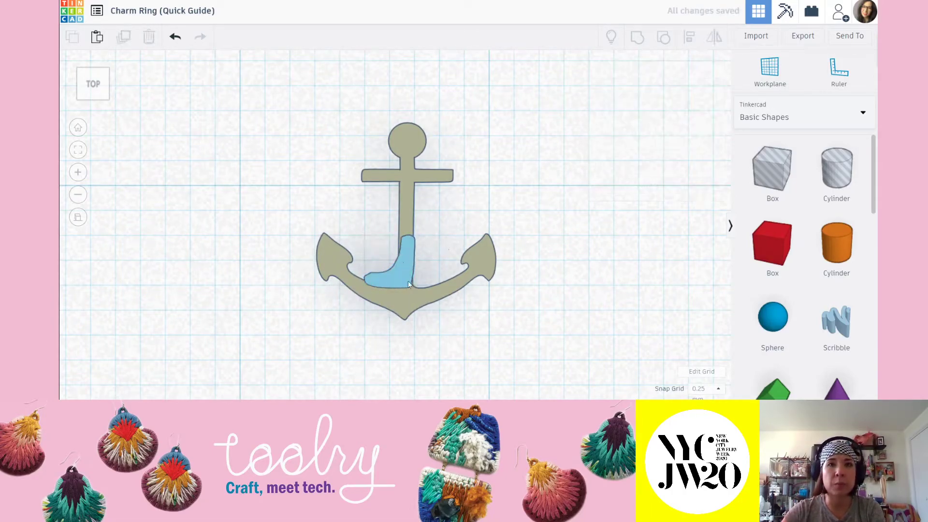
drag(410, 259, 410, 265)
click(539, 337)
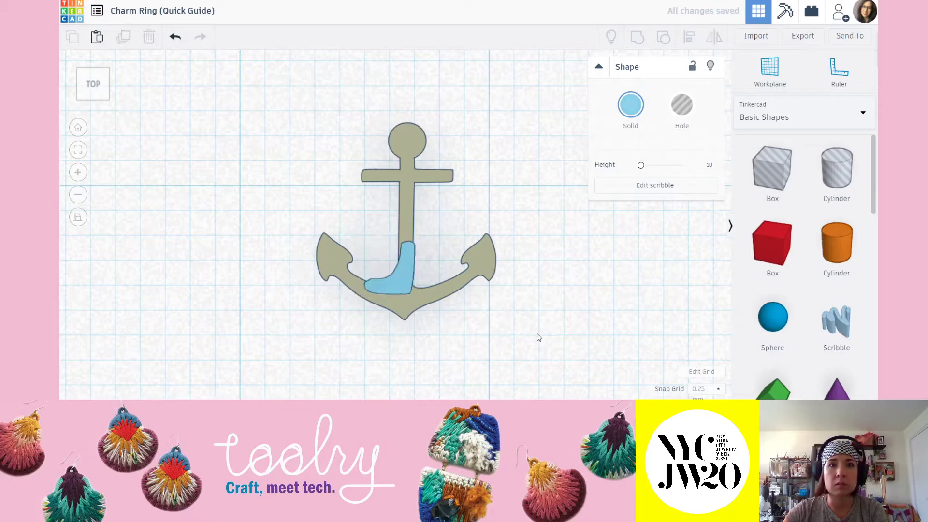
- Set the snap grid to 0.1 mm and nudge the scribble shape slightly left to align with the shank
click(712, 389)
click(699, 300)
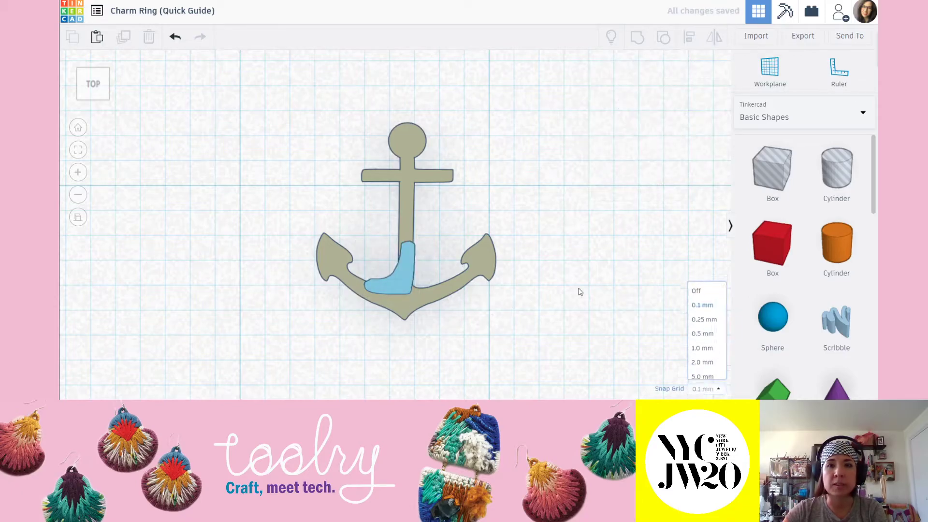
click(394, 279)
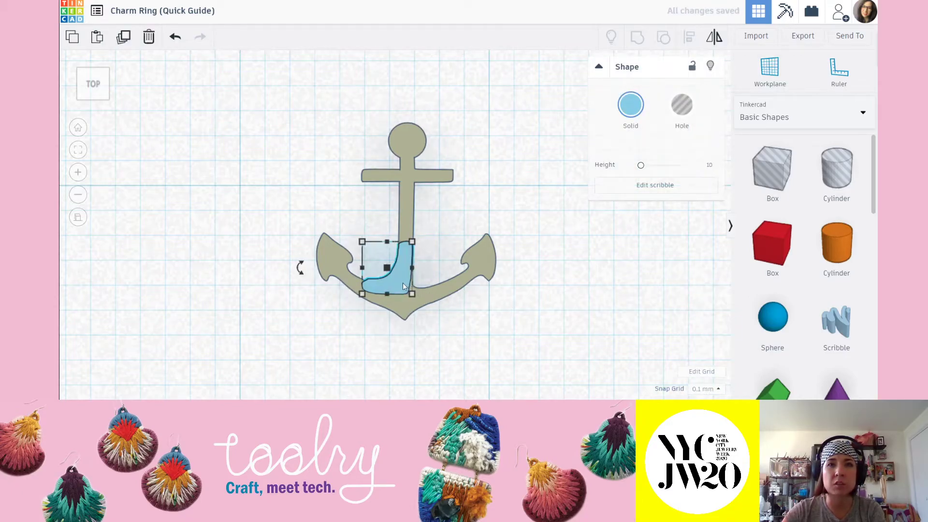
click(477, 203)
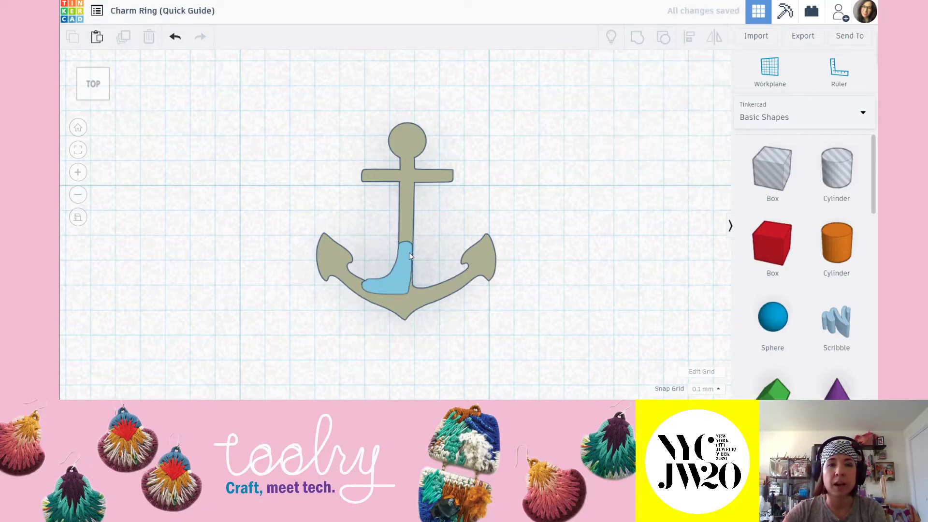
- Erase the upper edge of the scribble's toe so that it tapers smoothly into the curve
double_click(381, 283)
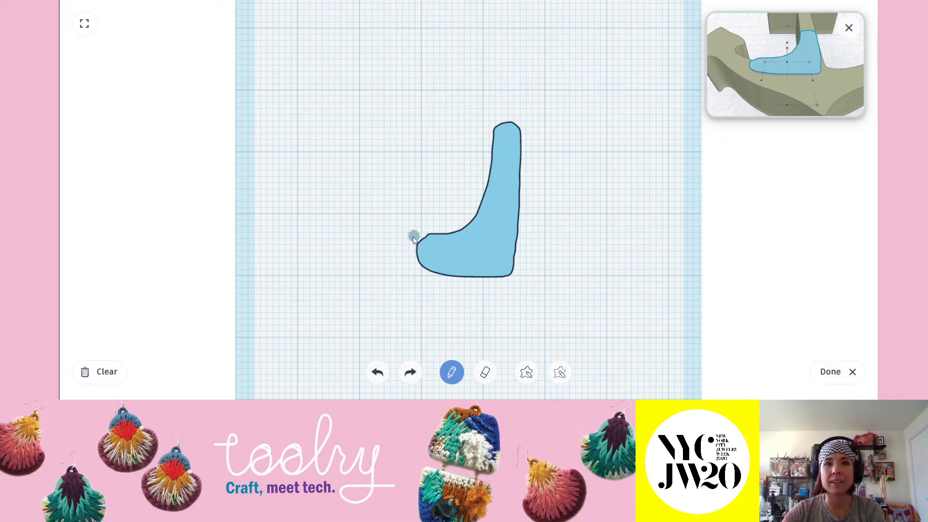
click(485, 372)
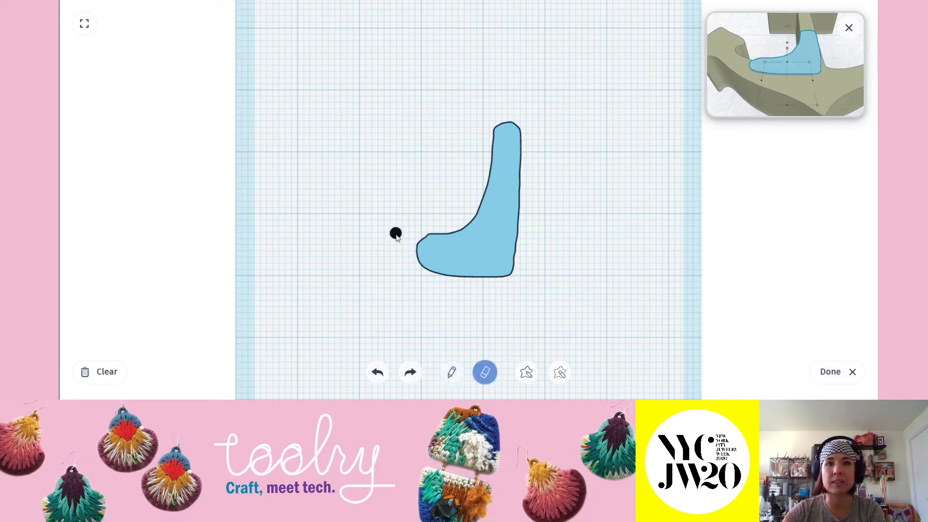
drag(422, 238, 465, 217)
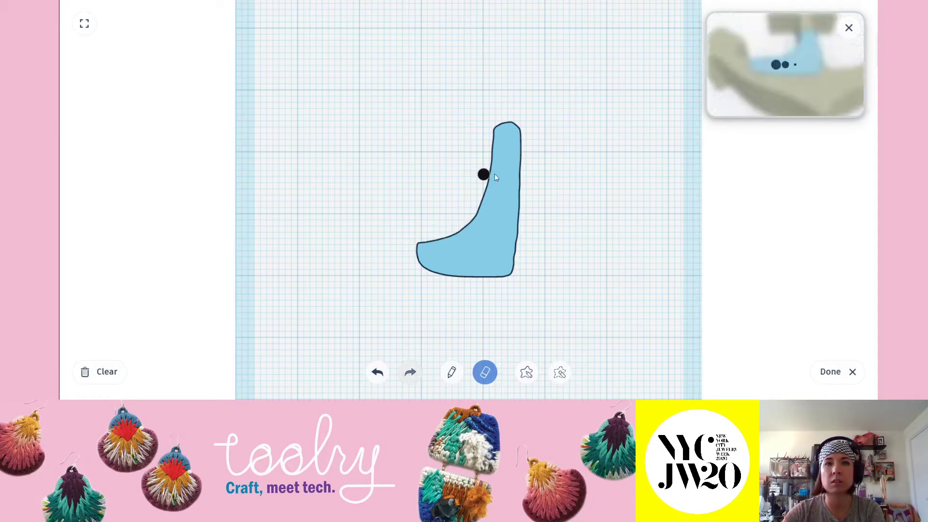
click(832, 373)
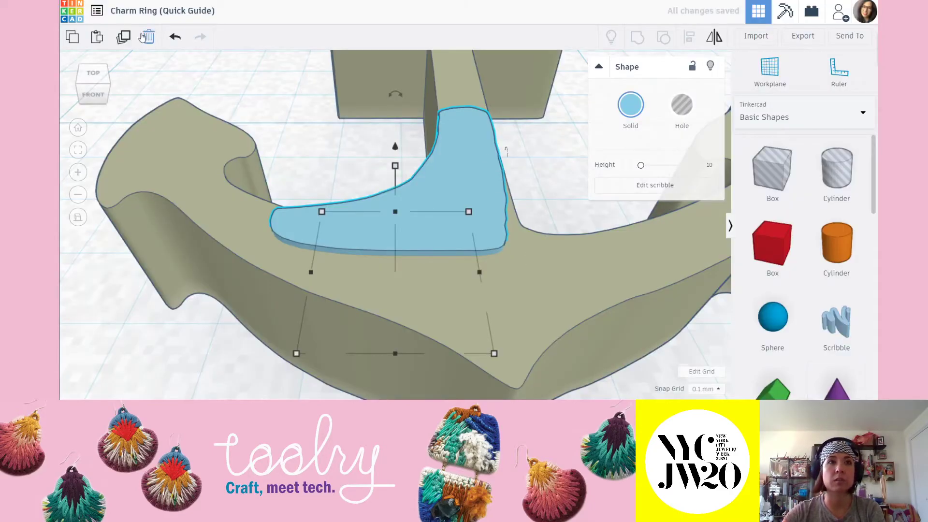
- Duplicate the corner scribble in place and mirror the copy left to right
click(92, 75)
click(320, 112)
scroll(379, 227, down, 6)
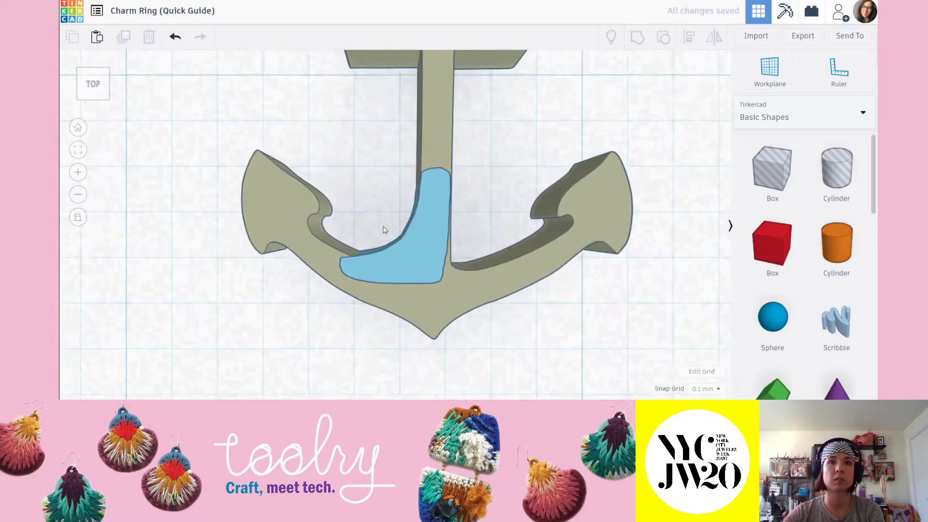
click(75, 218)
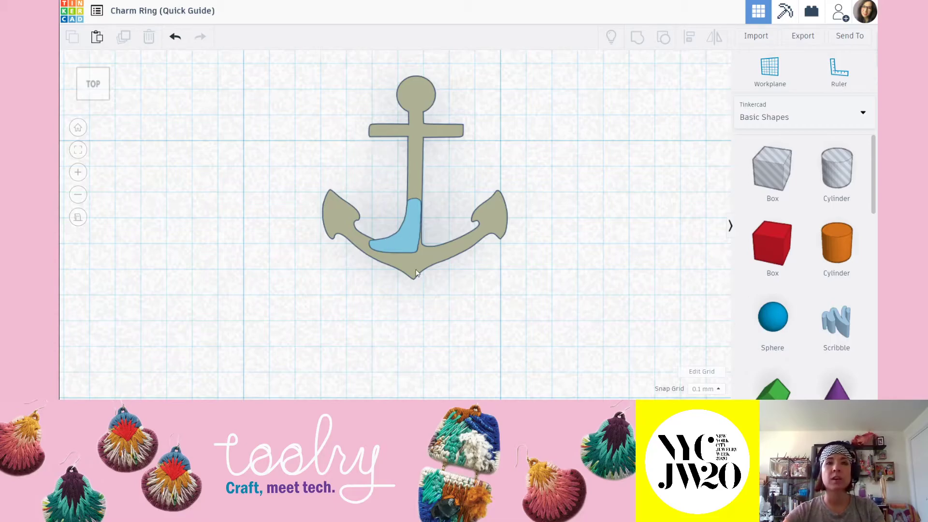
click(408, 242)
click(124, 37)
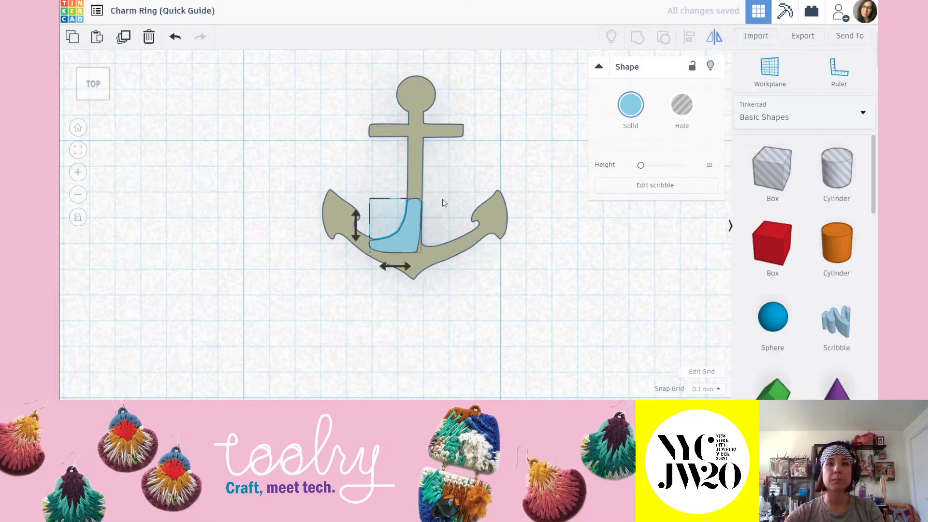
click(395, 266)
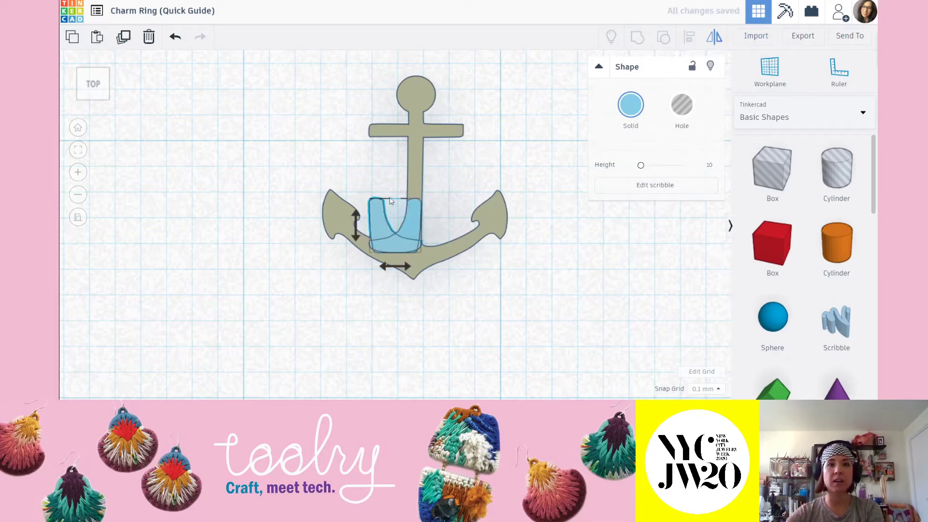
- Move the mirrored copy to the right until it fills the opposite corner between shank and arm
key(Right)
key(Right)
key(Right)
key(Right)
key(Right)
key(Right)
key(Right)
key(Right)
key(Right)
key(Right)
key(Right)
key(Right)
key(Right)
key(Right)
key(Right)
click(551, 295)
- Try to group the anchor with both corner shapes, and undo the grouping
drag(511, 339, 298, 175)
click(638, 37)
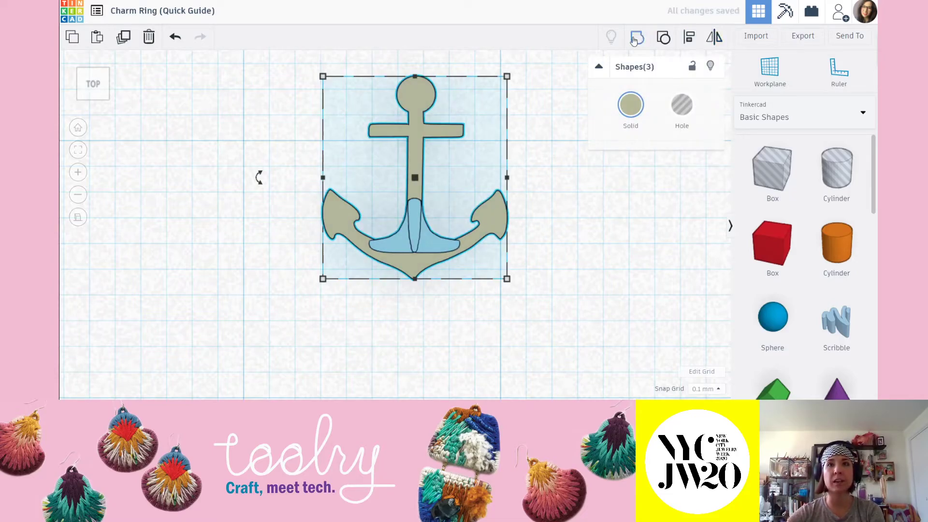
click(501, 304)
right_drag(501, 304, 401, 222)
key(ctrl+z)
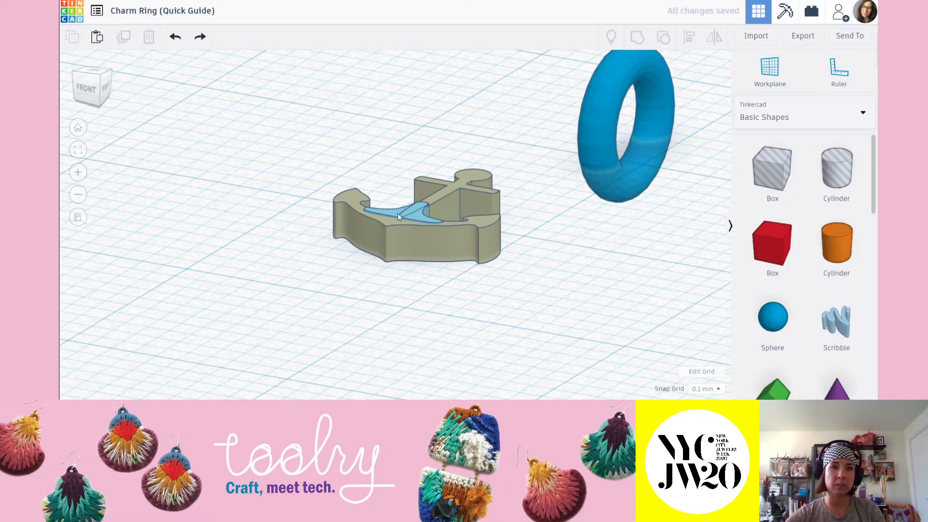
- Set the height of both corner scribble shapes to 1.50 mm
click(398, 216)
shift+click(419, 220)
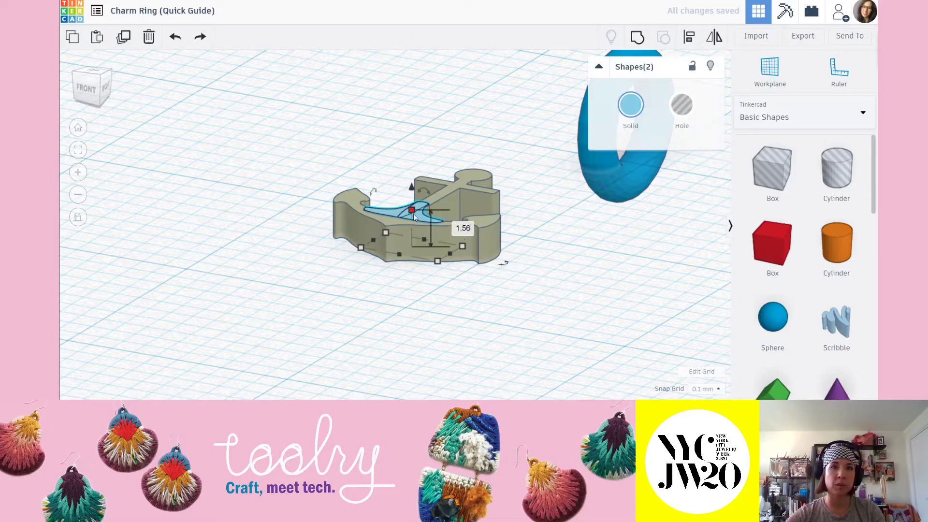
click(464, 230)
key(Return)
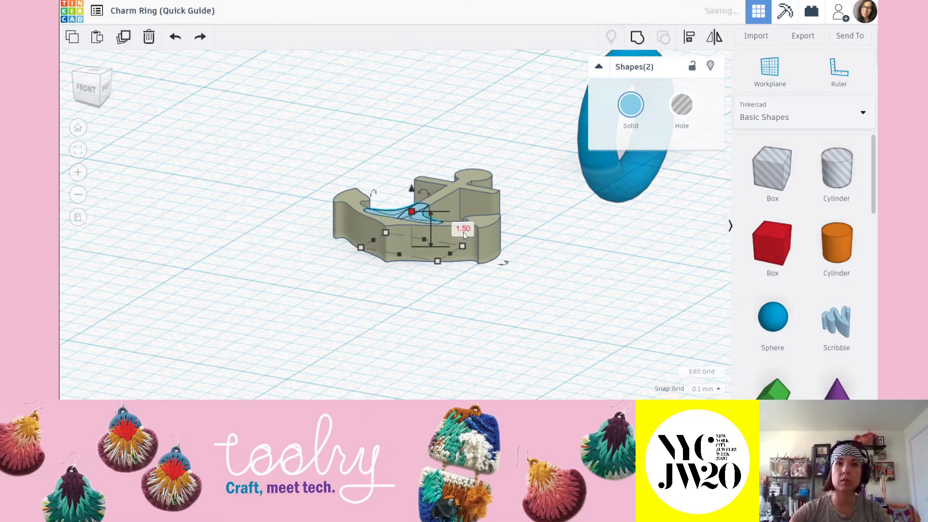
- Group the anchor and both corner shapes into a single shape
click(469, 132)
right_drag(470, 134, 510, 294)
drag(512, 298, 290, 160)
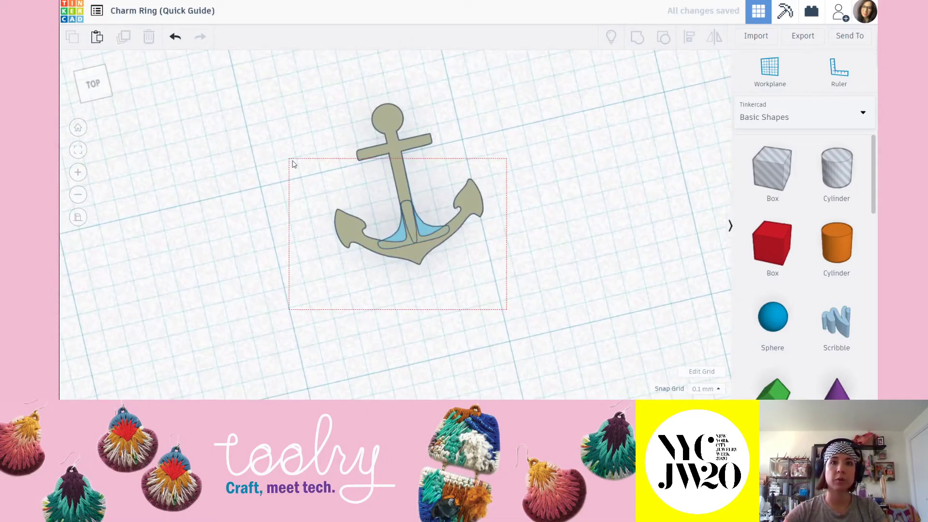
right_drag(534, 188, 538, 203)
click(466, 272)
click(513, 303)
right_drag(513, 302, 491, 270)
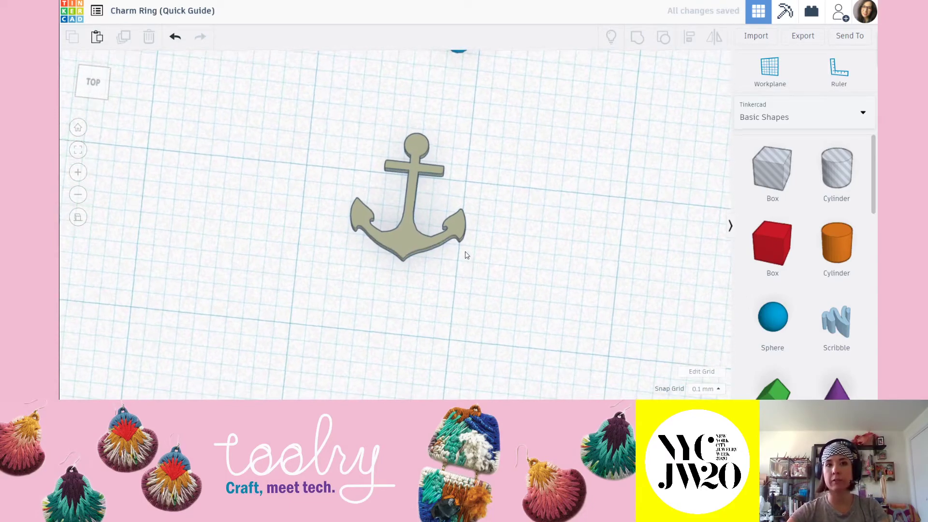
- Enlarge the anchor proportionally to about 11.05 mm long
scroll(426, 255, down, 5)
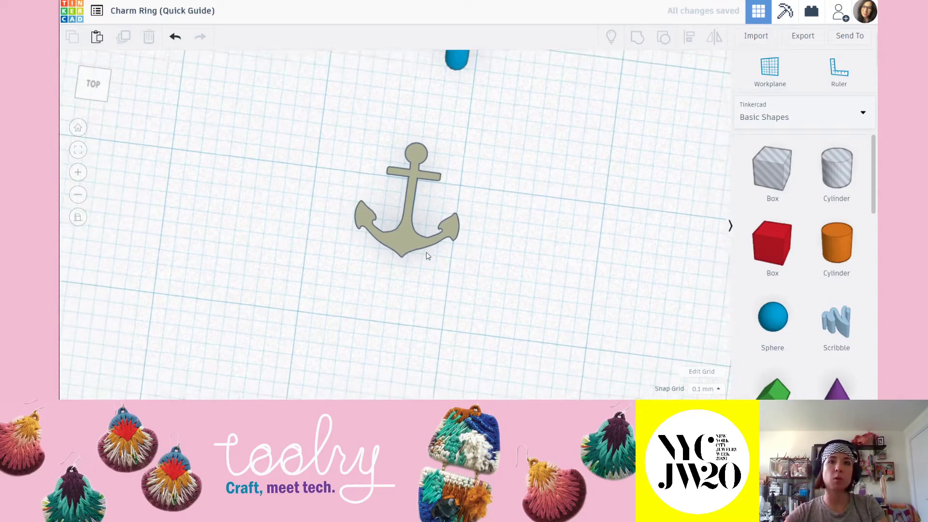
right_drag(430, 223, 439, 268)
click(93, 82)
scroll(410, 204, up, 2)
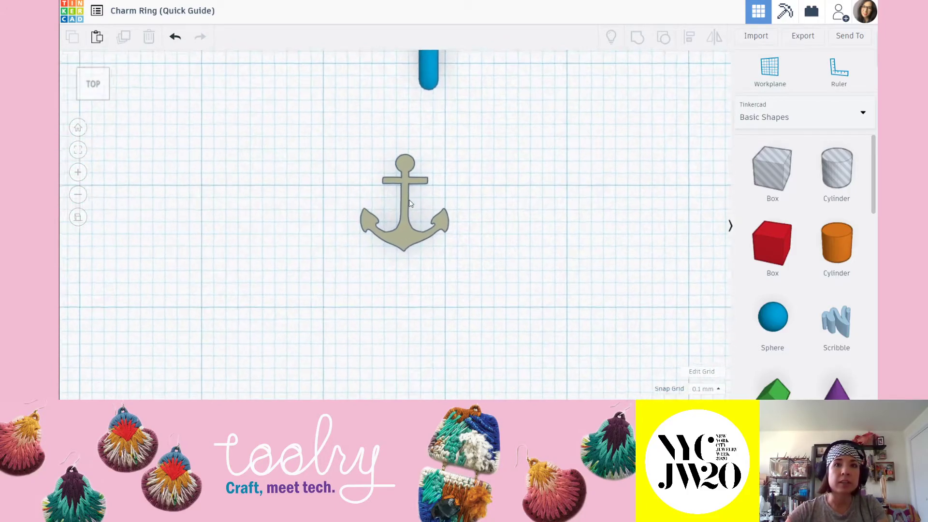
scroll(410, 203, up, 2)
click(379, 160)
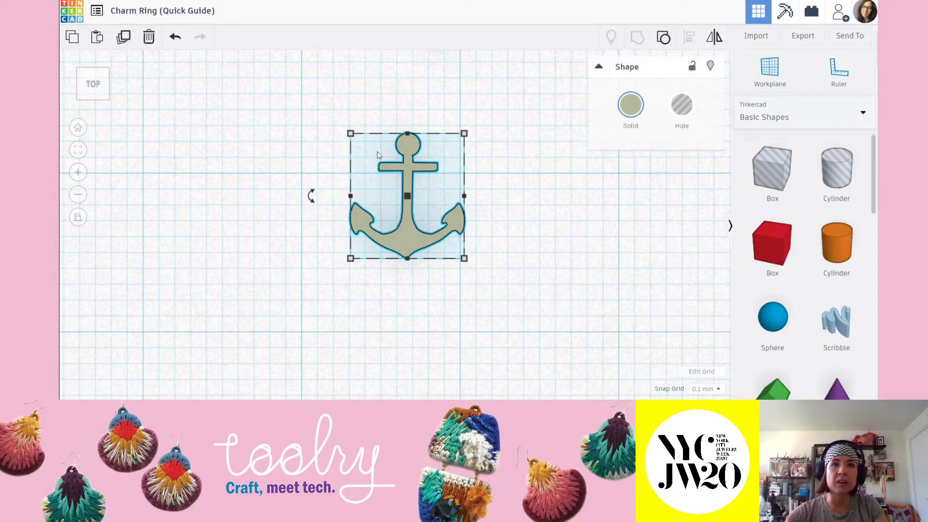
shift+drag(350, 134, 304, 97)
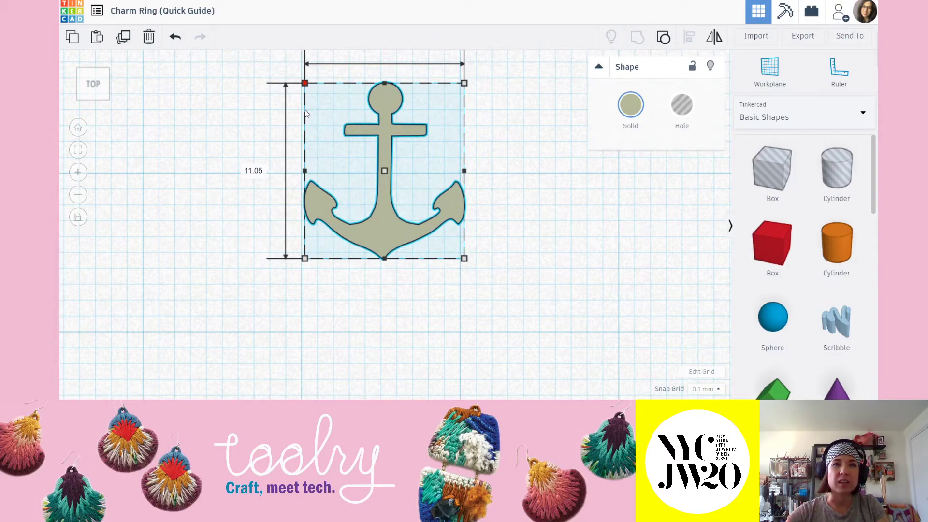
click(538, 278)
- Nudge the anchor slightly on the workplane, keeping it below the upright torus link
drag(382, 220, 384, 221)
scroll(461, 184, down, 3)
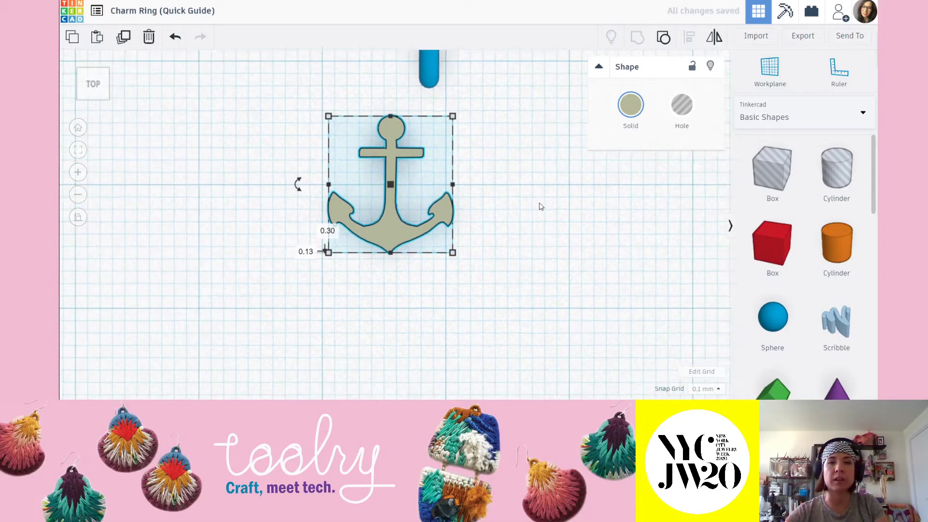
middle_drag(512, 170, 497, 250)
click(496, 251)
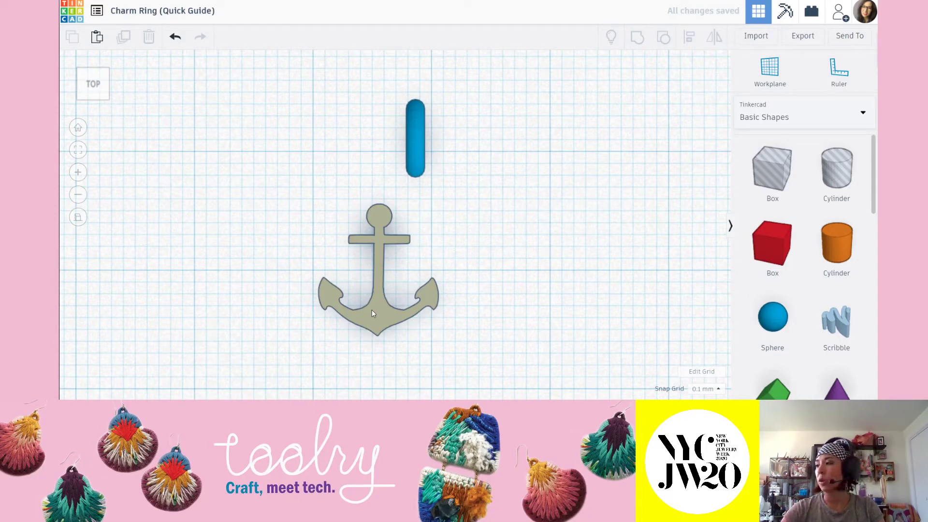
- Reduce the anchor's height to make the charm thinner
click(368, 311)
right_drag(368, 311, 358, 217)
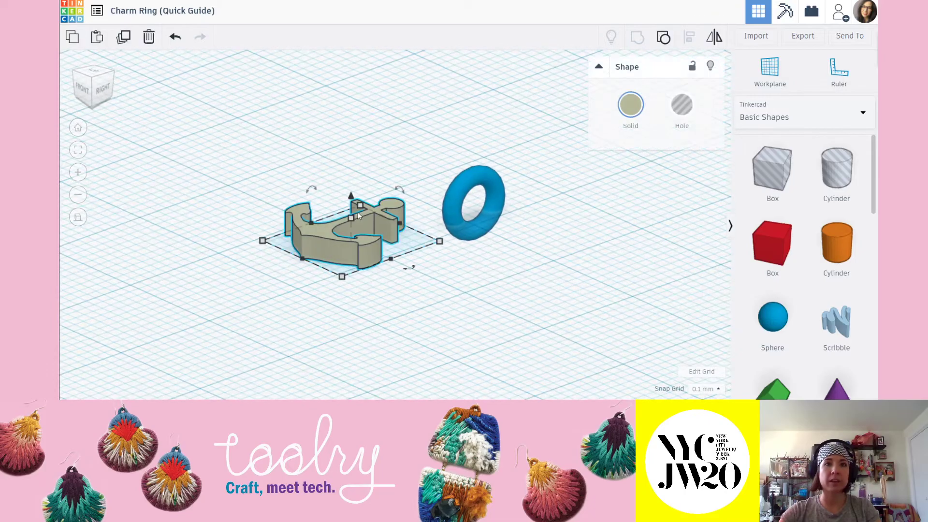
mouse_move(352, 216)
click(401, 229)
text(1.0)
key(Return)
click(377, 148)
right_drag(377, 147, 406, 217)
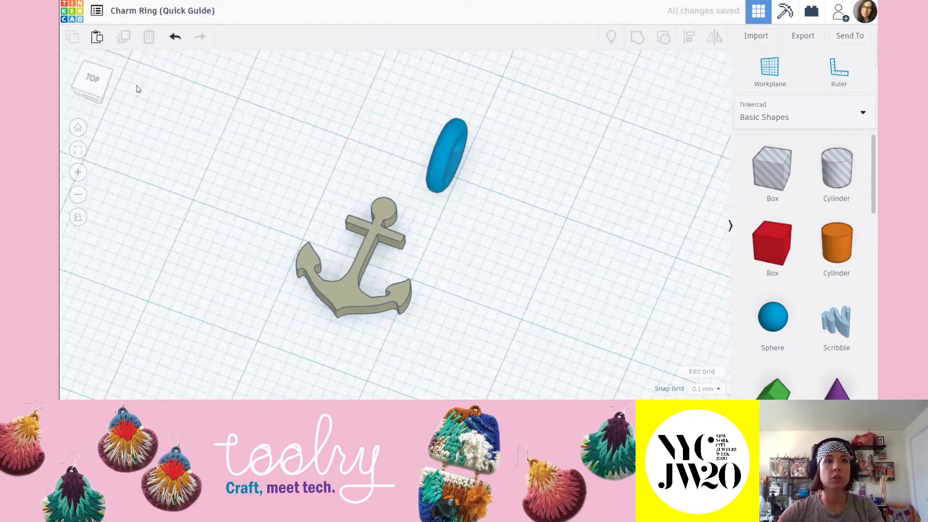
click(98, 85)
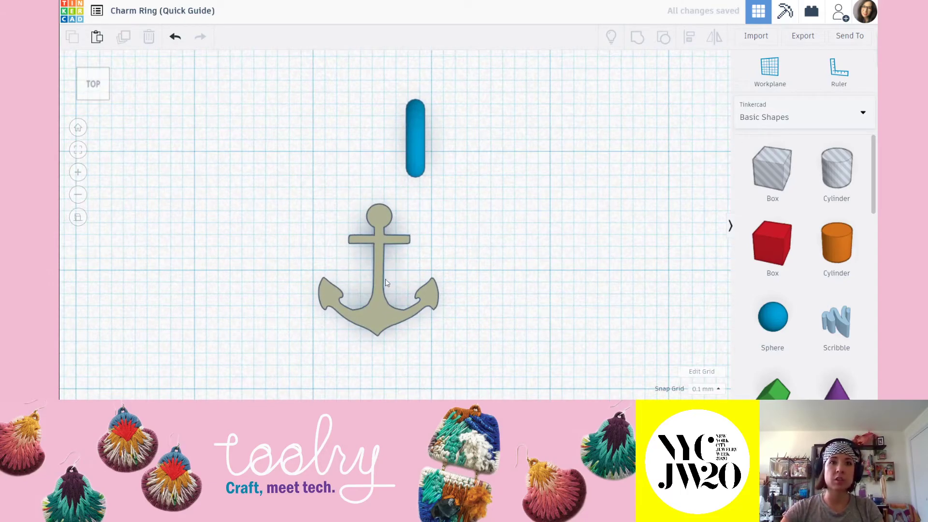
- Move the anchor about 3.1 mm across and 3.9 mm toward the upright torus link so its eyelet overlaps the link's end
drag(377, 318, 414, 268)
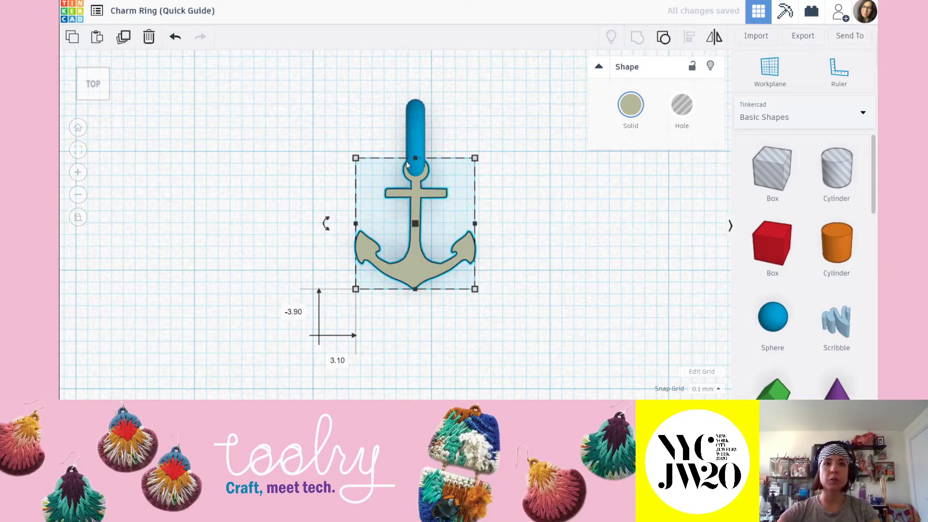
click(453, 172)
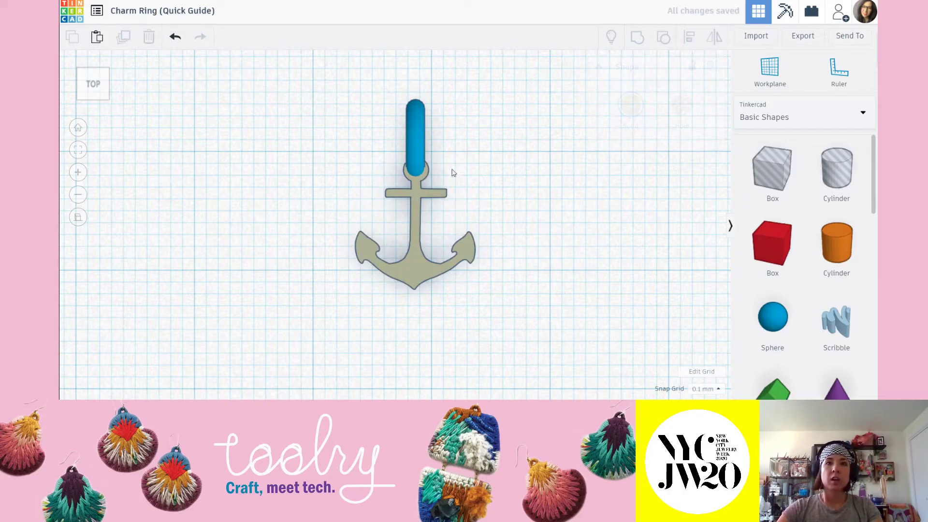
click(414, 213)
click(416, 124)
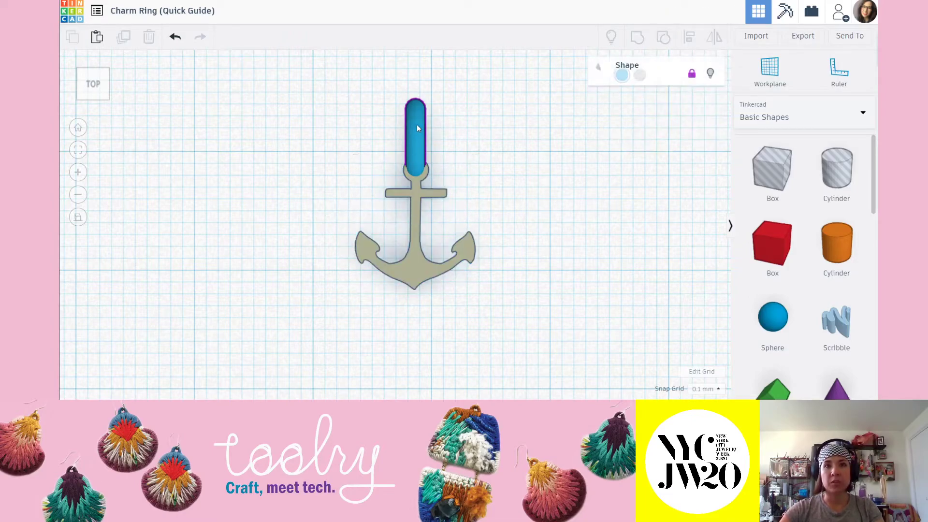
click(464, 124)
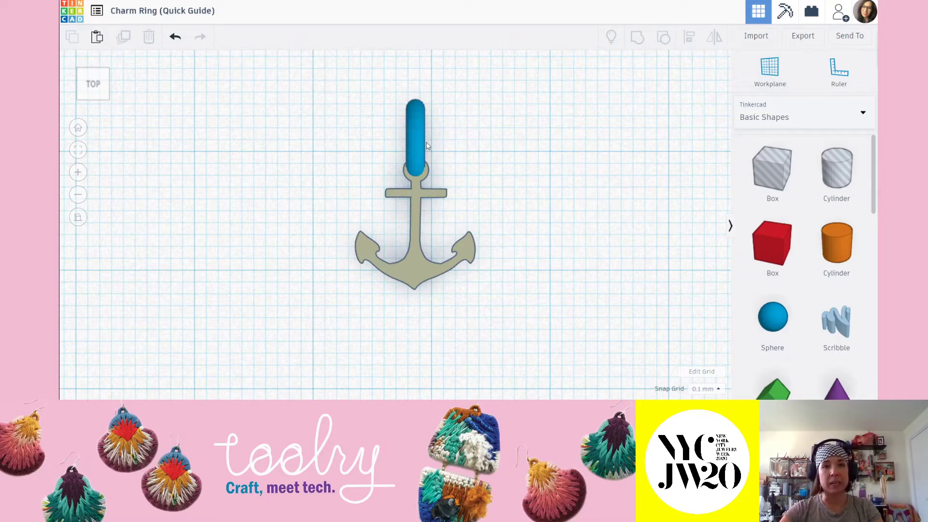
- Enlarge the anchor proportionally to about 11.23 mm wide and 12.35 mm long
click(416, 207)
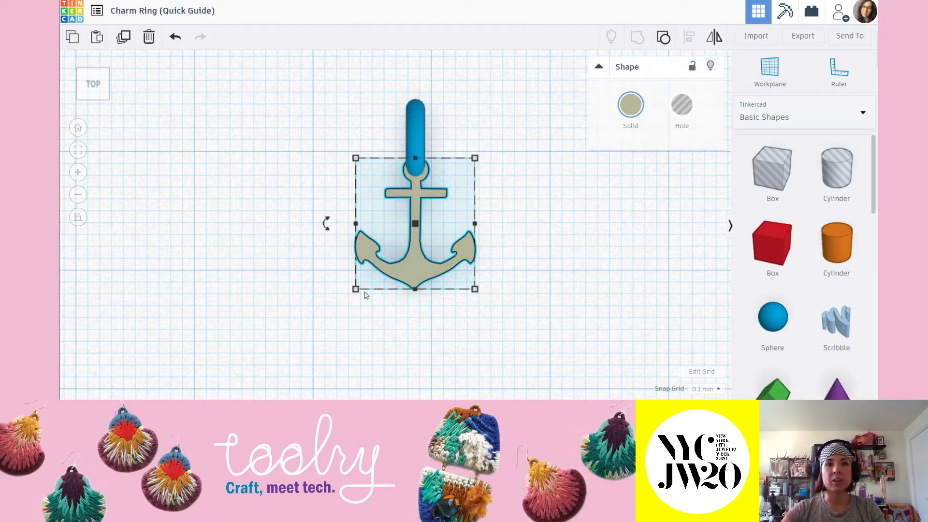
drag(355, 289, 342, 304)
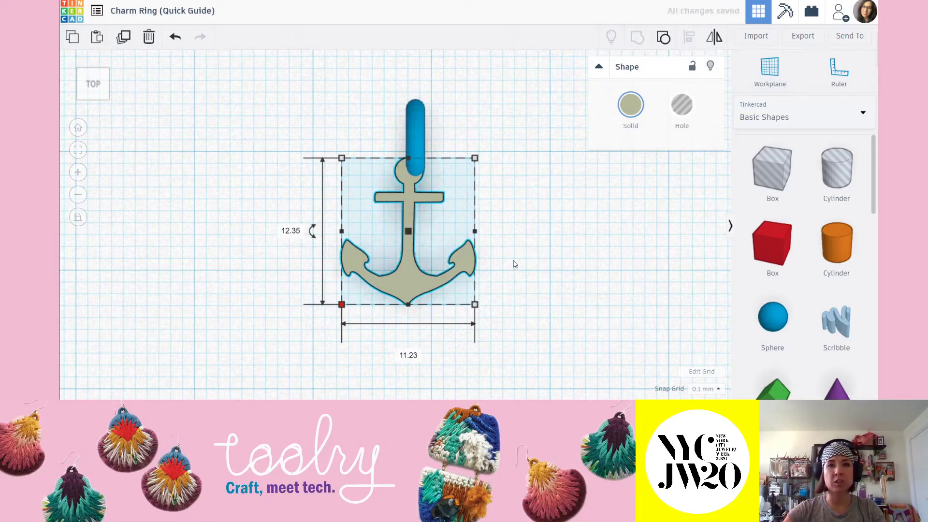
click(488, 267)
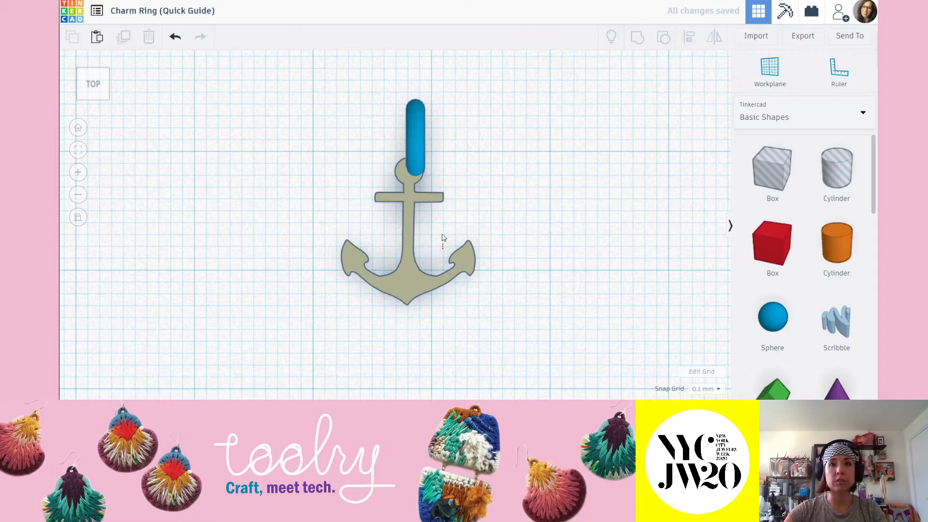
- Align the anchor with the upright torus link so both share the same centre line across the anchor's width
drag(444, 247, 379, 116)
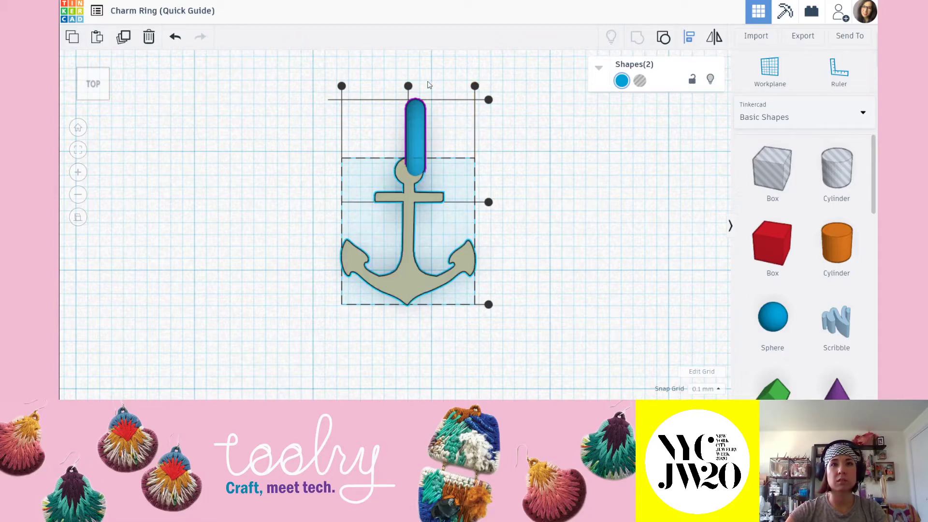
click(590, 235)
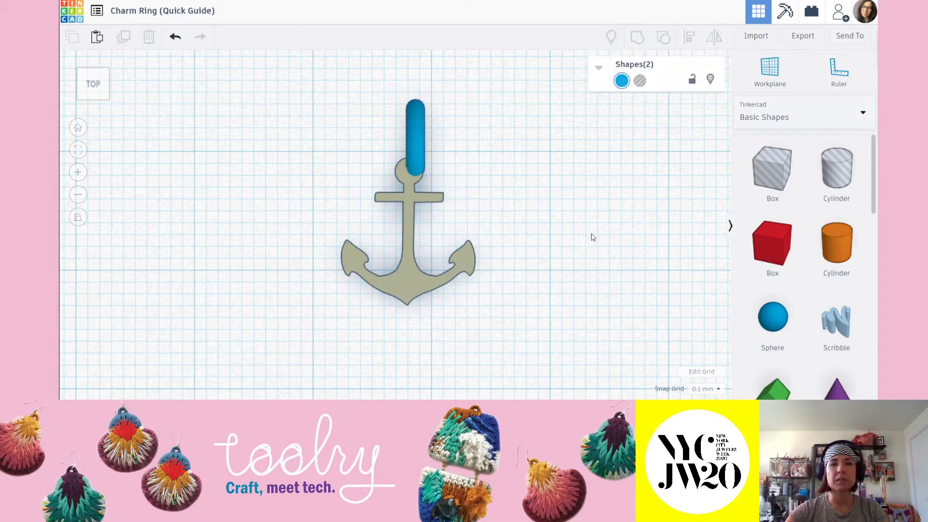
click(406, 289)
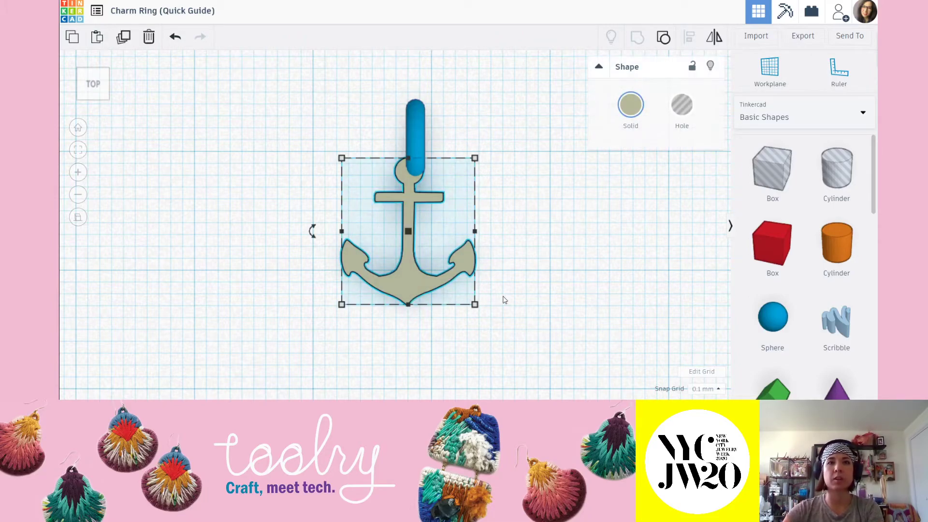
click(564, 326)
right_drag(582, 318, 503, 304)
drag(509, 311, 313, 136)
click(504, 169)
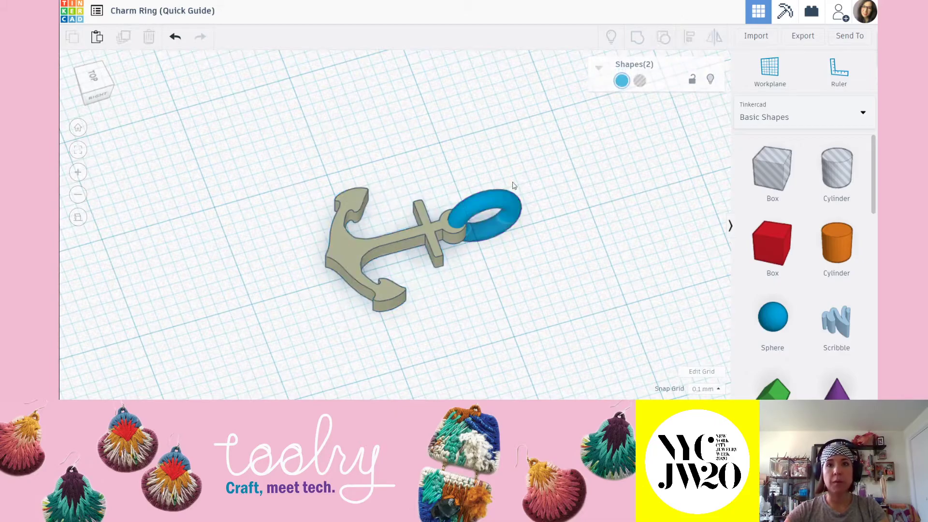
- Unlock the upright torus link so it can be edited
click(508, 210)
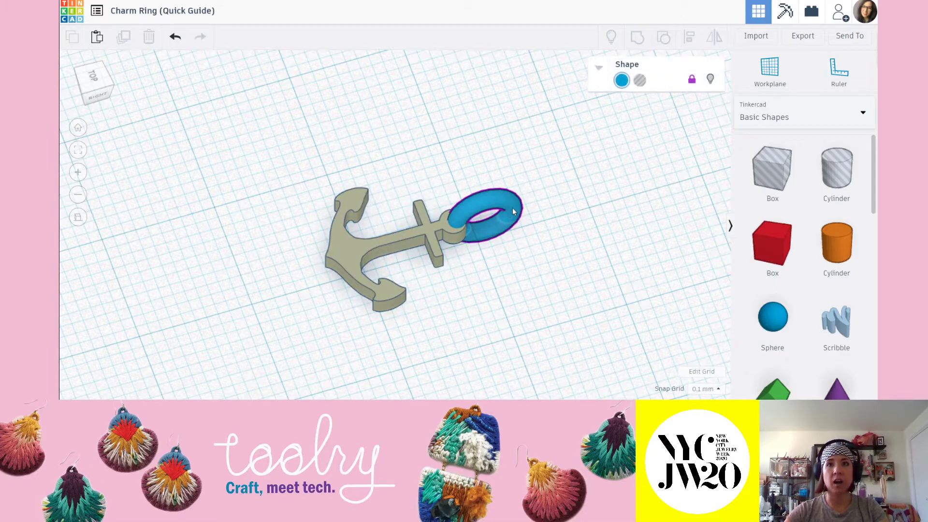
click(692, 82)
click(491, 316)
- Raise the anchor slightly off the workplane toward the mid-height of the upright torus link
right_drag(466, 231, 417, 162)
right_drag(444, 291, 438, 242)
click(93, 86)
click(403, 233)
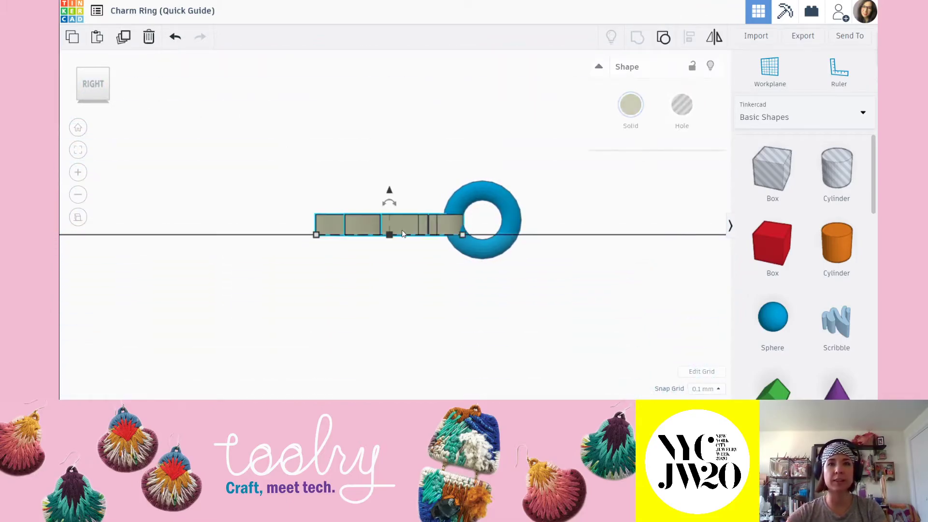
drag(390, 190, 389, 183)
click(443, 139)
right_drag(389, 234, 539, 338)
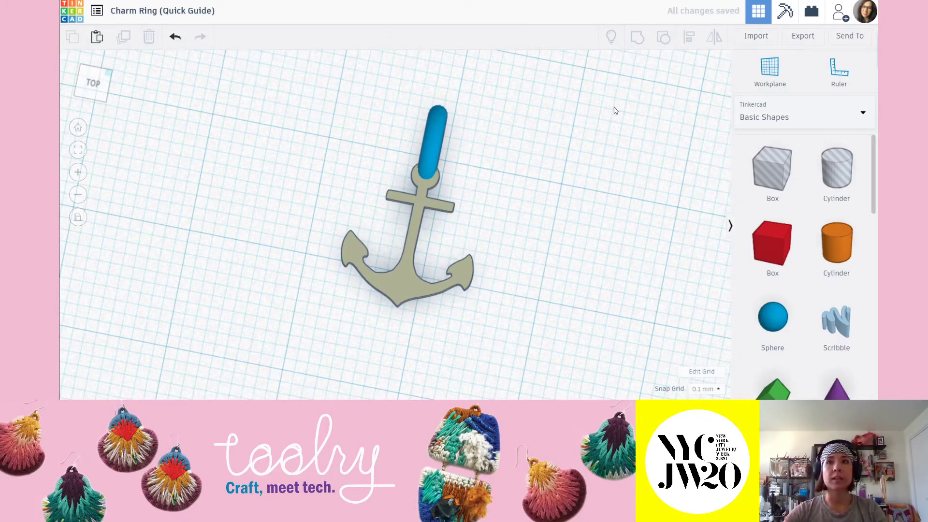
- Hide the upright torus link and the anchor, and show all hidden parts of the ring again
scroll(522, 217, down, 5)
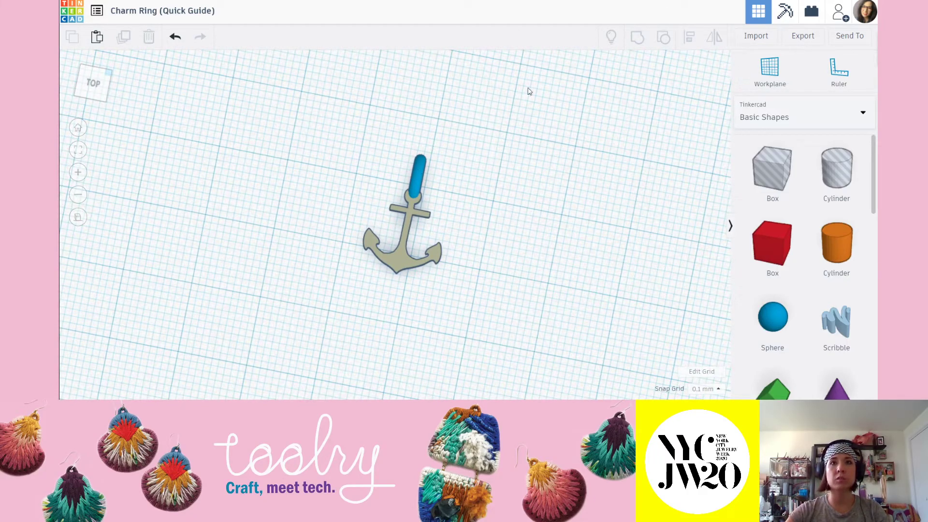
click(421, 177)
shift+click(404, 210)
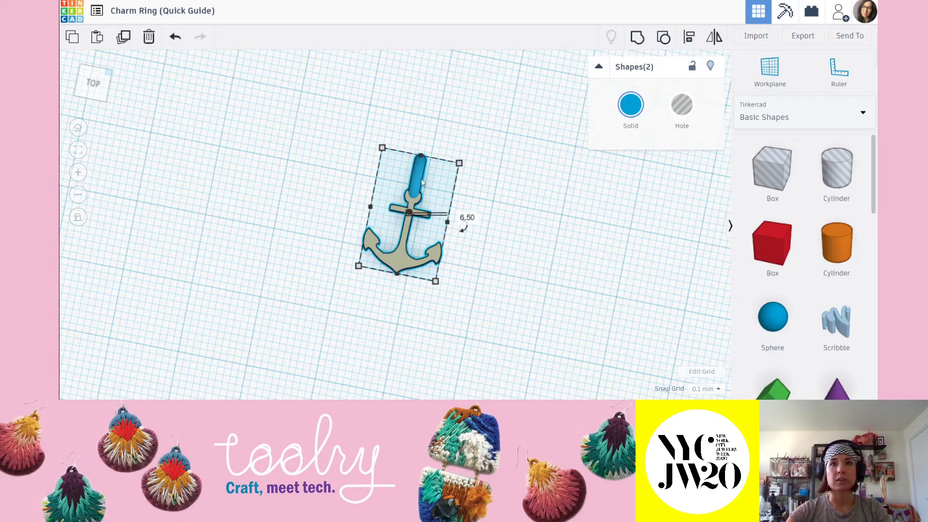
key(ctrl+h)
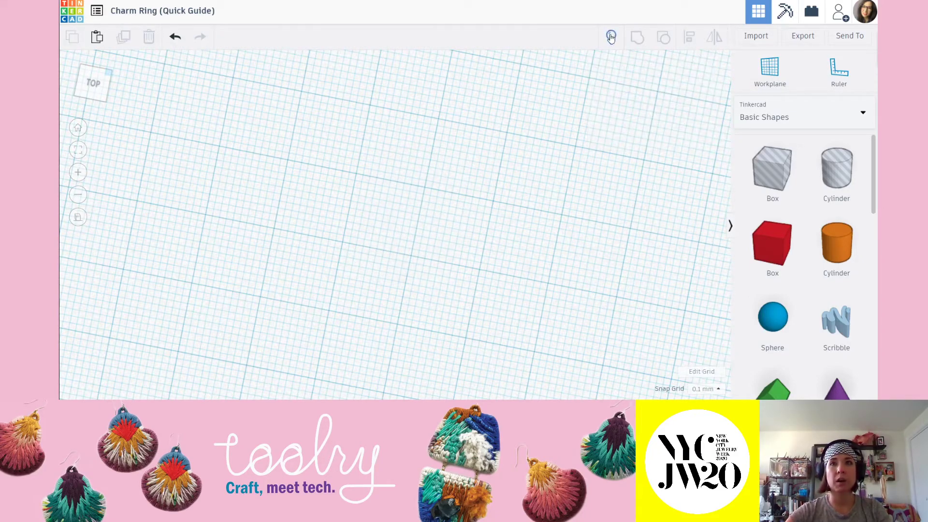
click(611, 37)
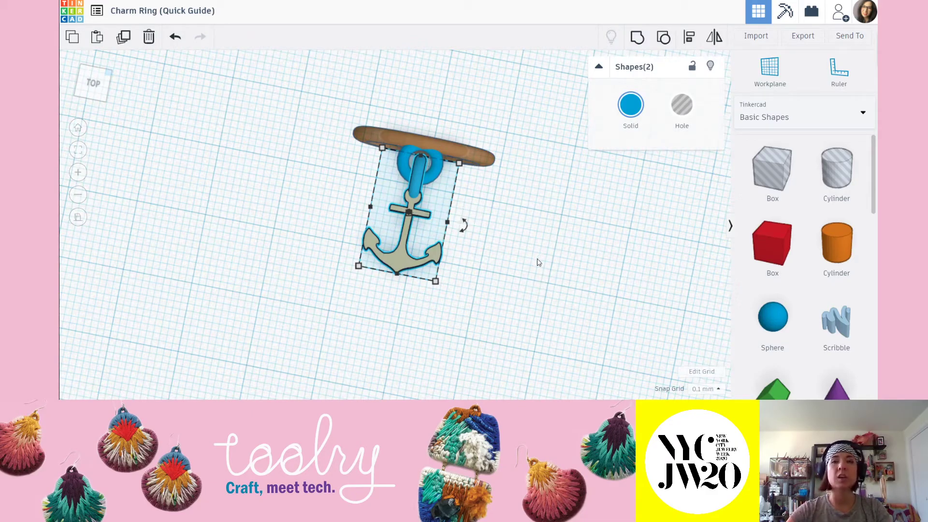
- Turn the upright torus link between the ring's loop and the anchor into a hole
click(543, 310)
right_drag(553, 331, 497, 234)
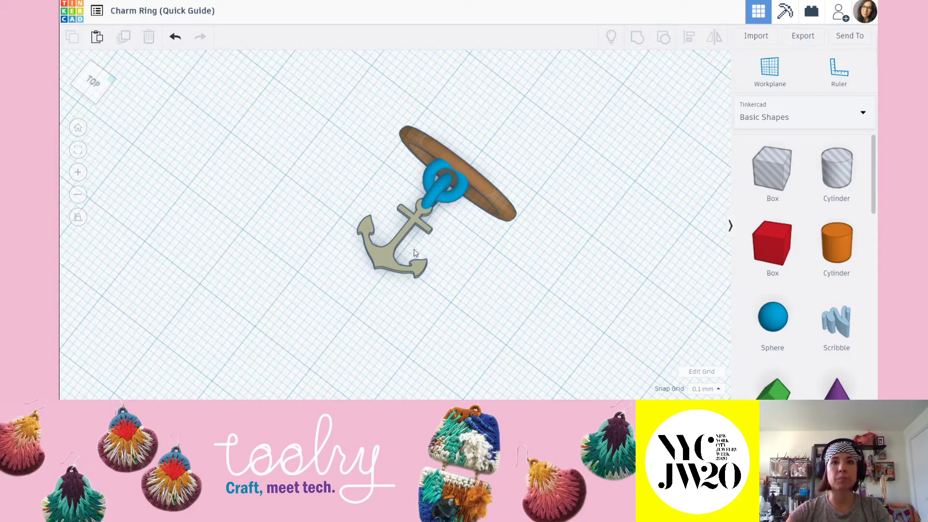
right_drag(414, 252, 426, 276)
click(92, 84)
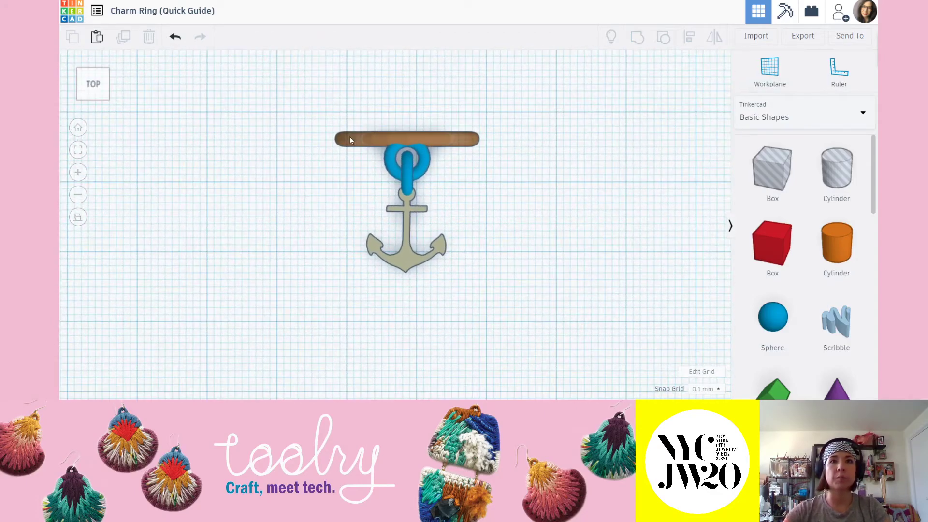
scroll(402, 138, up, 3)
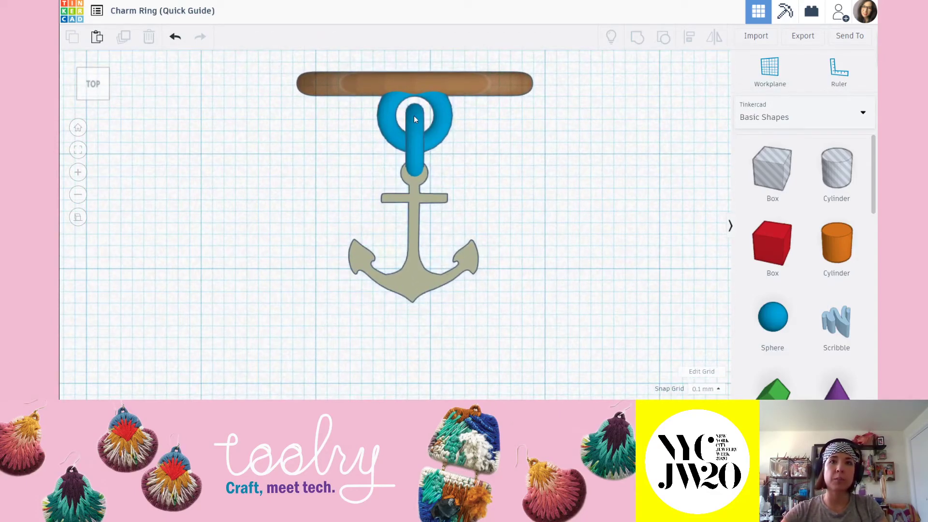
click(413, 118)
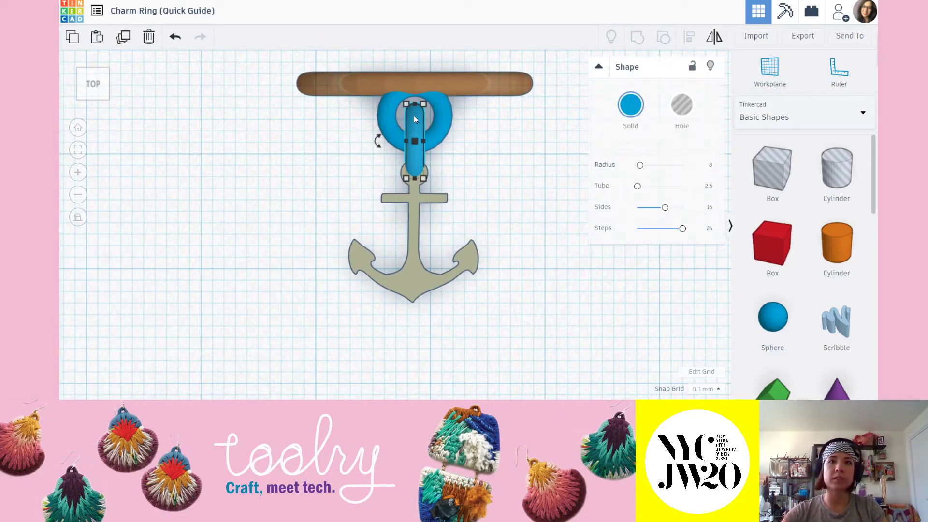
click(681, 111)
click(478, 151)
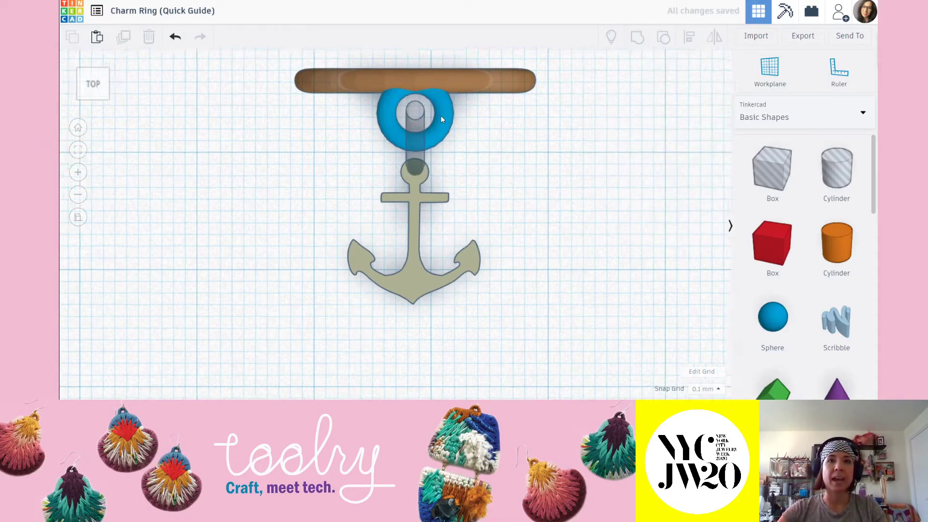
- Examine from above how the hole torus passes through the ring's loop and overlaps the anchor's eyelet
scroll(516, 160, up, 3)
middle_drag(516, 160, 481, 233)
scroll(425, 190, up, 2)
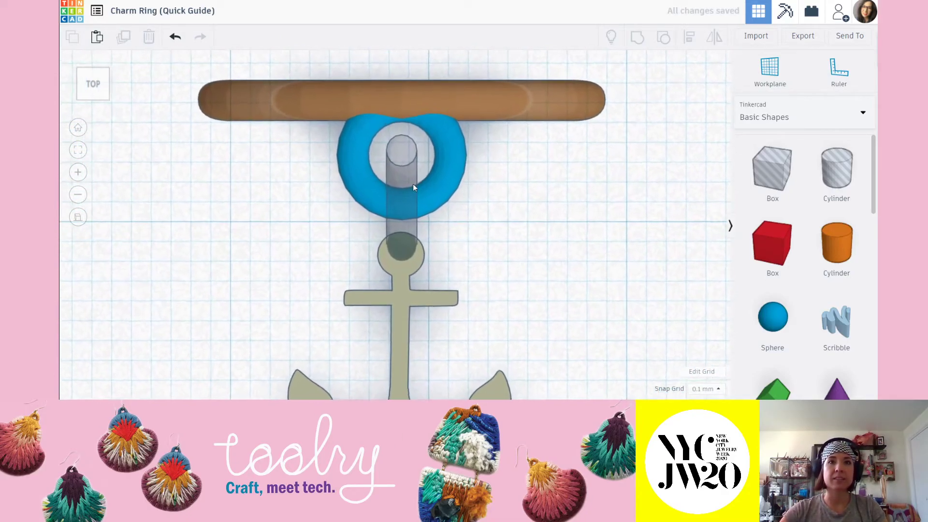
click(413, 185)
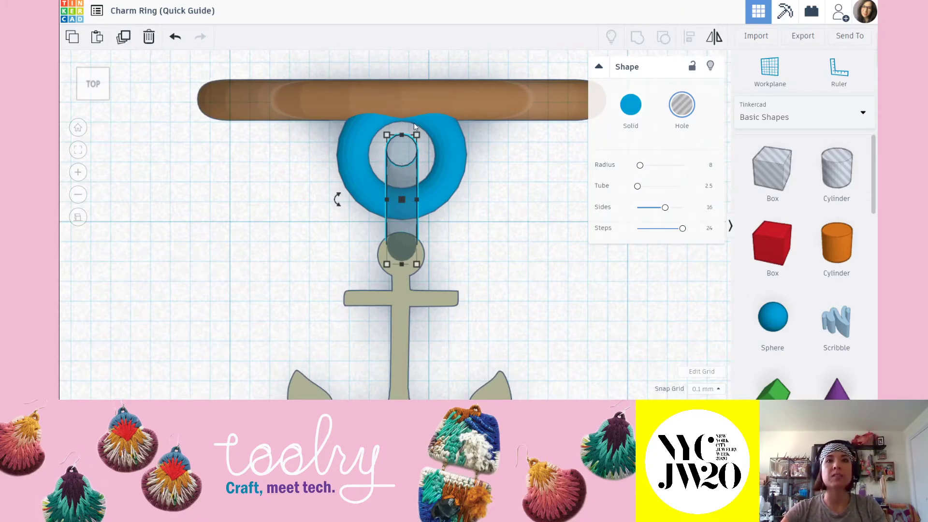
scroll(413, 137, up, 2)
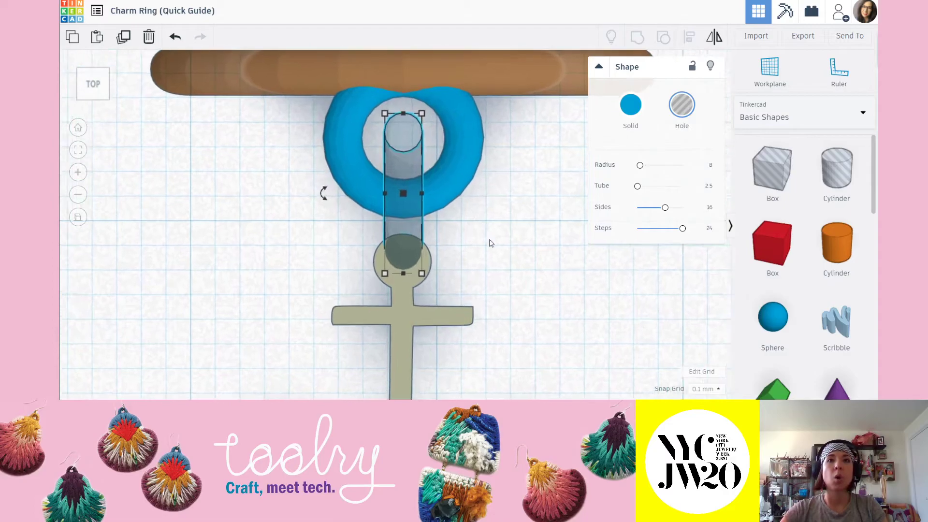
click(491, 242)
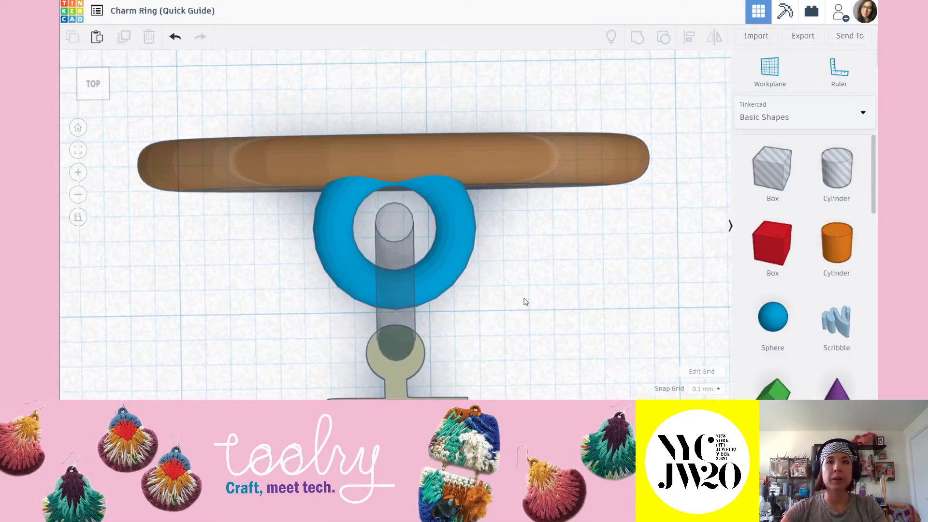
click(95, 87)
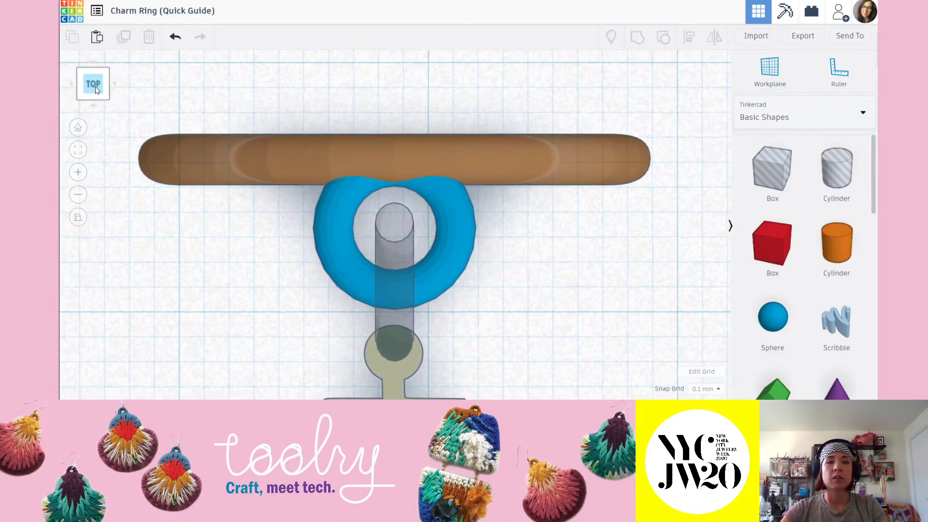
scroll(375, 179, down, 2)
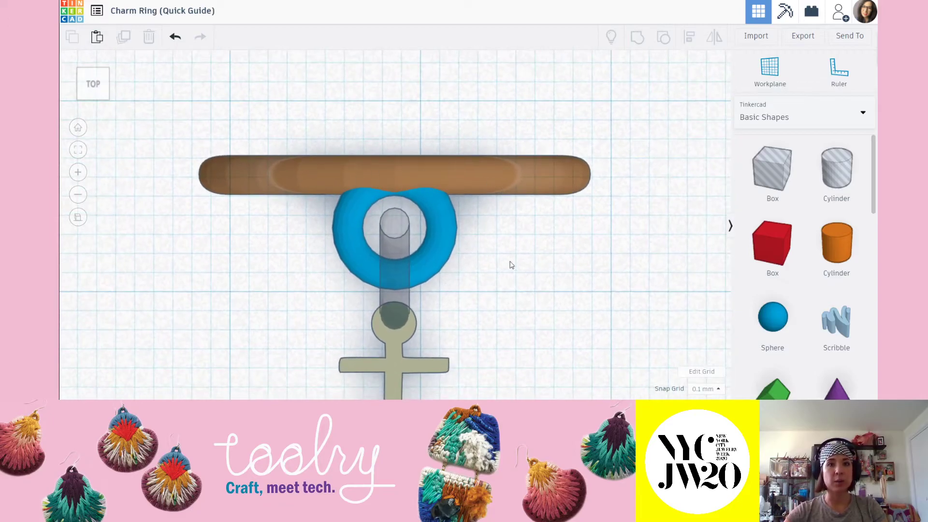
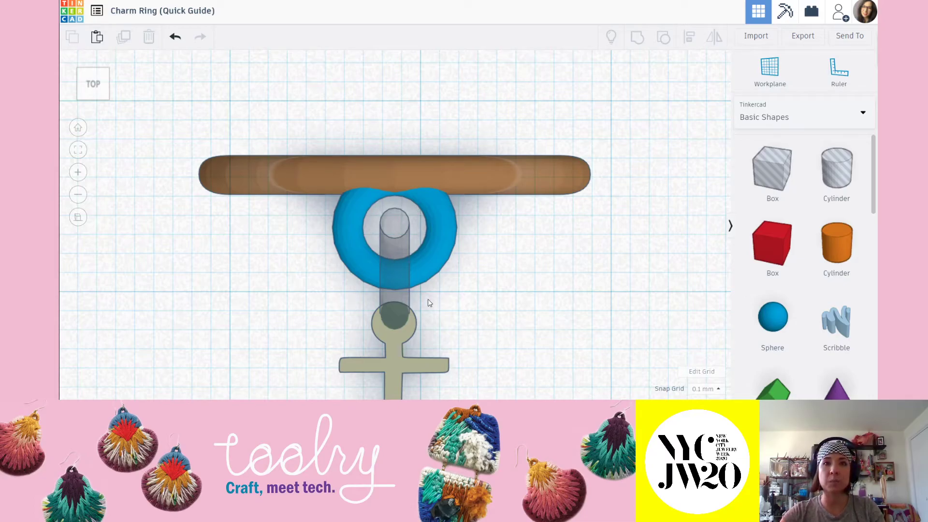
- Move the hole torus and the anchor together slightly away from the ring band, centring the torus's end in the ring's loop
right_drag(500, 292, 306, 210)
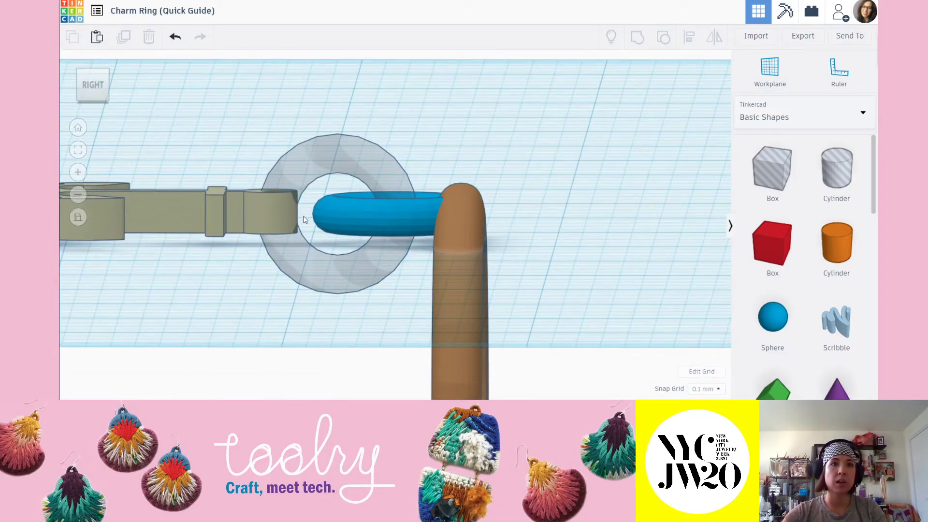
click(93, 85)
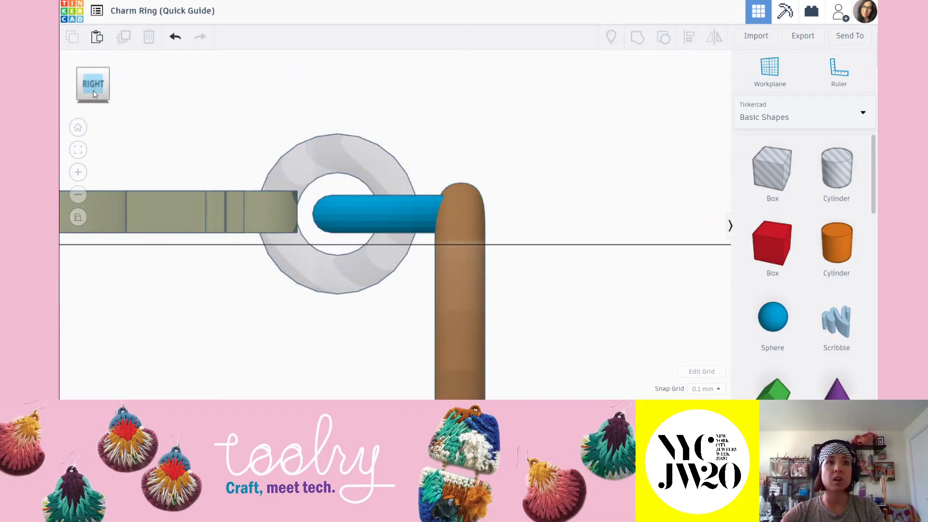
click(92, 88)
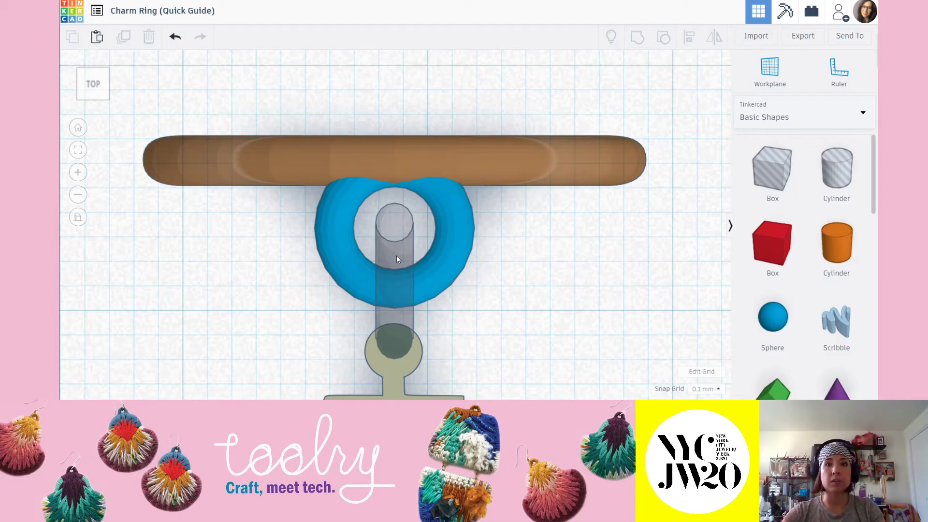
scroll(394, 244, down, 2)
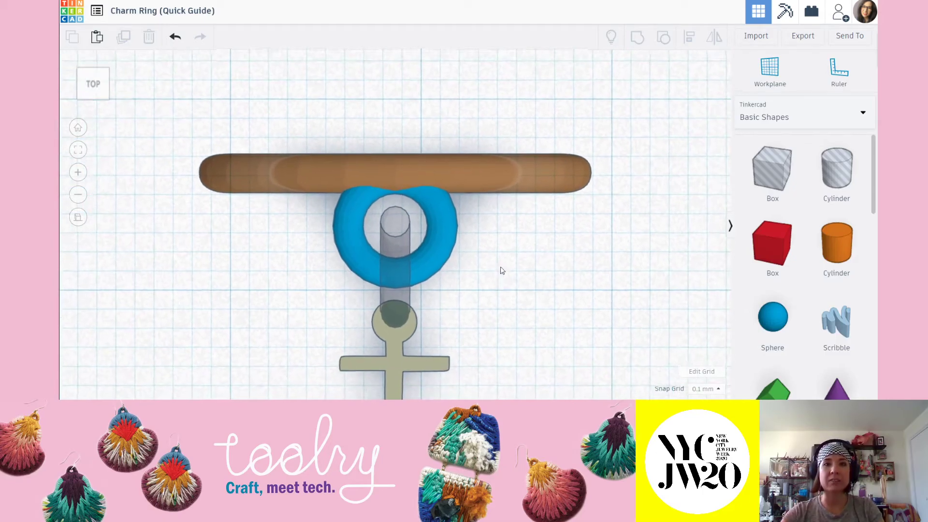
click(405, 207)
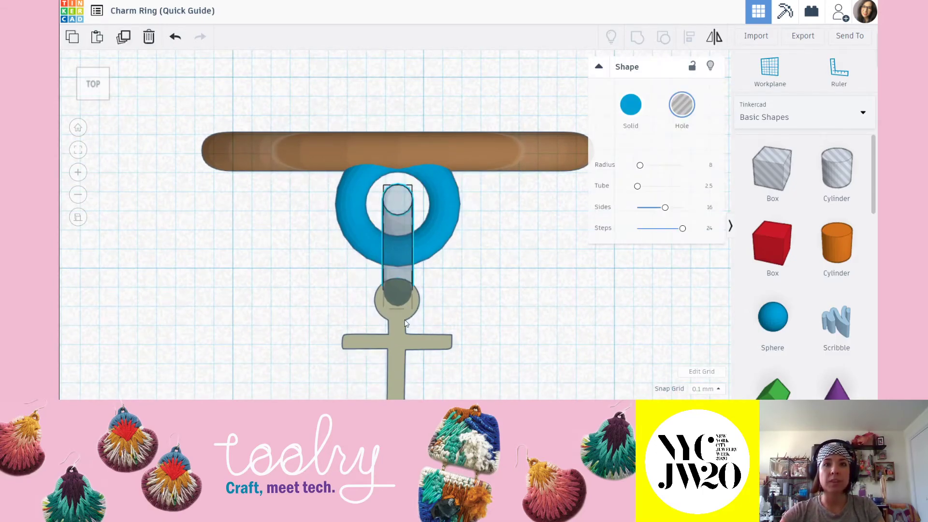
shift+click(410, 325)
scroll(393, 179, up, 2)
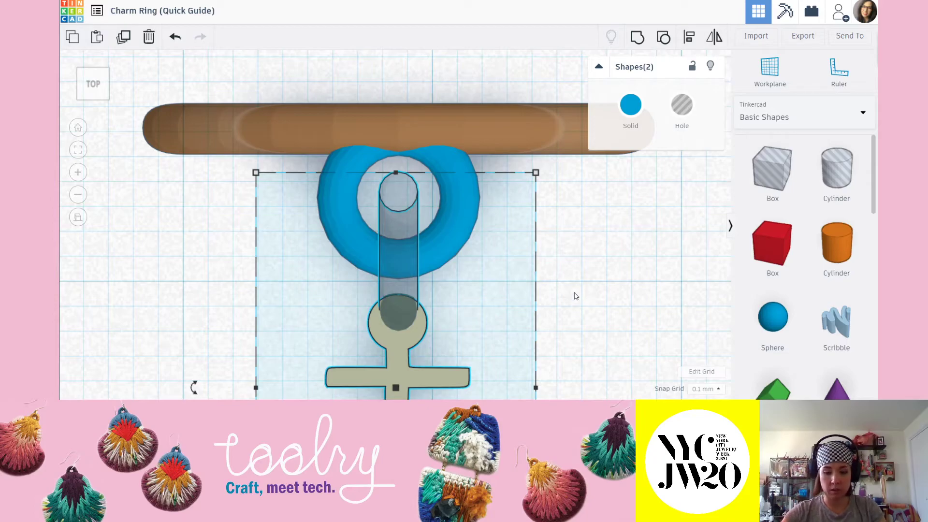
middle_drag(572, 294, 572, 288)
key(Down)
key(Down)
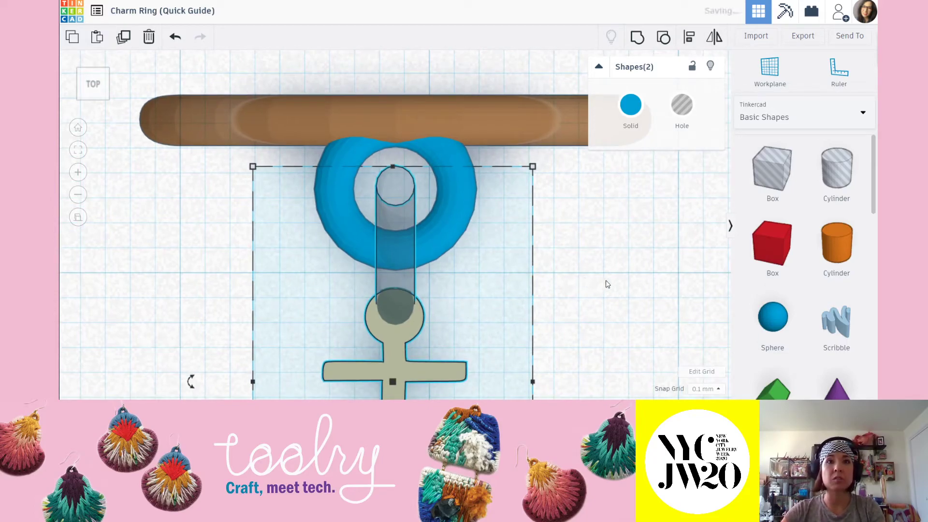
click(610, 285)
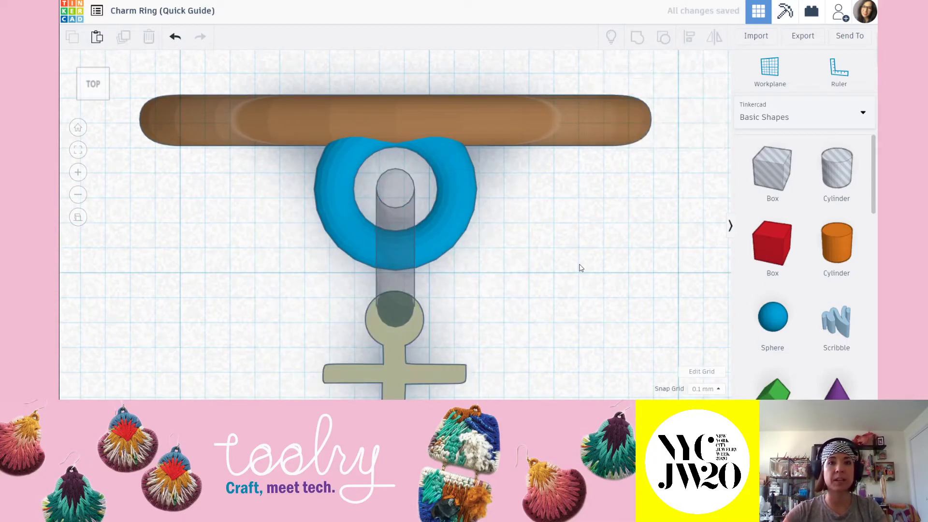
- Examine from above and at an angle how the hole torus sits inside the ring's loop and over the anchor's eyelet
mouse_move(366, 203)
right_down()
mouse_move(428, 265)
mouse_move(381, 211)
right_up()
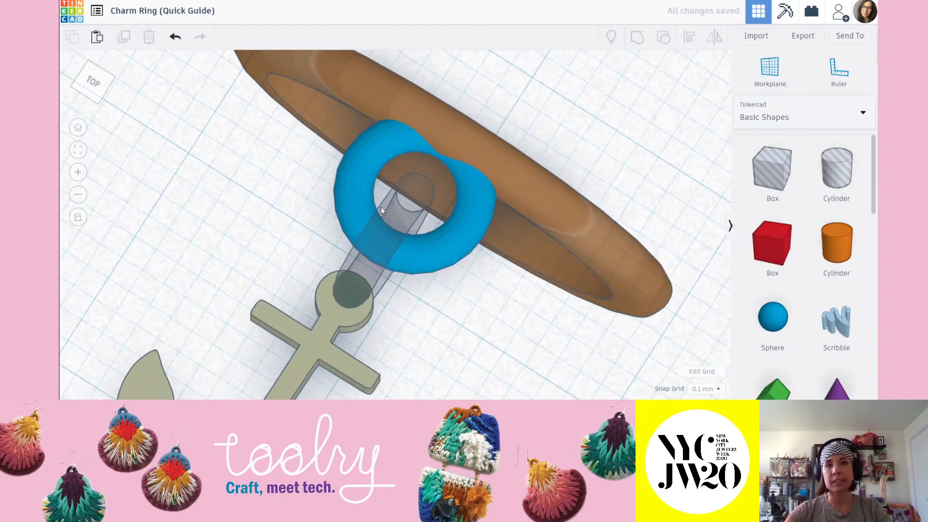
click(361, 211)
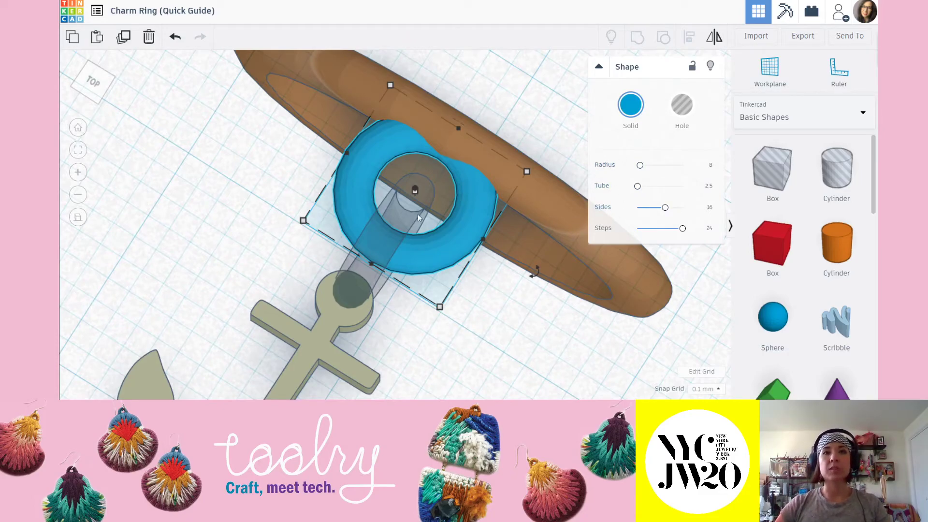
click(92, 82)
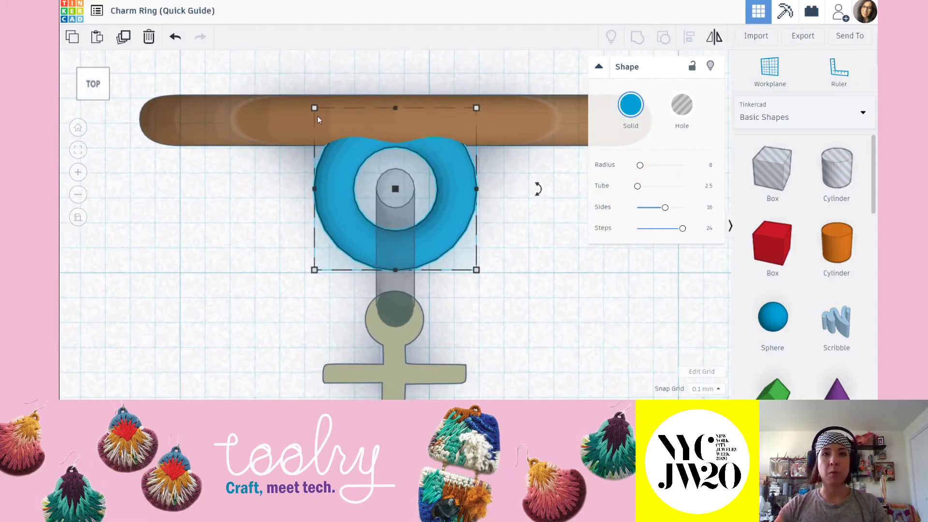
click(520, 254)
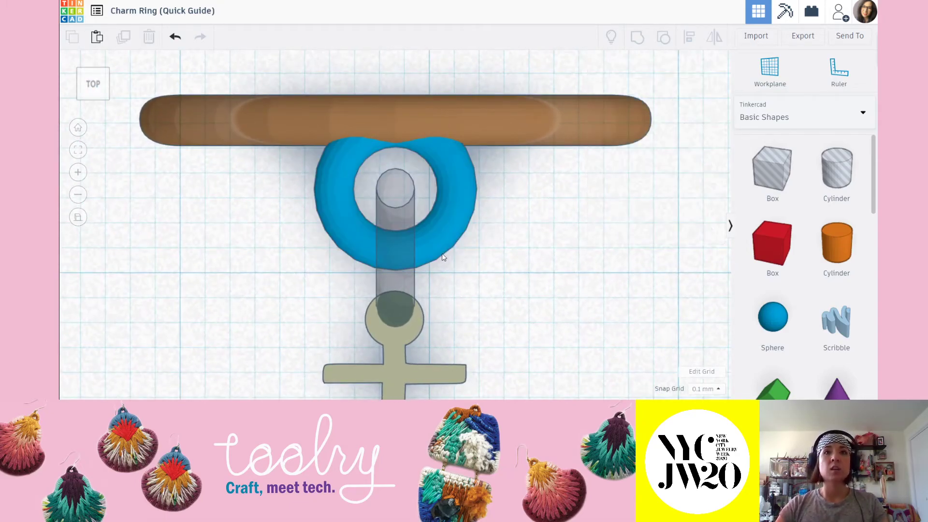
scroll(395, 224, down, 2)
click(407, 232)
drag(484, 257, 372, 205)
click(567, 278)
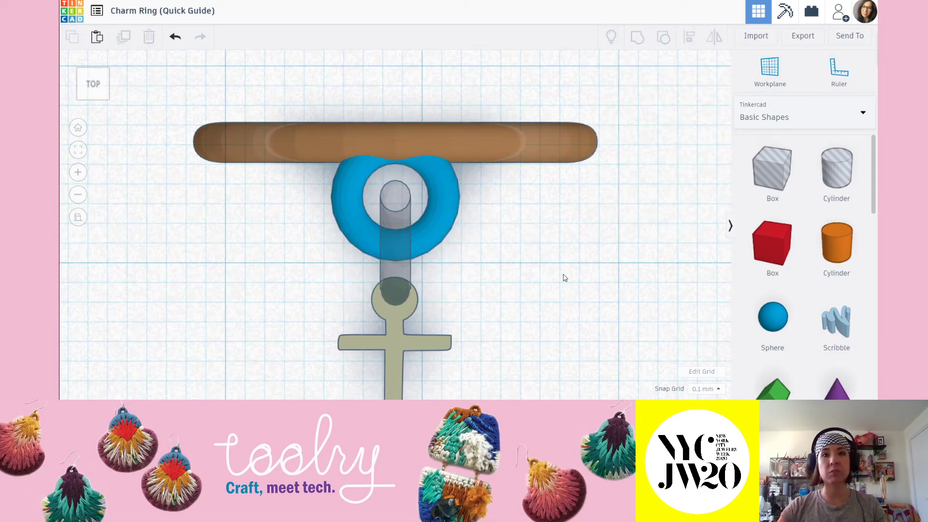
scroll(473, 263, down, 2)
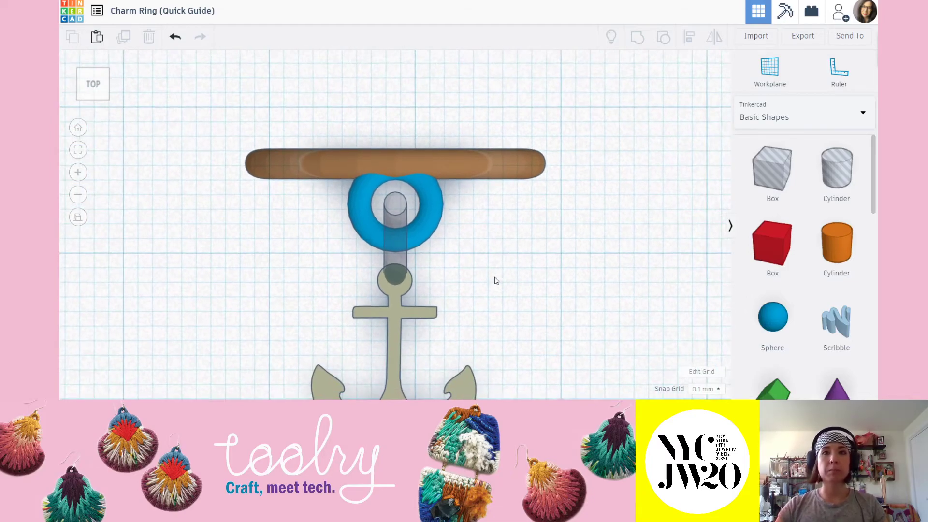
middle_drag(495, 280, 505, 243)
click(436, 166)
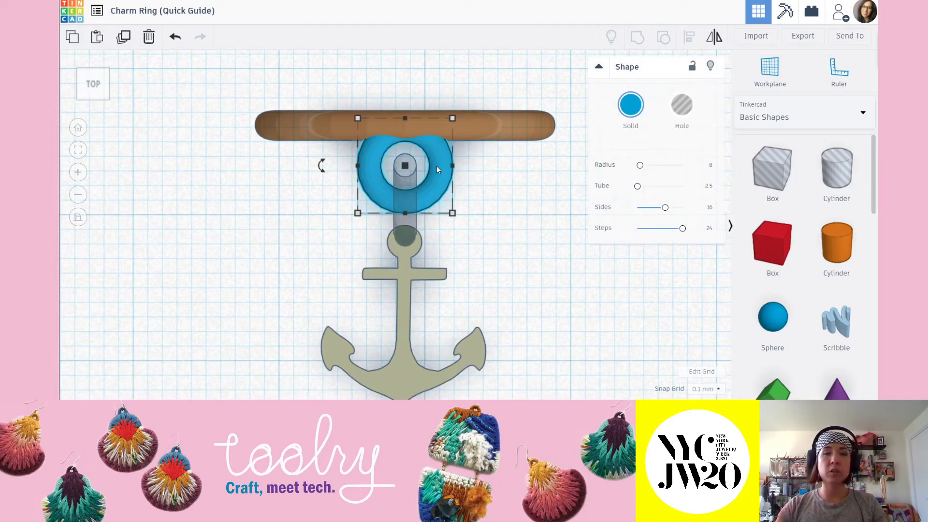
click(500, 203)
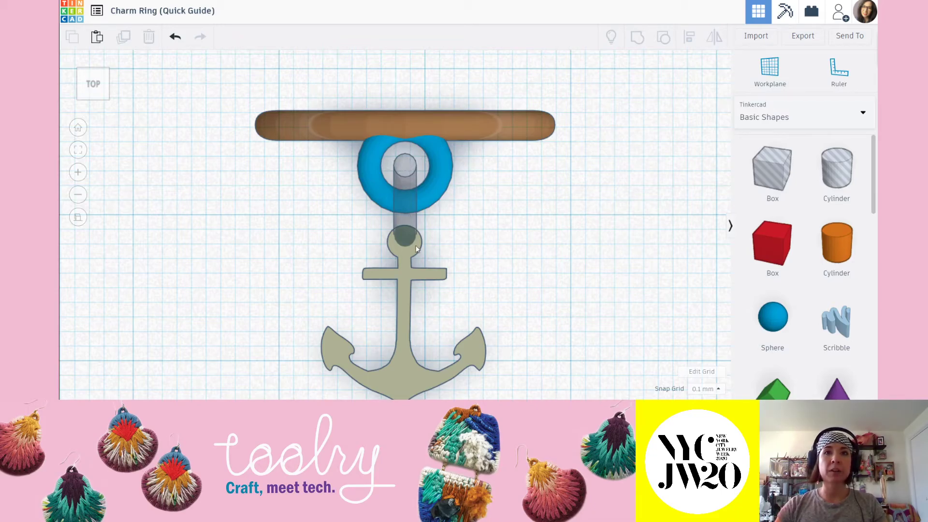
- Try moving the anchor slightly farther from the ring's loop, and undo the latest moves
scroll(411, 227, up, 3)
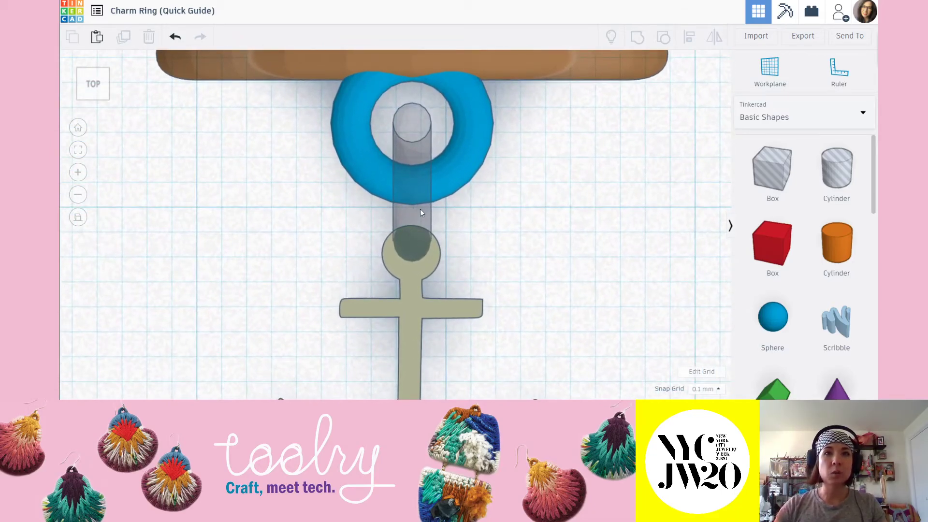
click(425, 274)
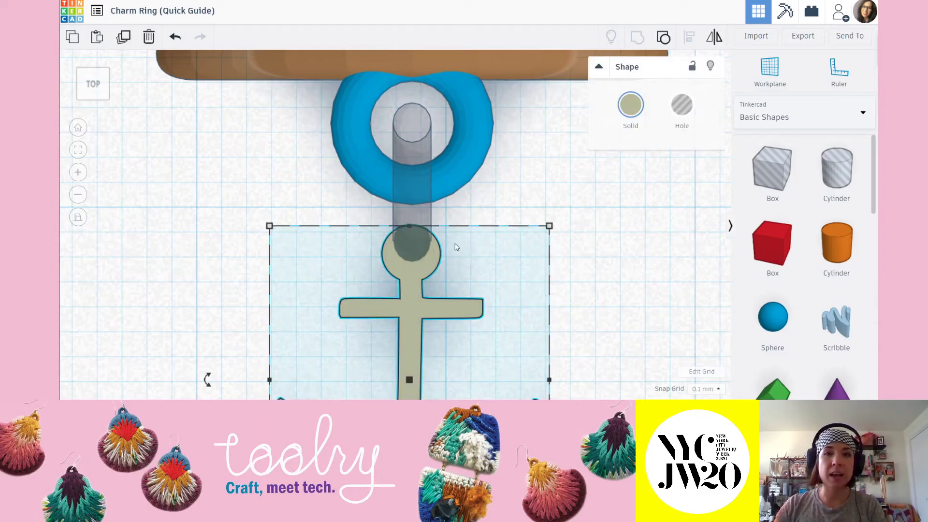
key(Down)
key(Down)
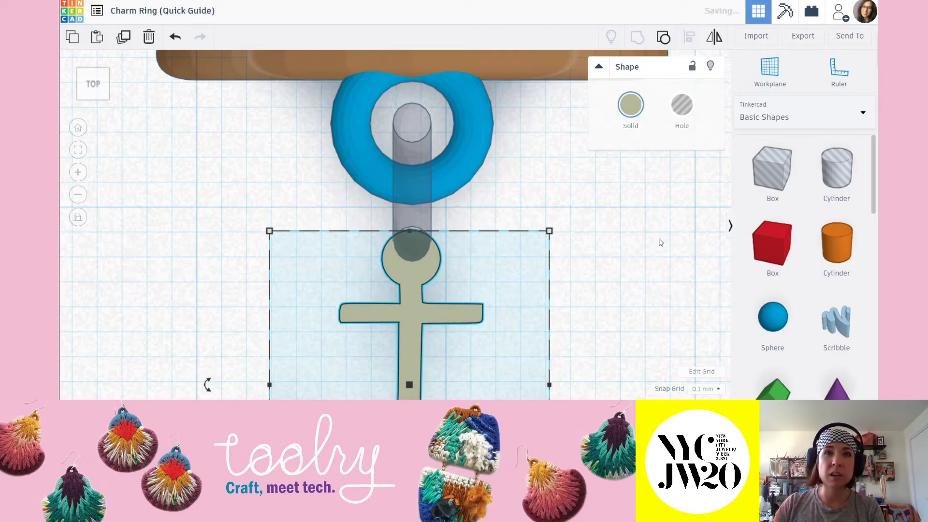
click(659, 239)
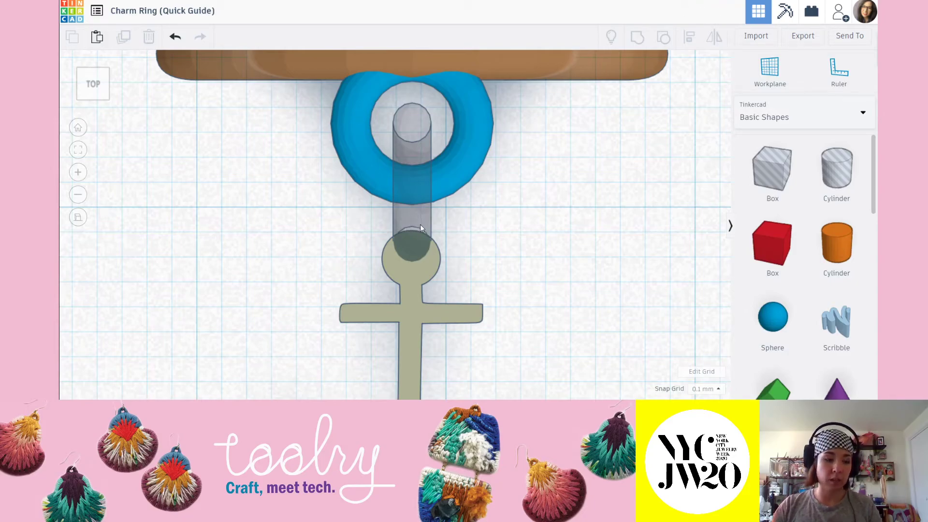
key(ctrl+z)
key(ctrl+z)
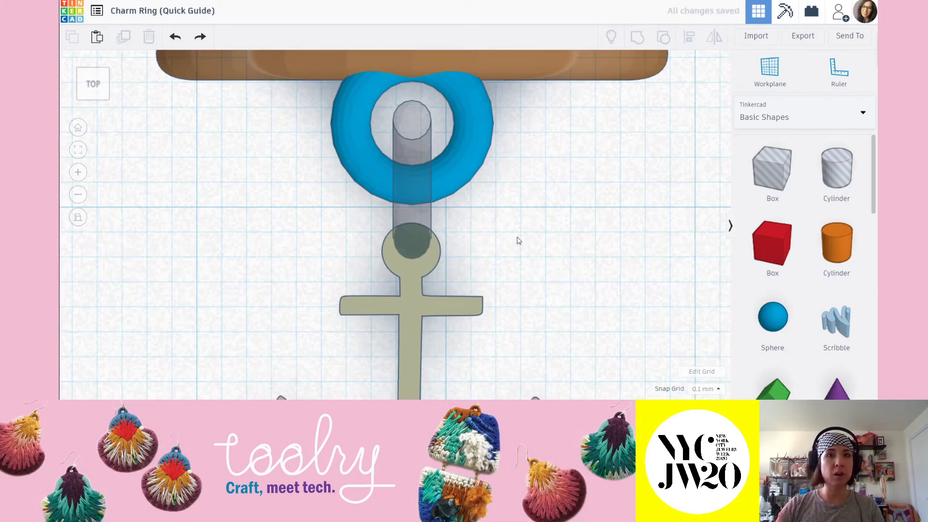
- Nudge the anchor and the hole torus each slightly away from the ring band
click(394, 269)
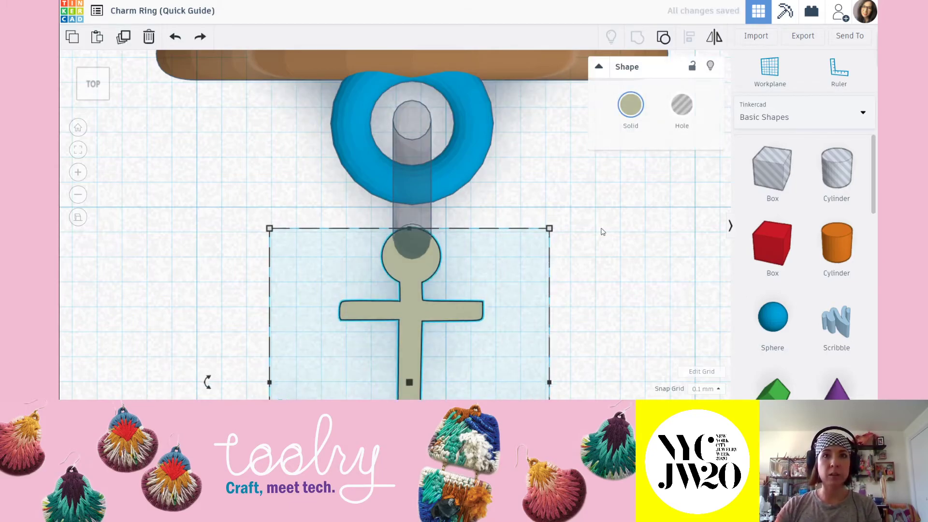
click(472, 207)
click(401, 210)
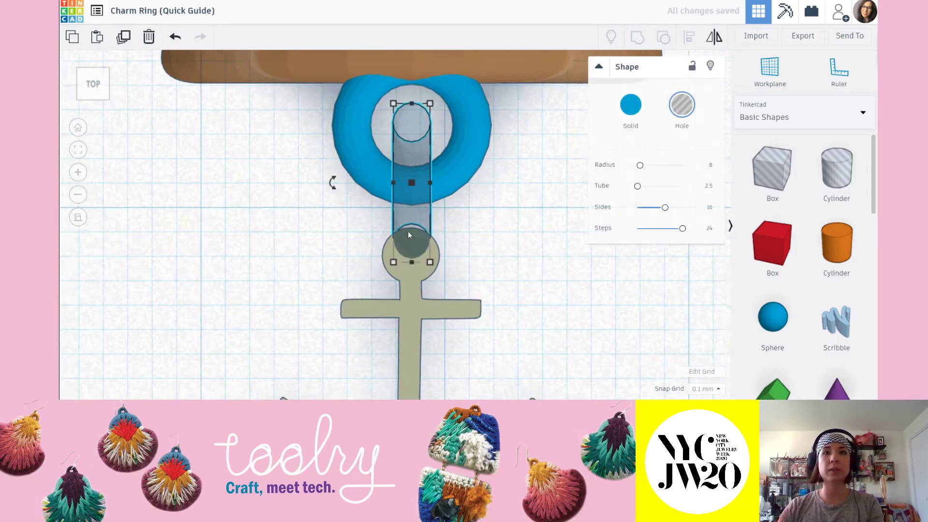
- Stretch the hole torus toward the anchor to a length of 7.46 mm so it reaches farther into the eyelet
scroll(405, 230, down, 2)
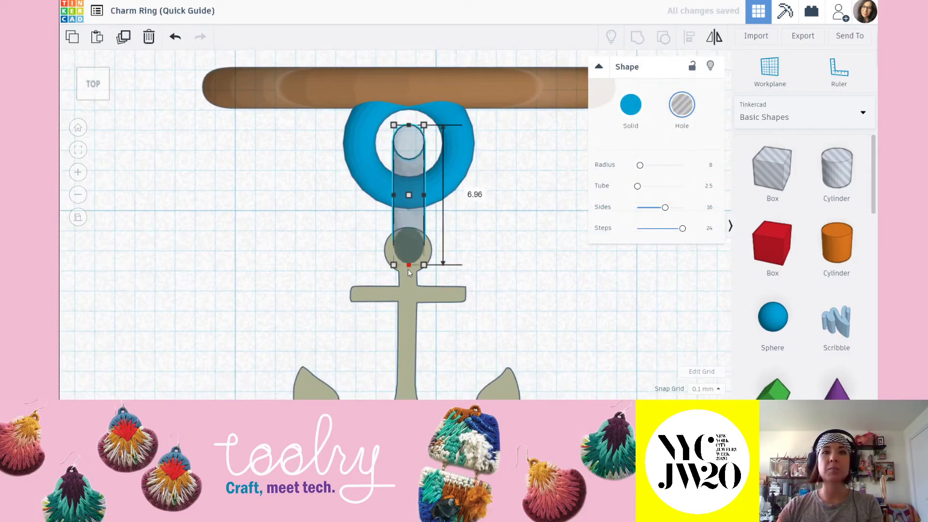
drag(408, 272, 408, 279)
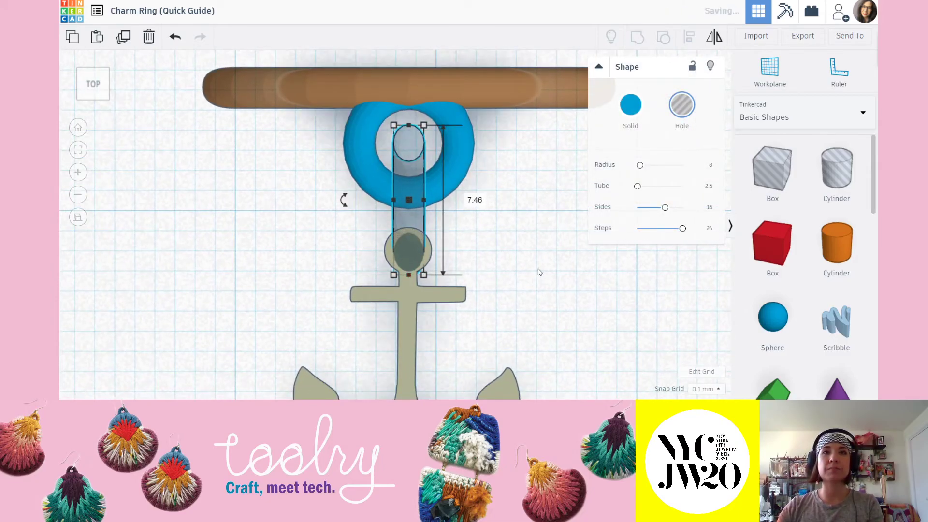
click(551, 281)
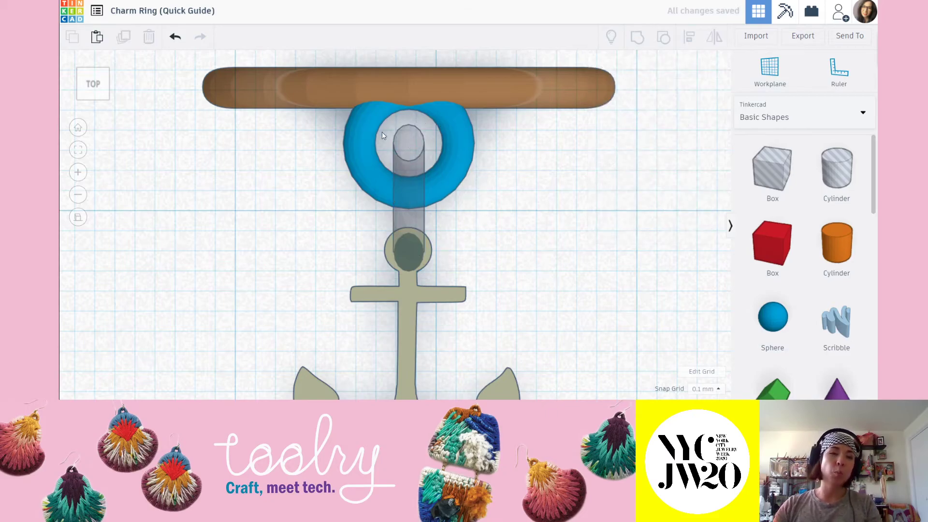
- Stretch the ring's loop slightly toward the anchor
scroll(404, 141, up, 3)
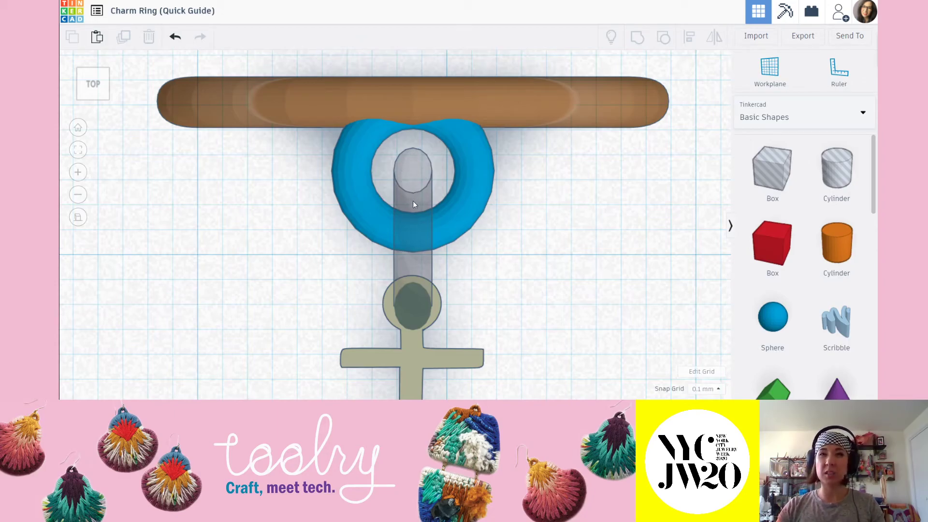
click(441, 216)
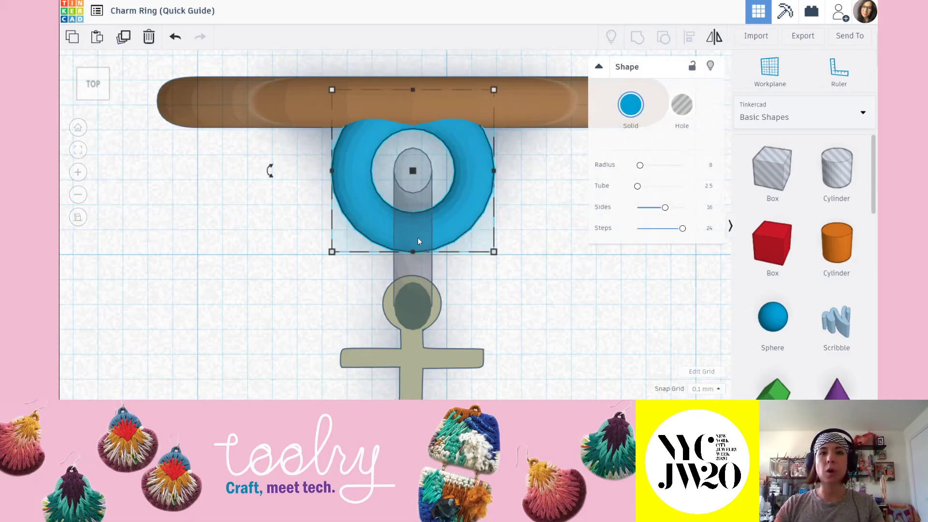
drag(413, 253, 413, 259)
- Shift the hole torus and anchor together slightly away from the band, and nudge the anchor alone a bit farther
drag(475, 325, 414, 288)
click(601, 266)
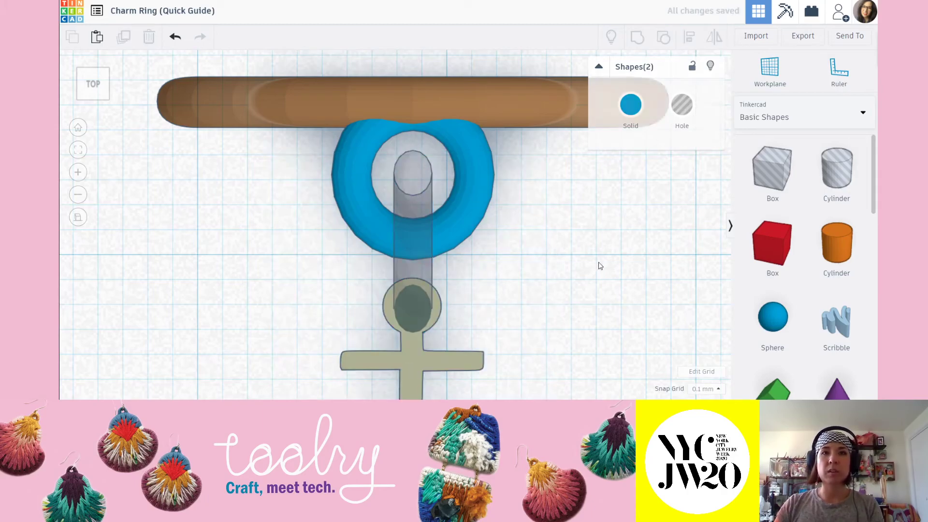
scroll(459, 295, up, 3)
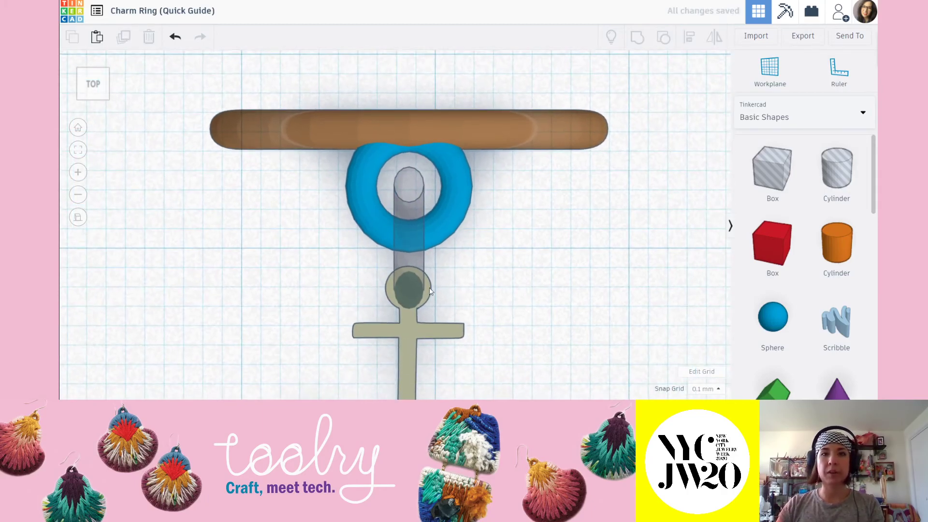
click(412, 329)
click(553, 303)
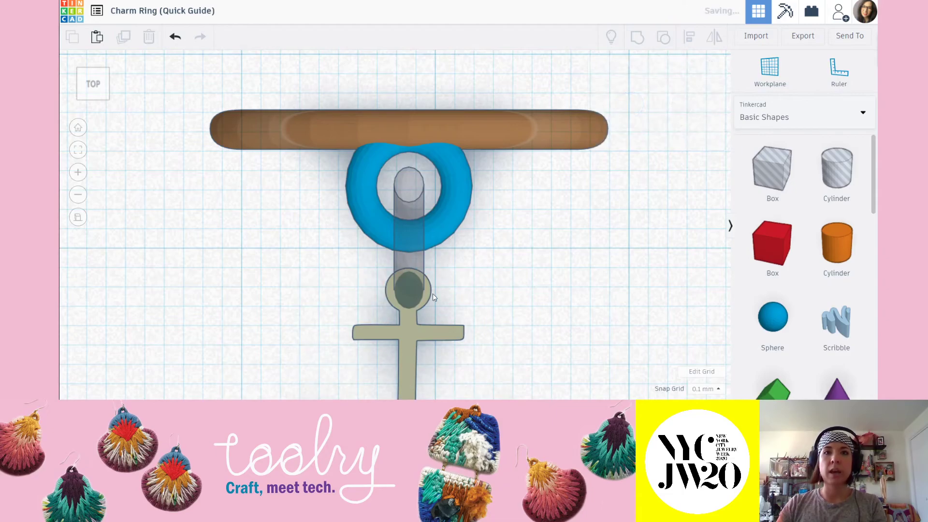
- Check the anchor's eyelet around the hole torus and nudge the anchor slightly farther from the ring's loop
scroll(433, 293, down, 3)
right_drag(495, 302, 373, 176)
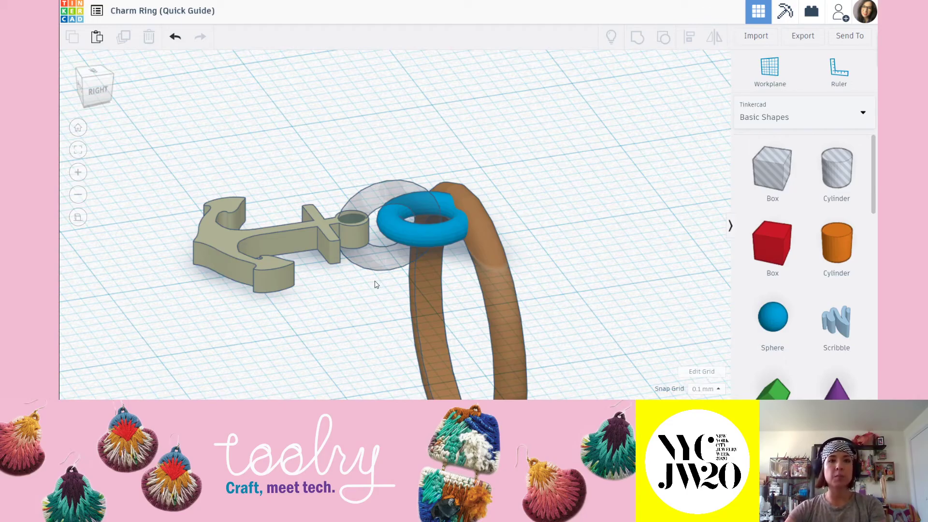
right_drag(477, 271, 317, 245)
click(316, 245)
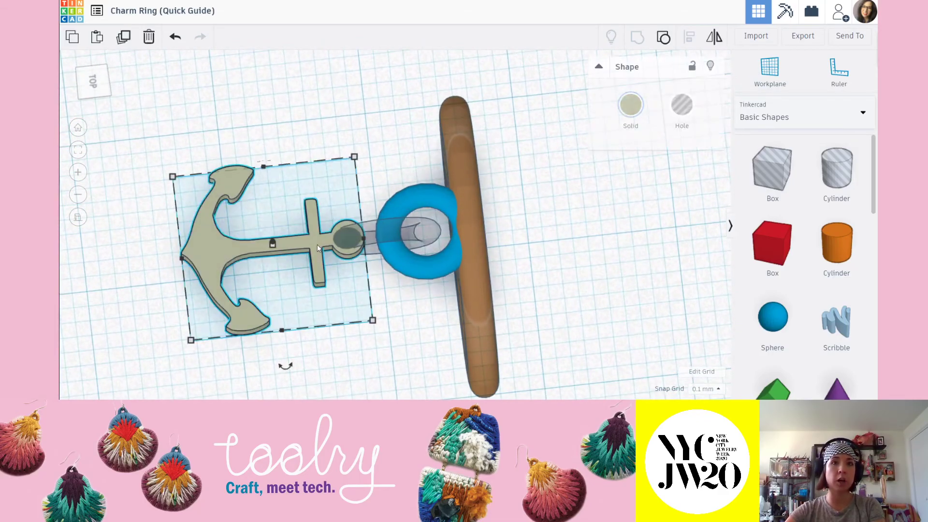
click(429, 368)
right_drag(429, 368, 392, 262)
- Turn the hole torus linking the ring's loop and the anchor back into a solid
click(366, 225)
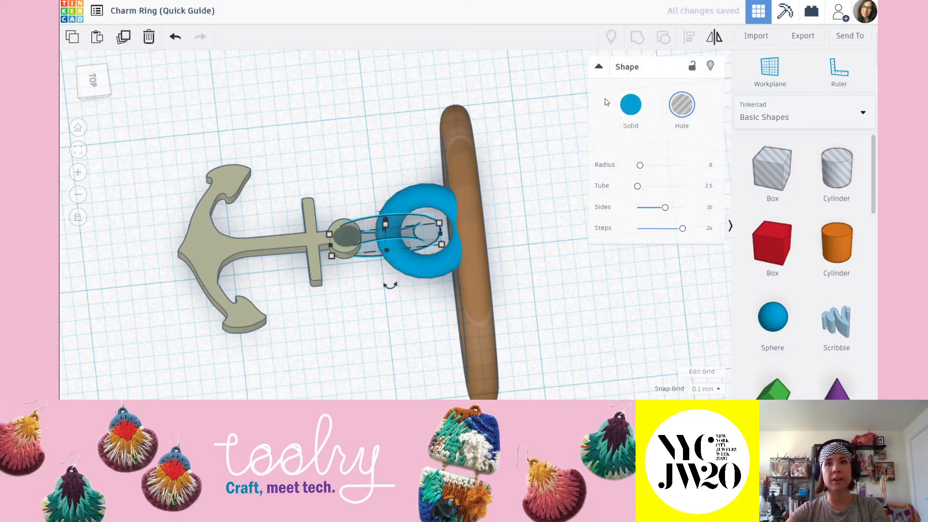
click(635, 112)
click(367, 148)
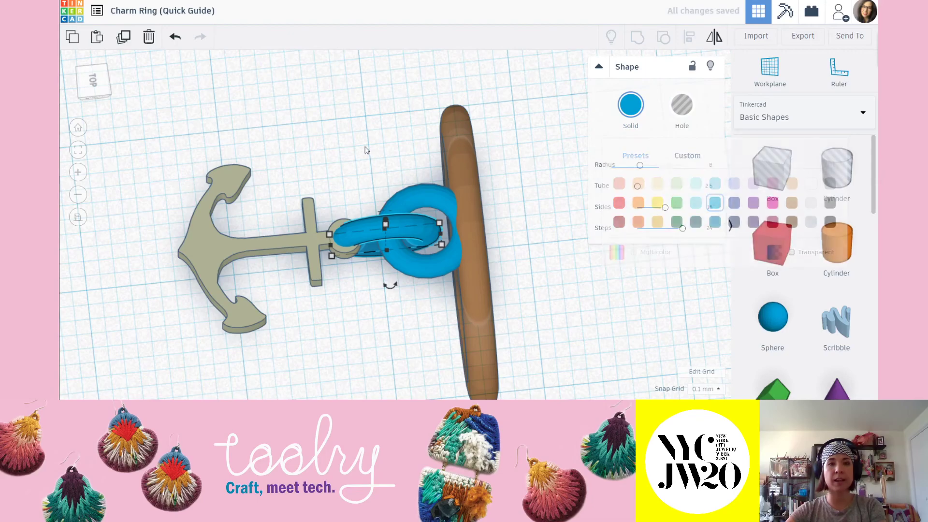
- Group the ring band, the linked torus loops and the anchor into a single solid shape
scroll(368, 170, down, 1)
right_drag(367, 170, 437, 291)
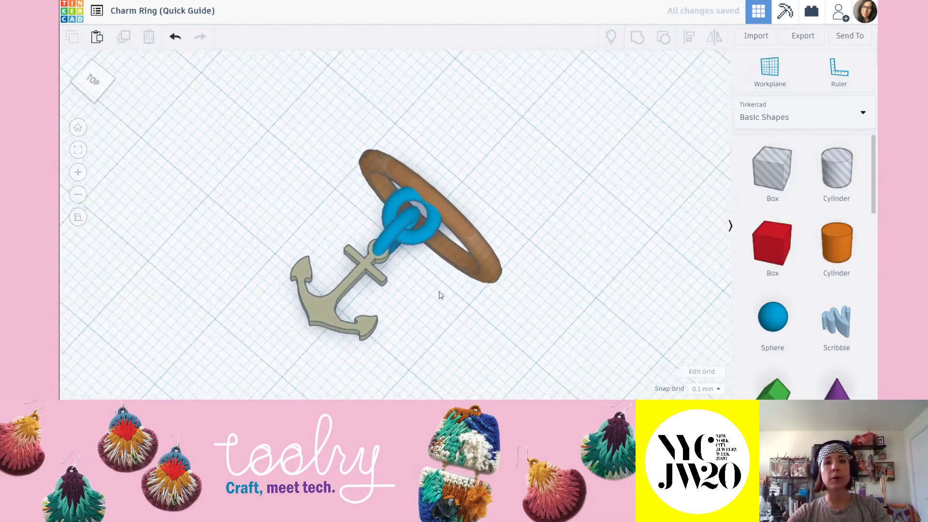
right_drag(285, 164, 234, 110)
drag(194, 100, 670, 416)
click(636, 41)
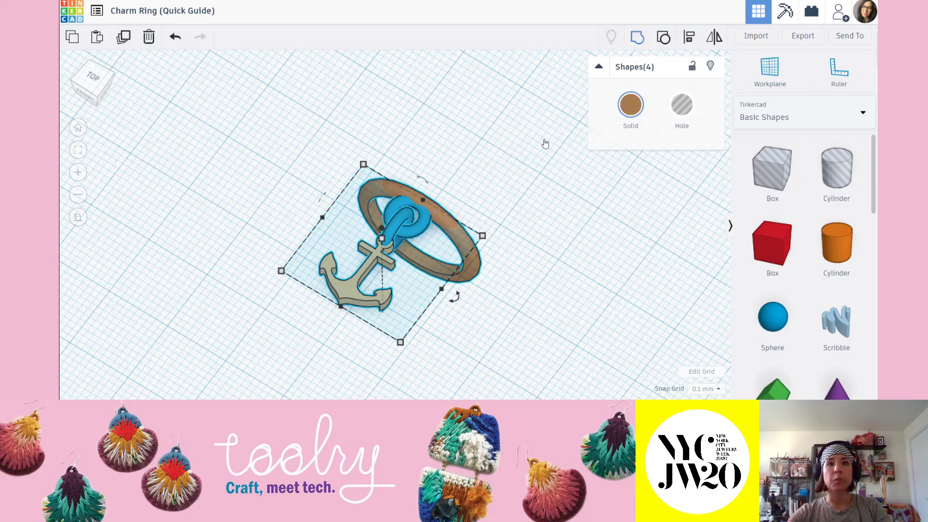
click(483, 187)
- Examine the grouped charm ring from the front, the sides and above, including its linked loops and anchor
right_drag(482, 187, 394, 211)
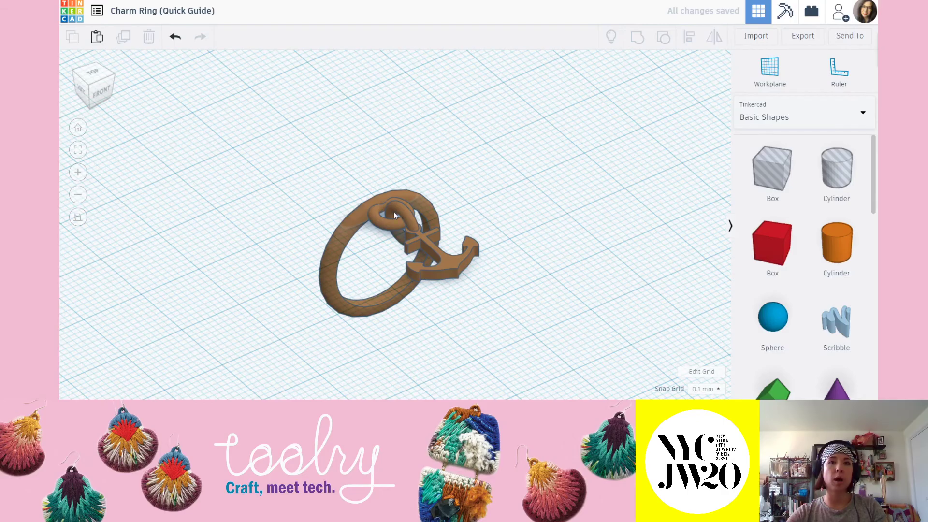
click(395, 213)
click(549, 199)
right_drag(549, 202, 459, 251)
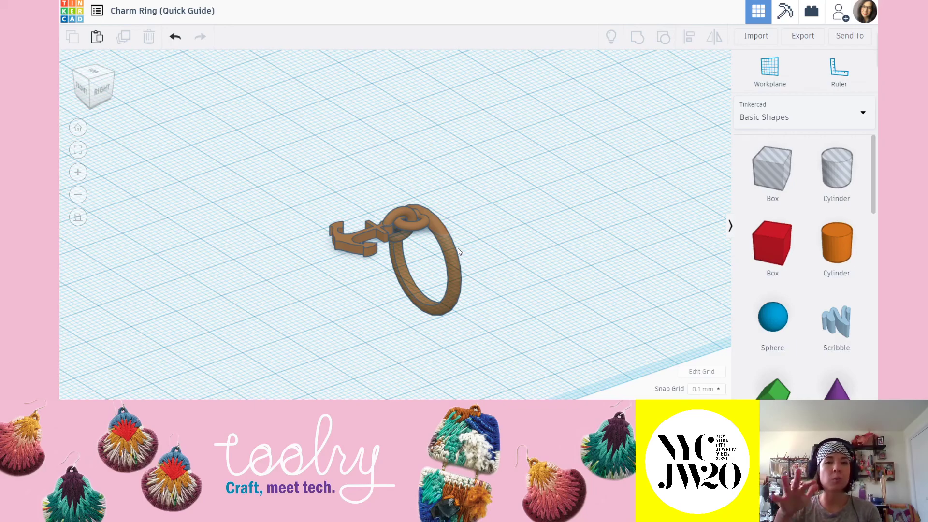
right_drag(485, 190, 478, 171)
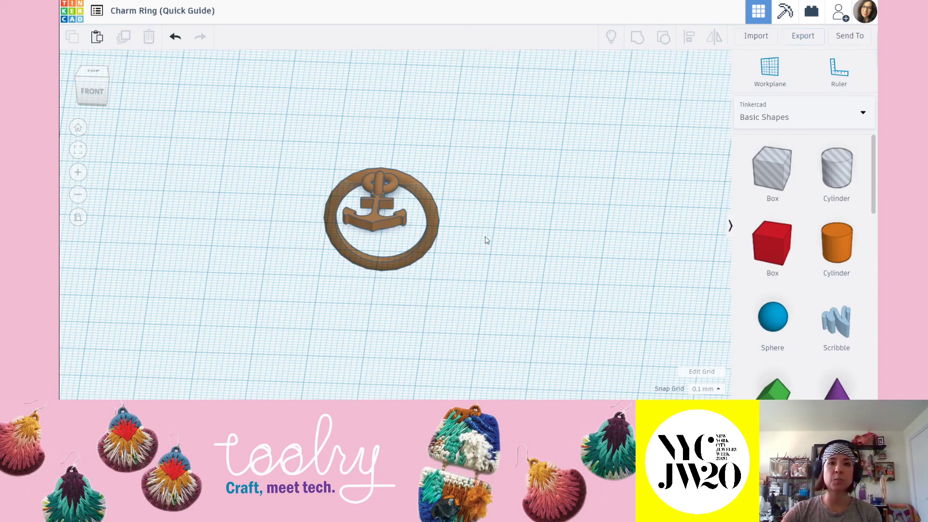
right_drag(472, 259, 414, 241)
right_drag(438, 258, 508, 265)
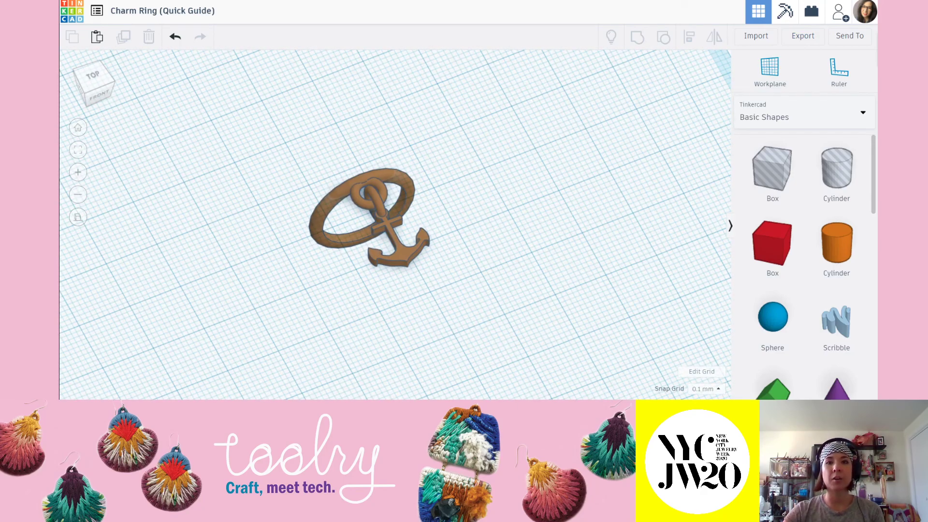